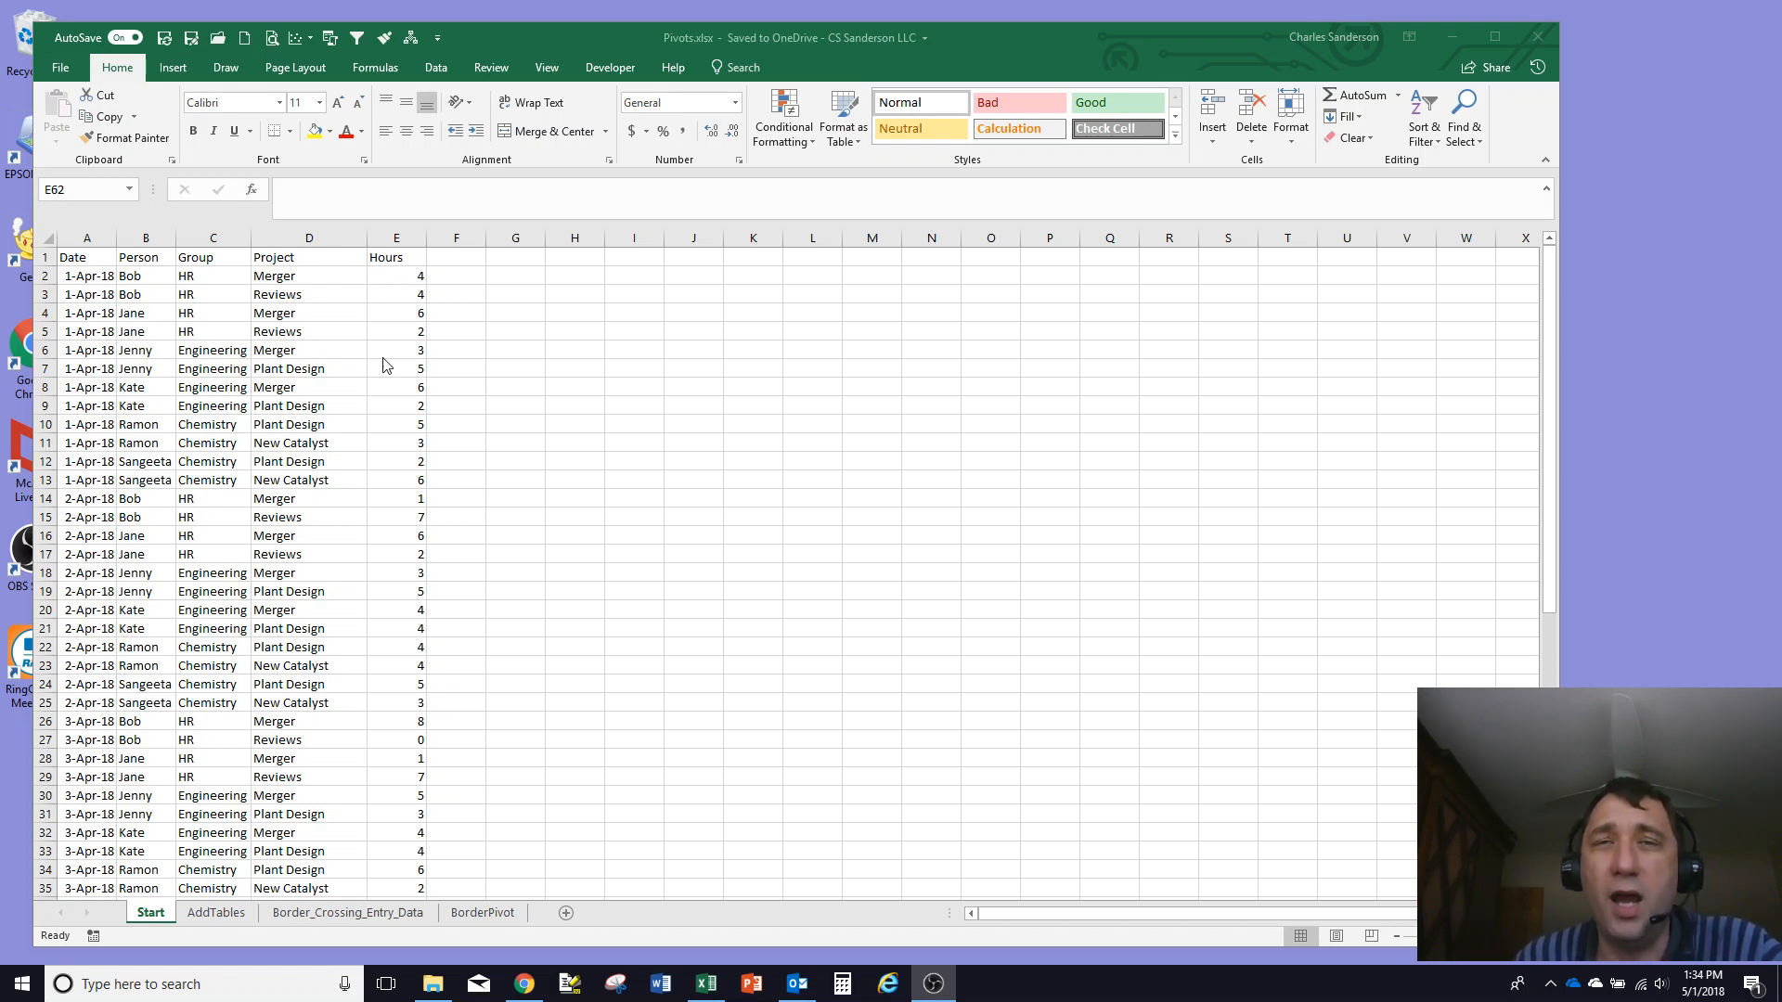
Create a PivotTable from the data in A1:E61 of the Start sheet, placed on the existing worksheet at H1
key("alt+Tab")
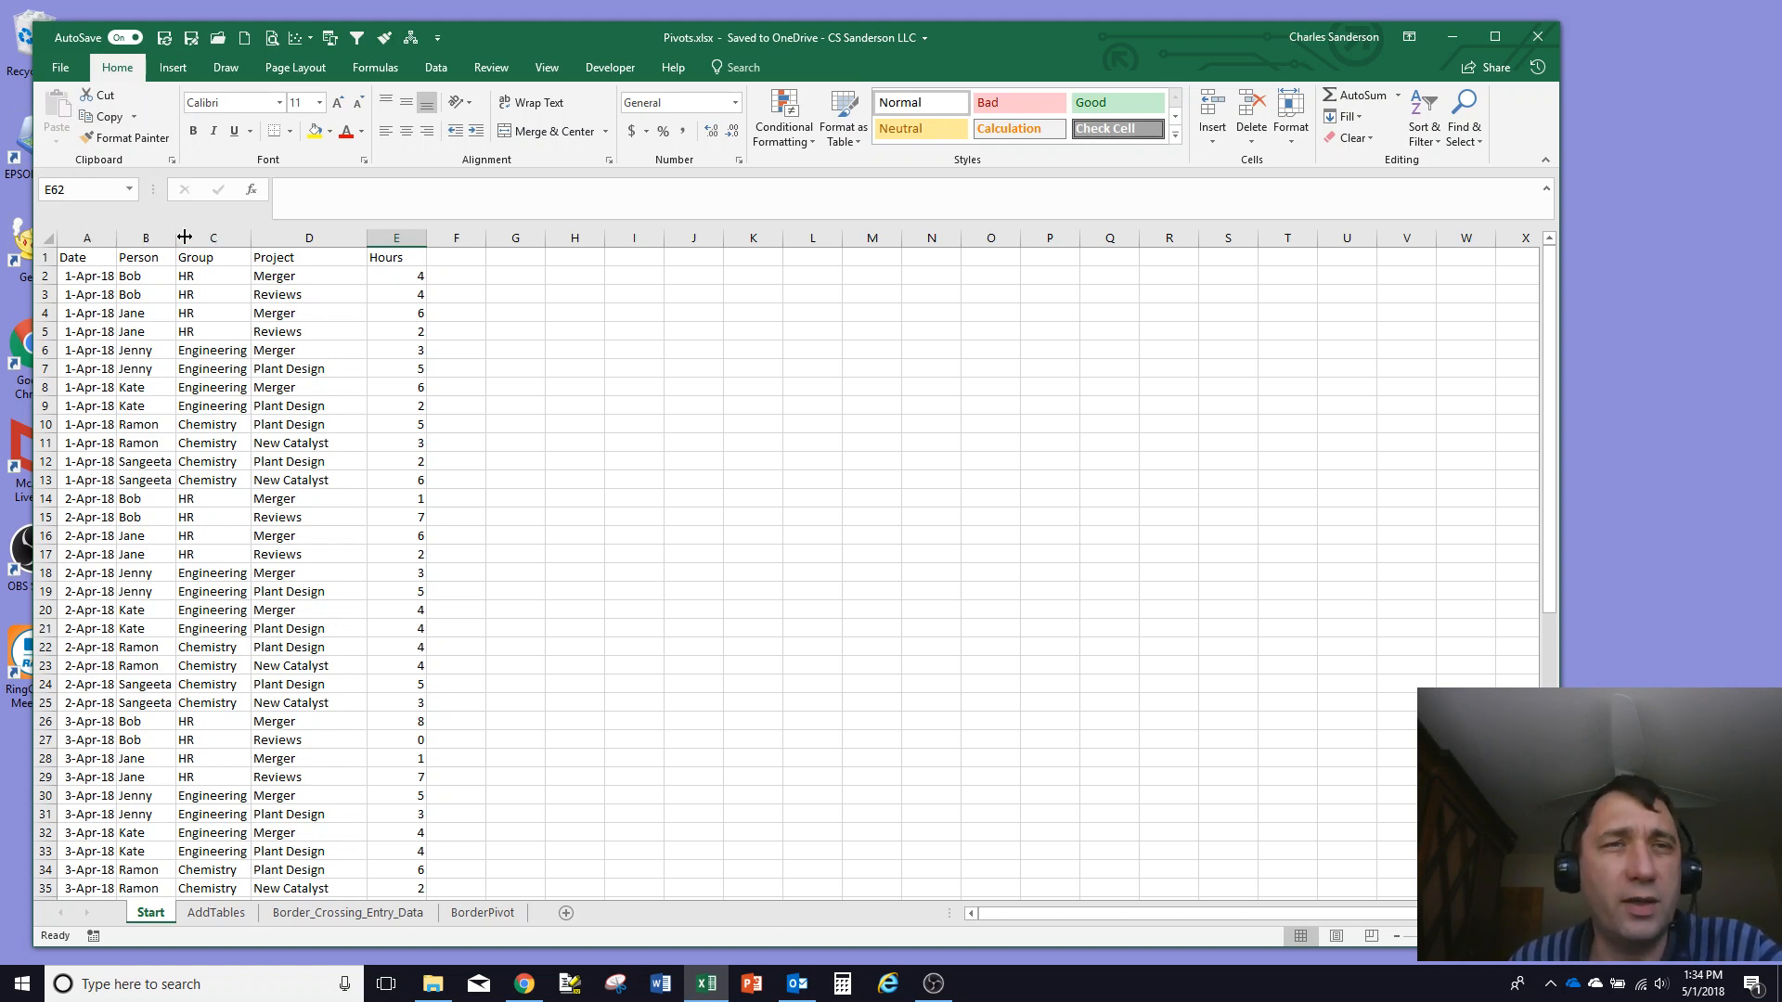
left_click(87, 272)
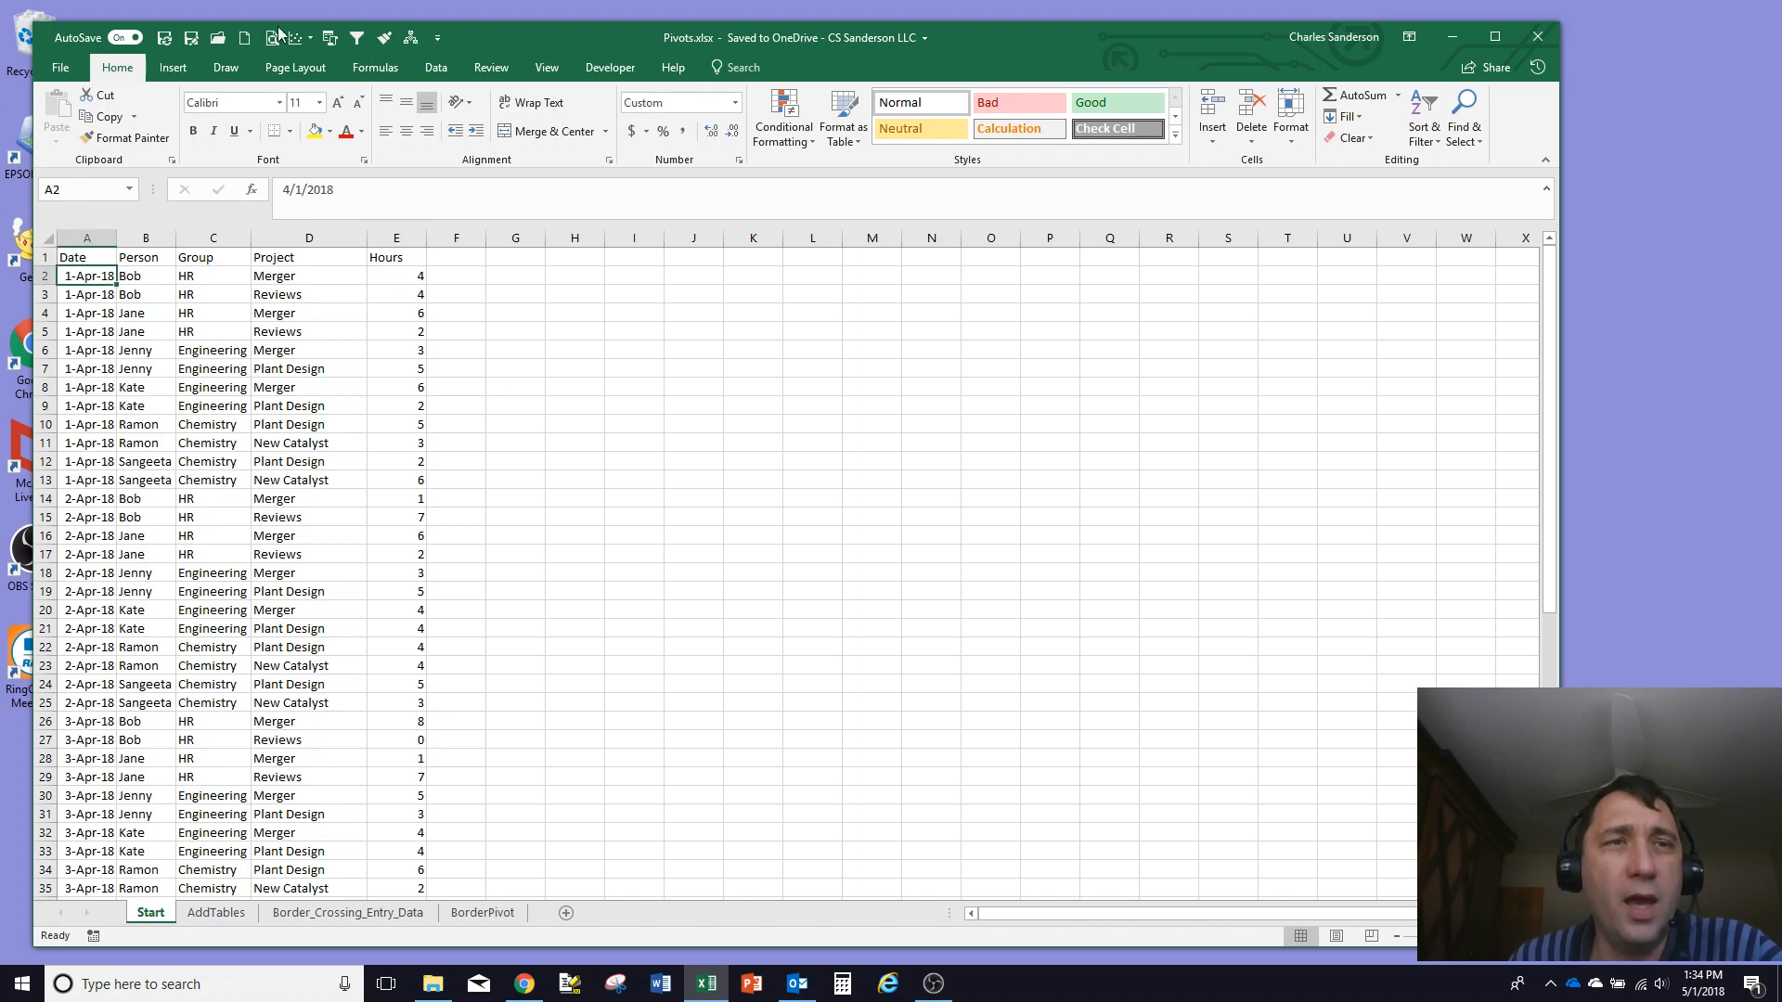
left_click(172, 68)
left_click(64, 111)
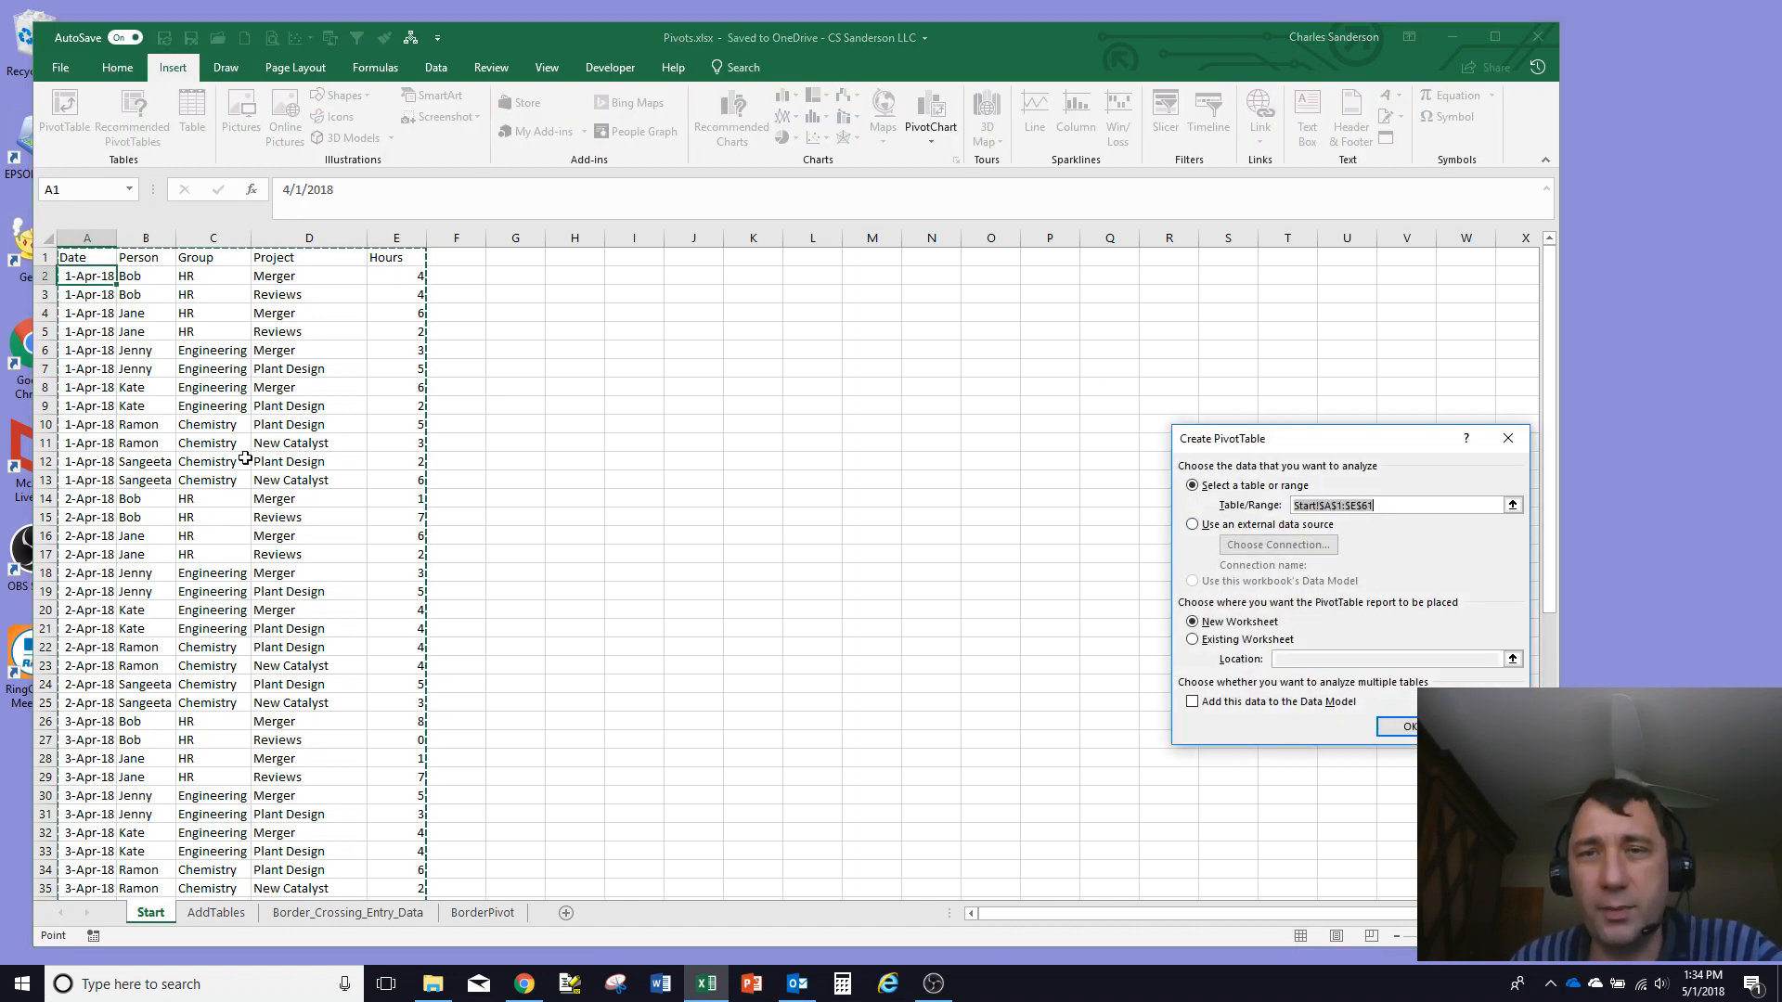
left_click(1195, 640)
left_click(1329, 660)
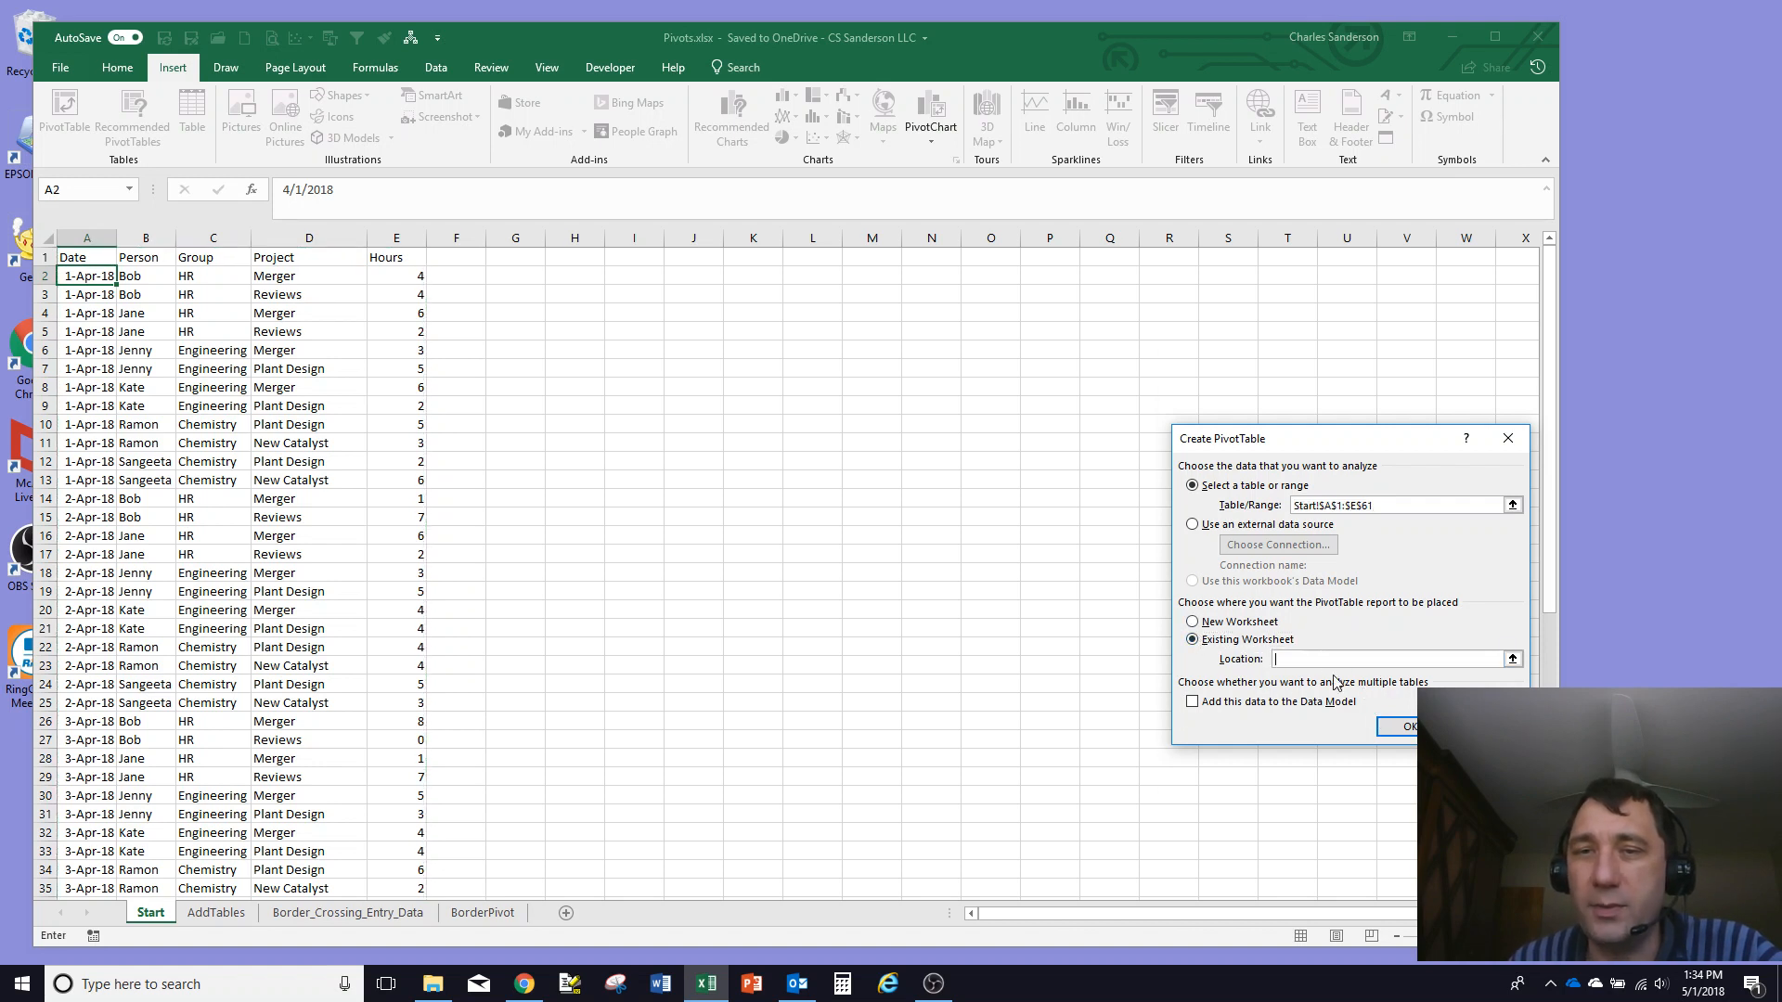
left_click(603, 261)
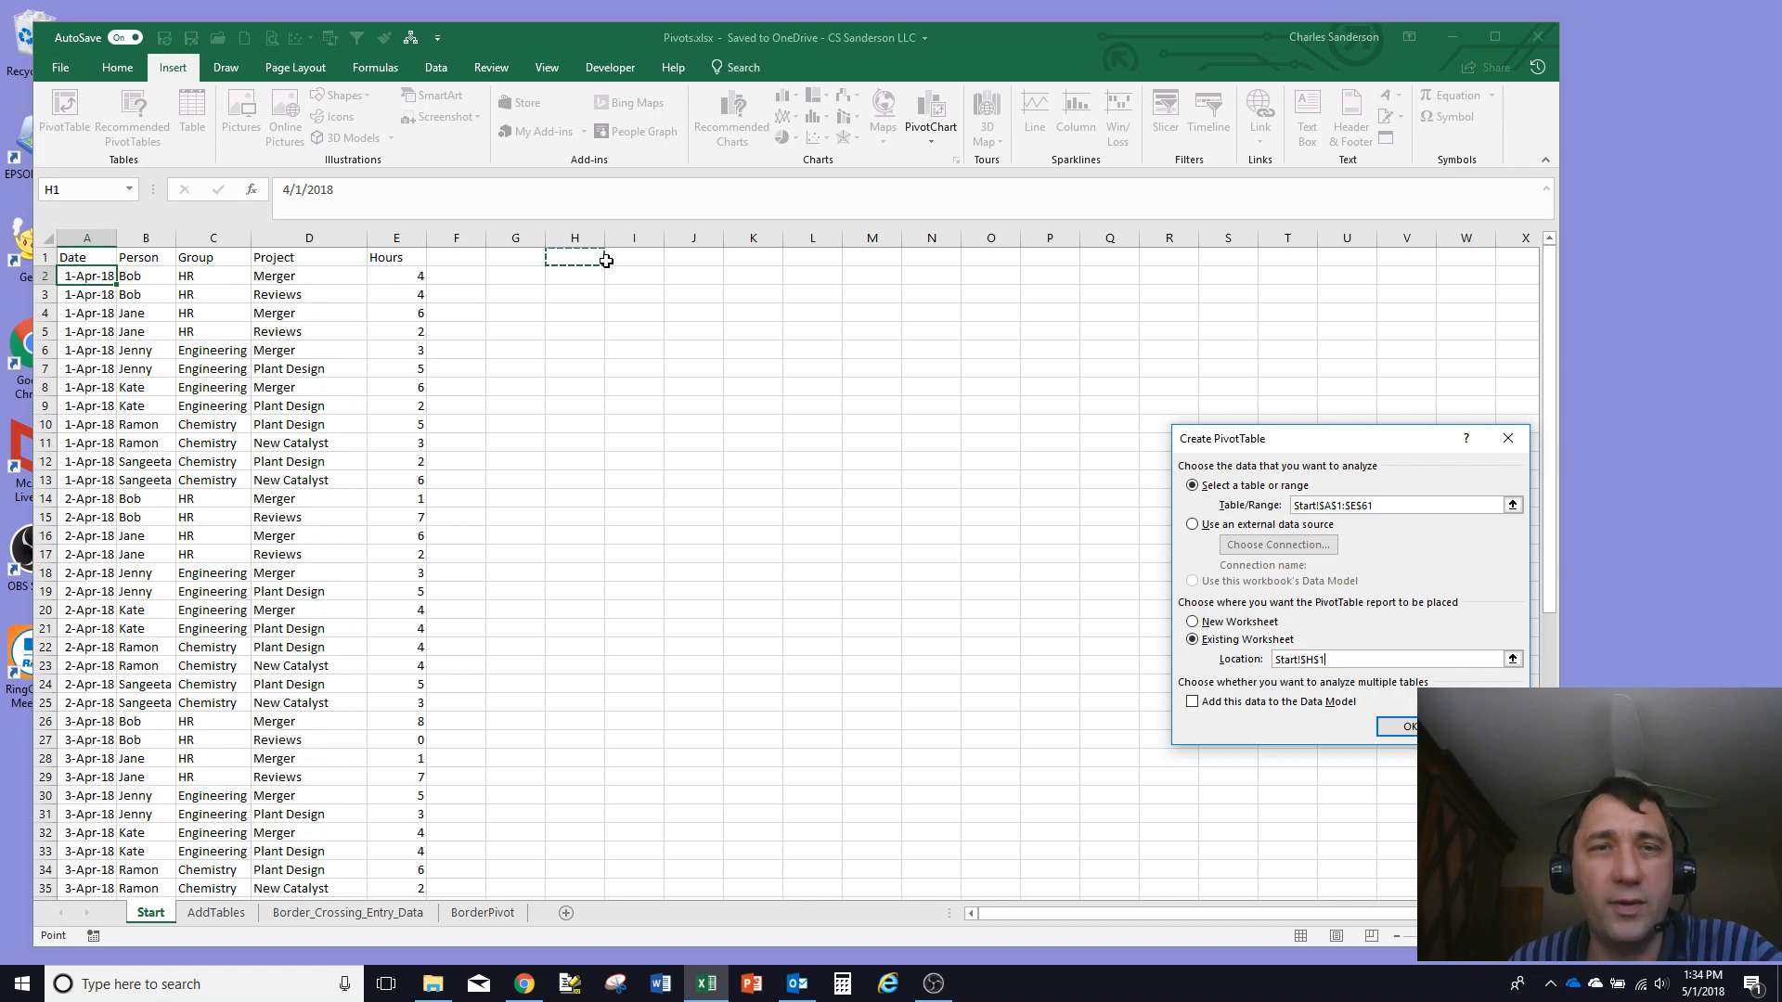
left_click(1394, 733)
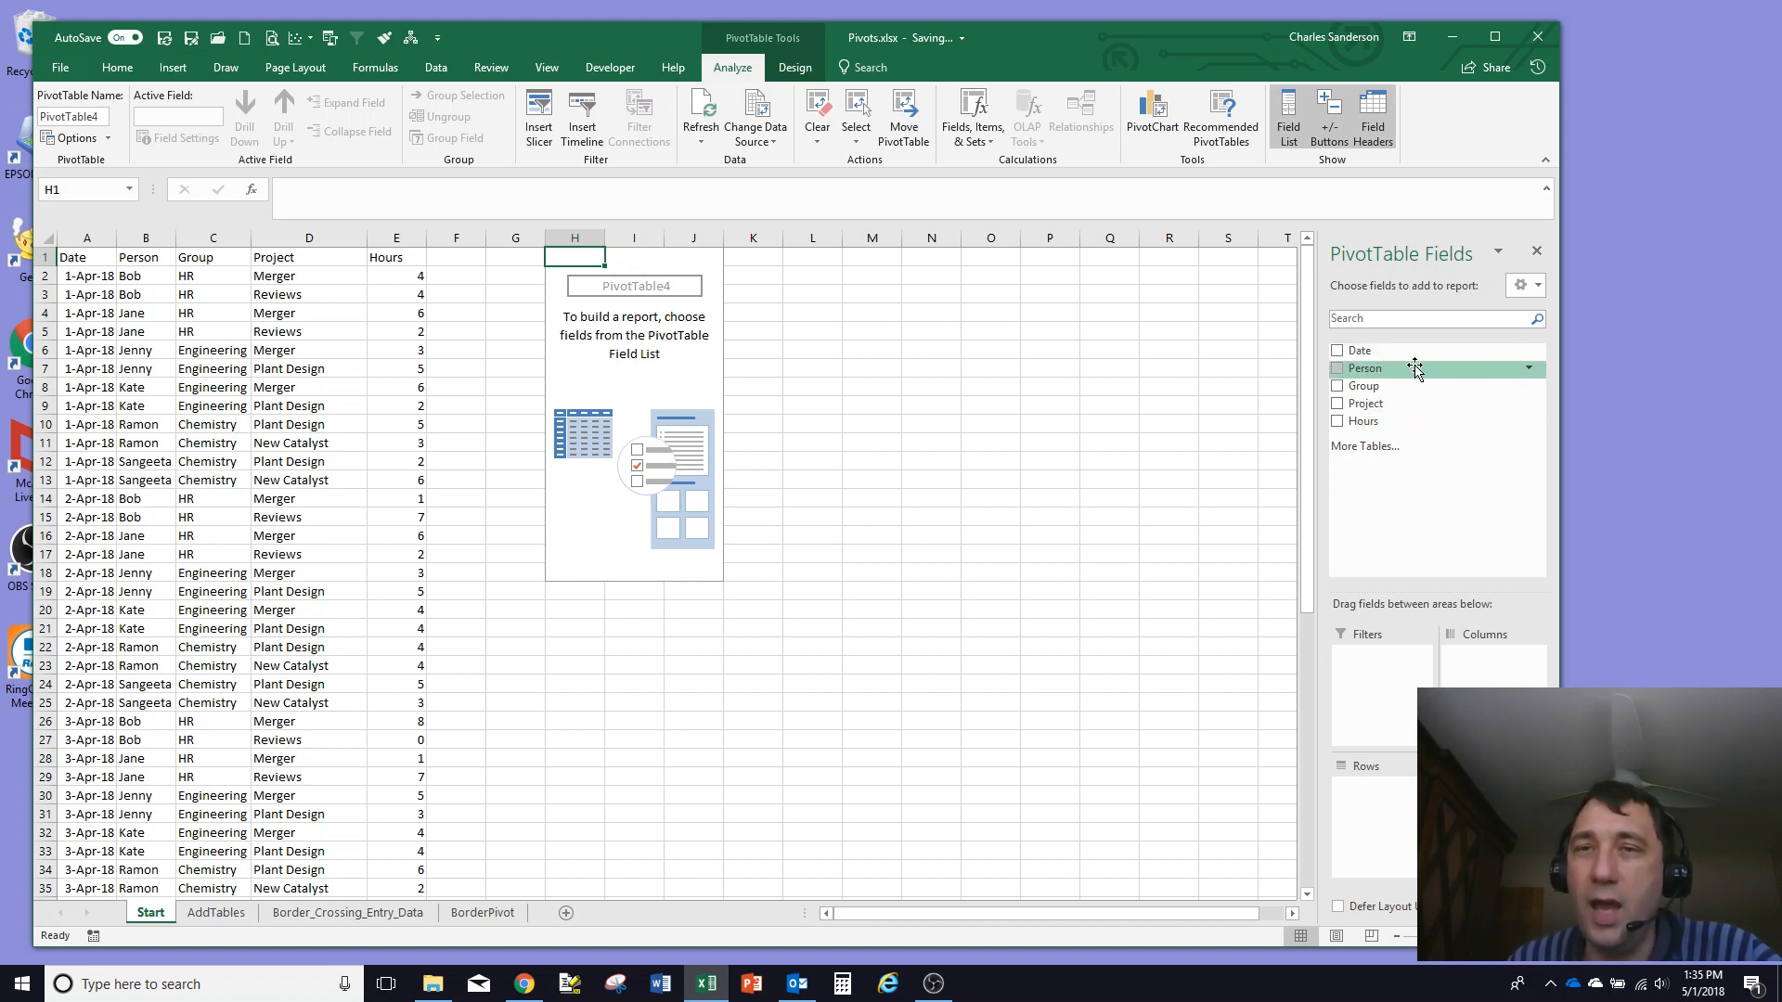
Lay out the PivotTable at H1 with Project as rows and the sum of Hours as values
left_click_drag(1373, 404, 1414, 791)
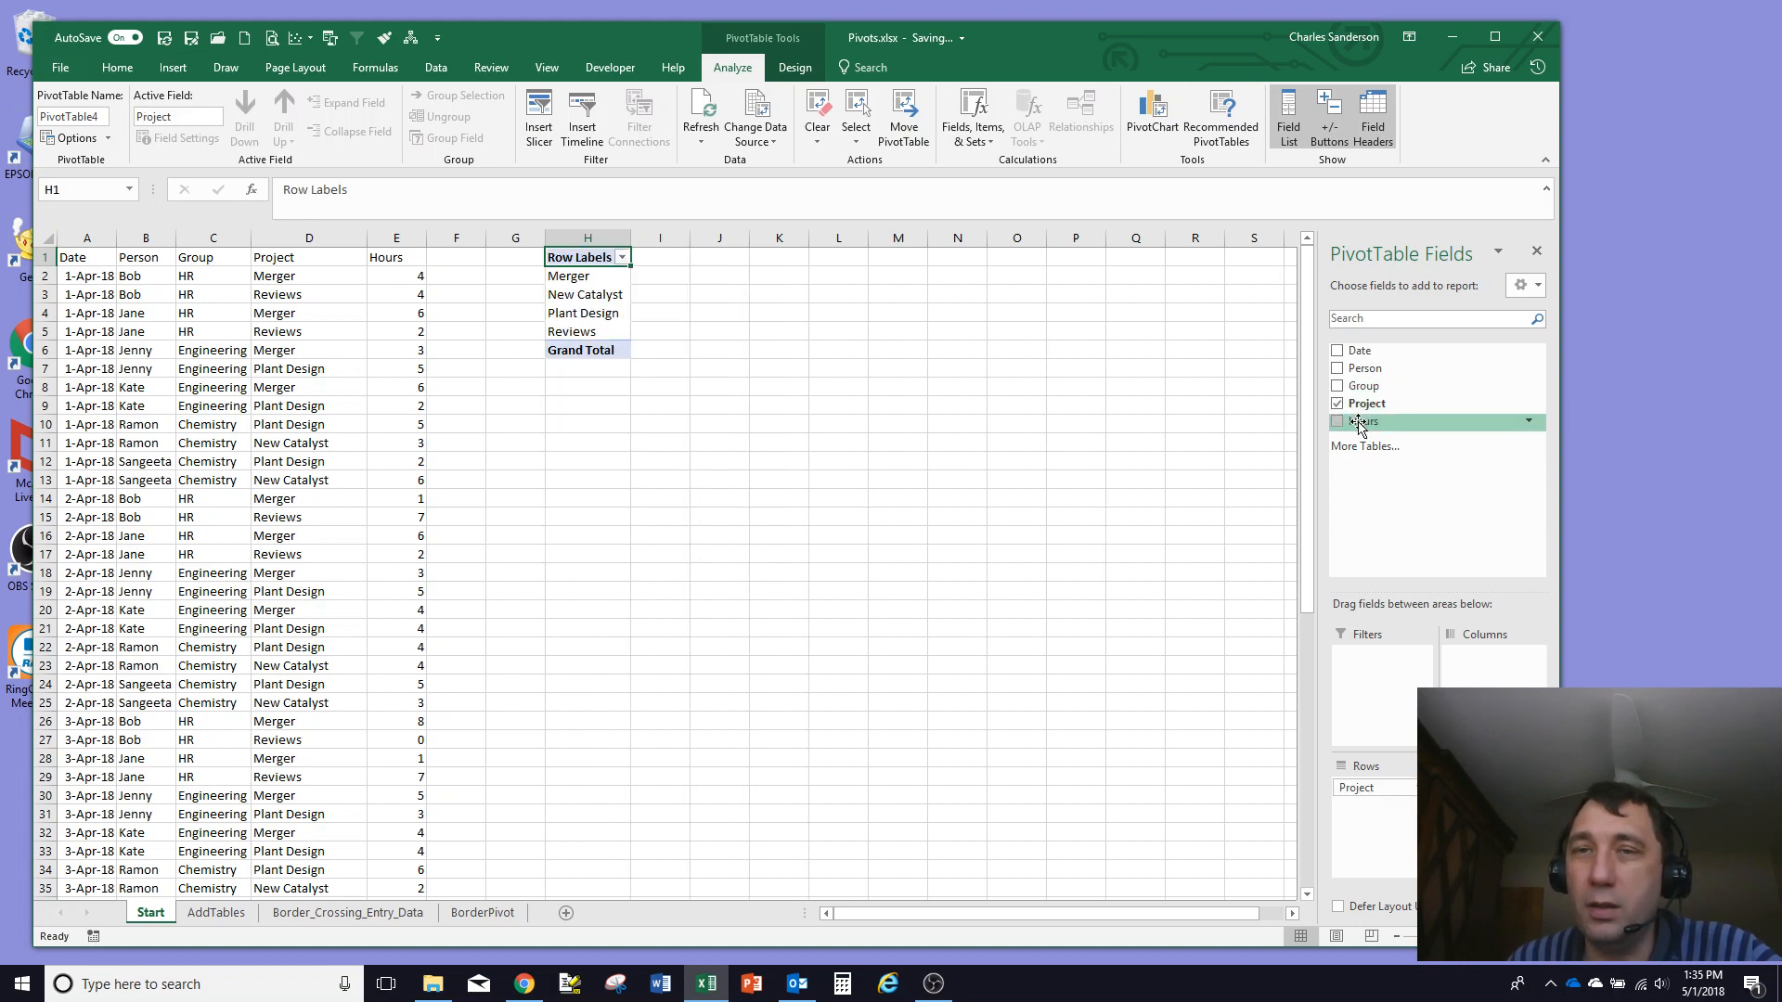
left_click_drag(1363, 421, 1488, 806)
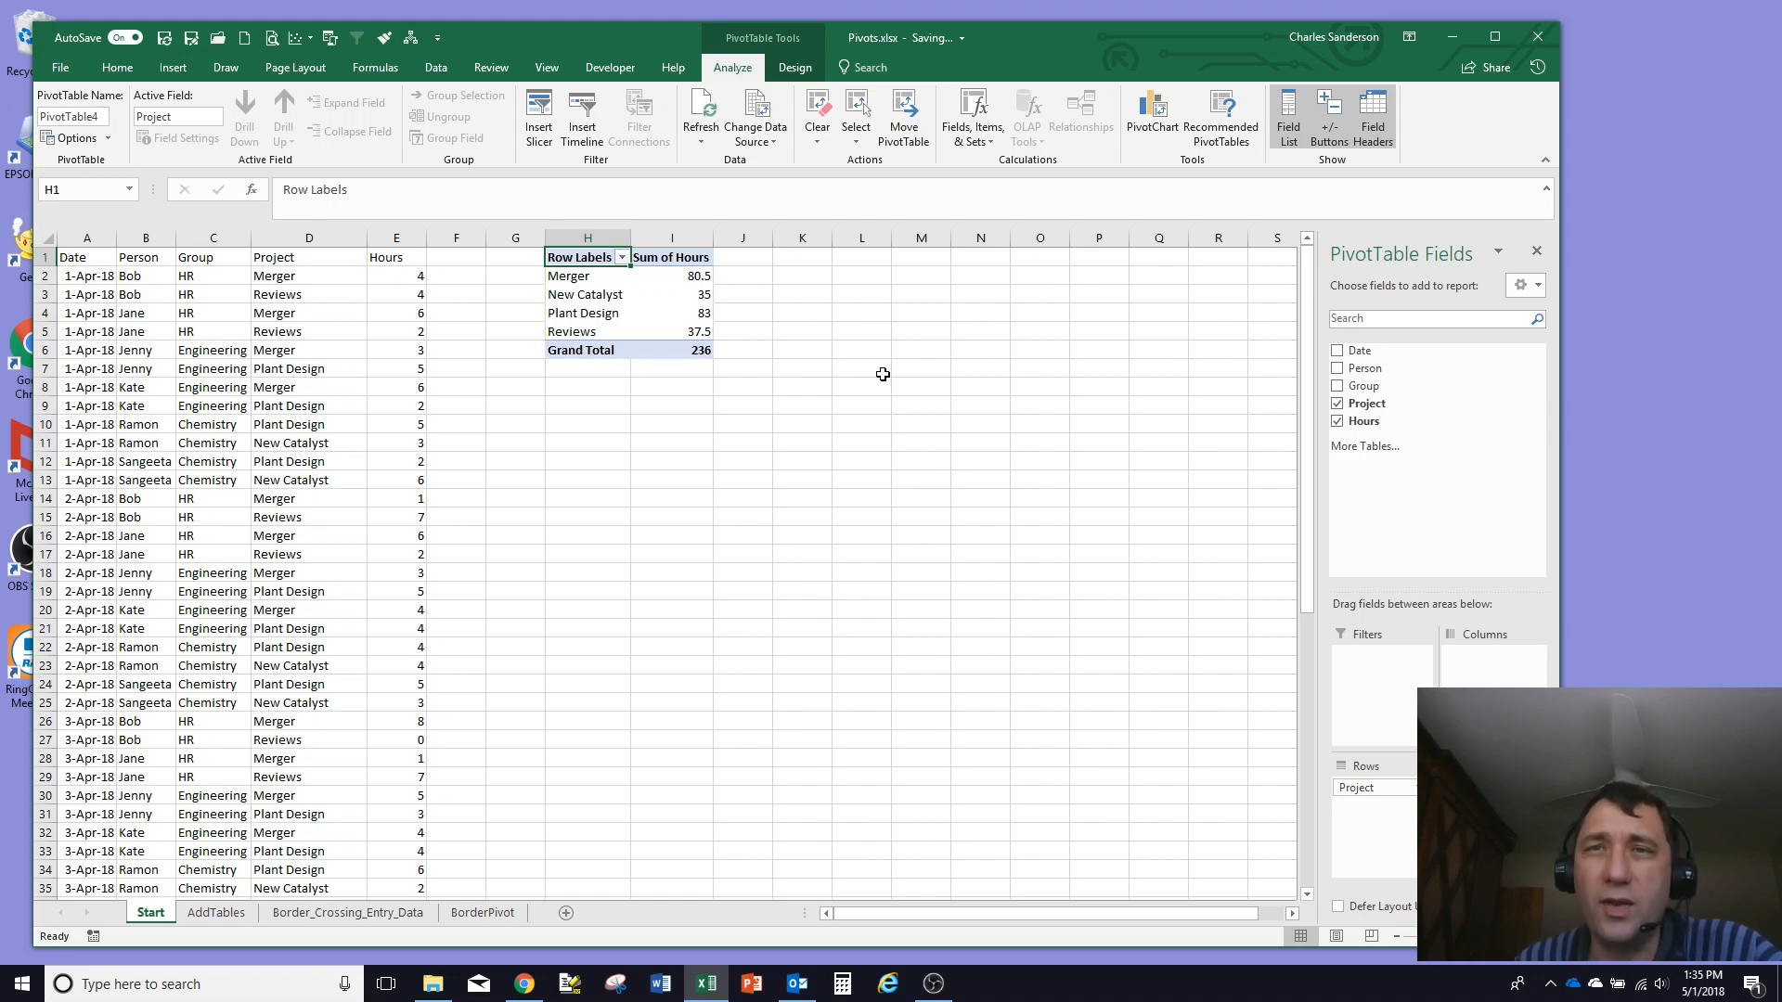
Create a second PivotTable at K1 of the Start sheet, using A1:E61 as the source range
left_click(809, 271)
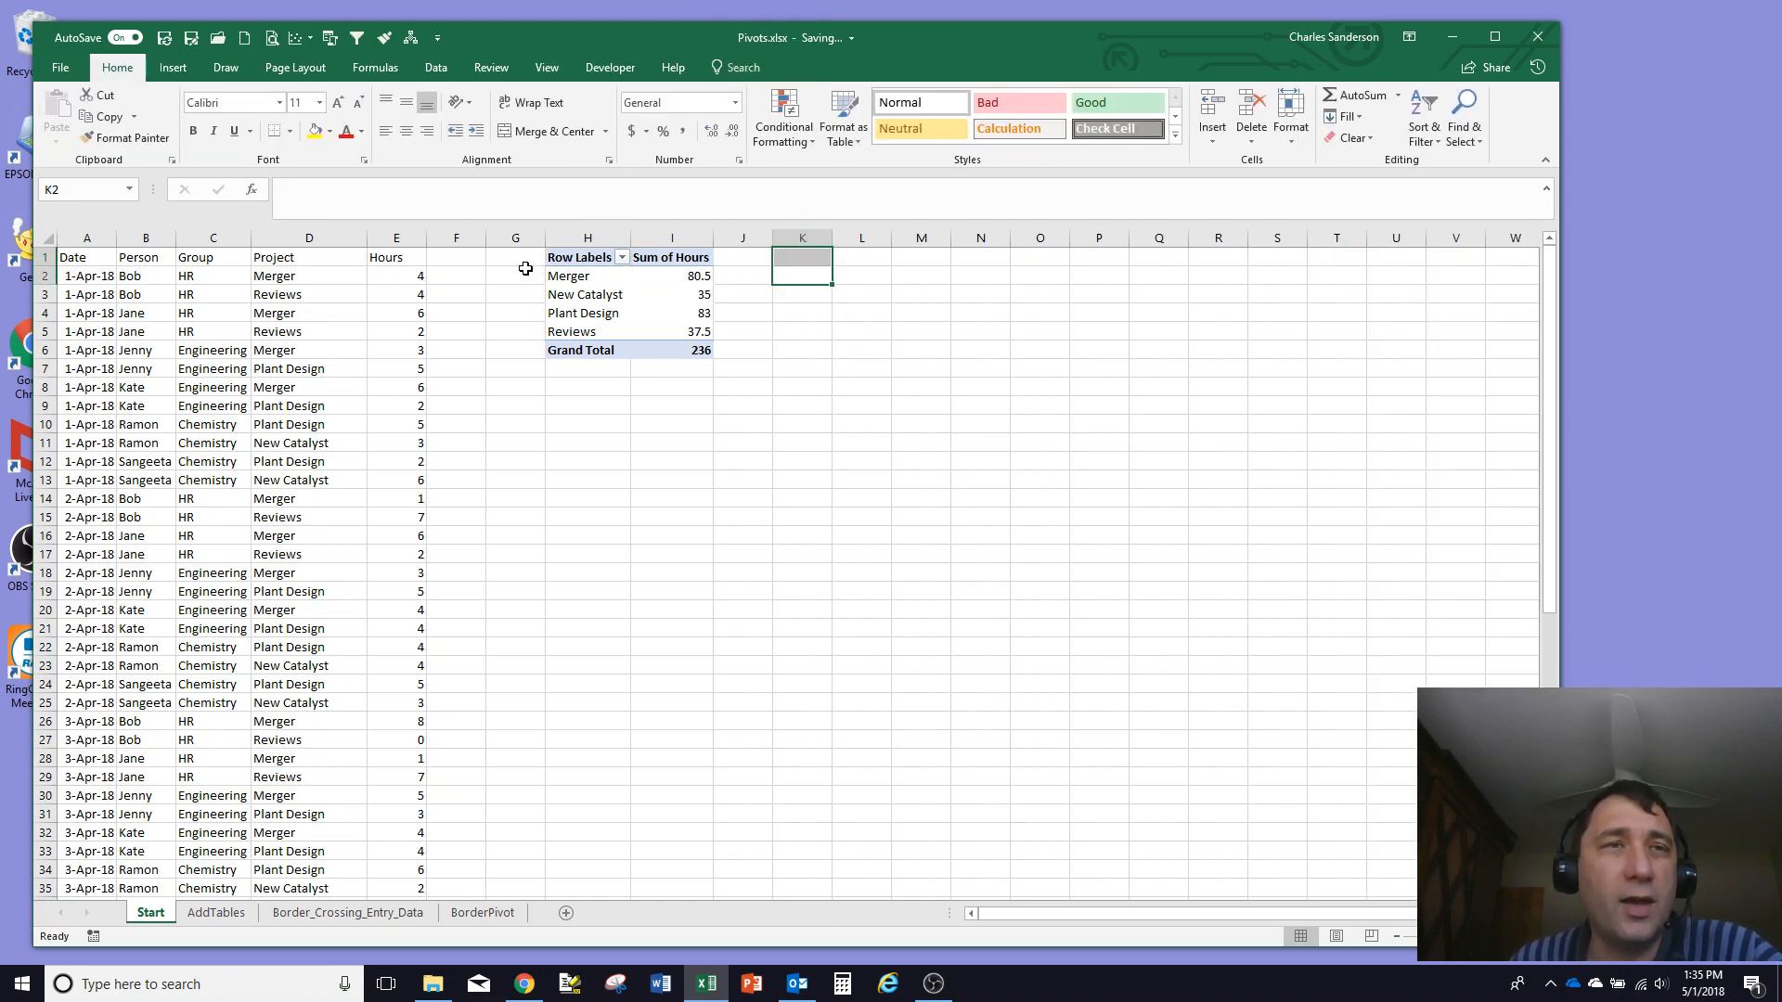
left_click(814, 256)
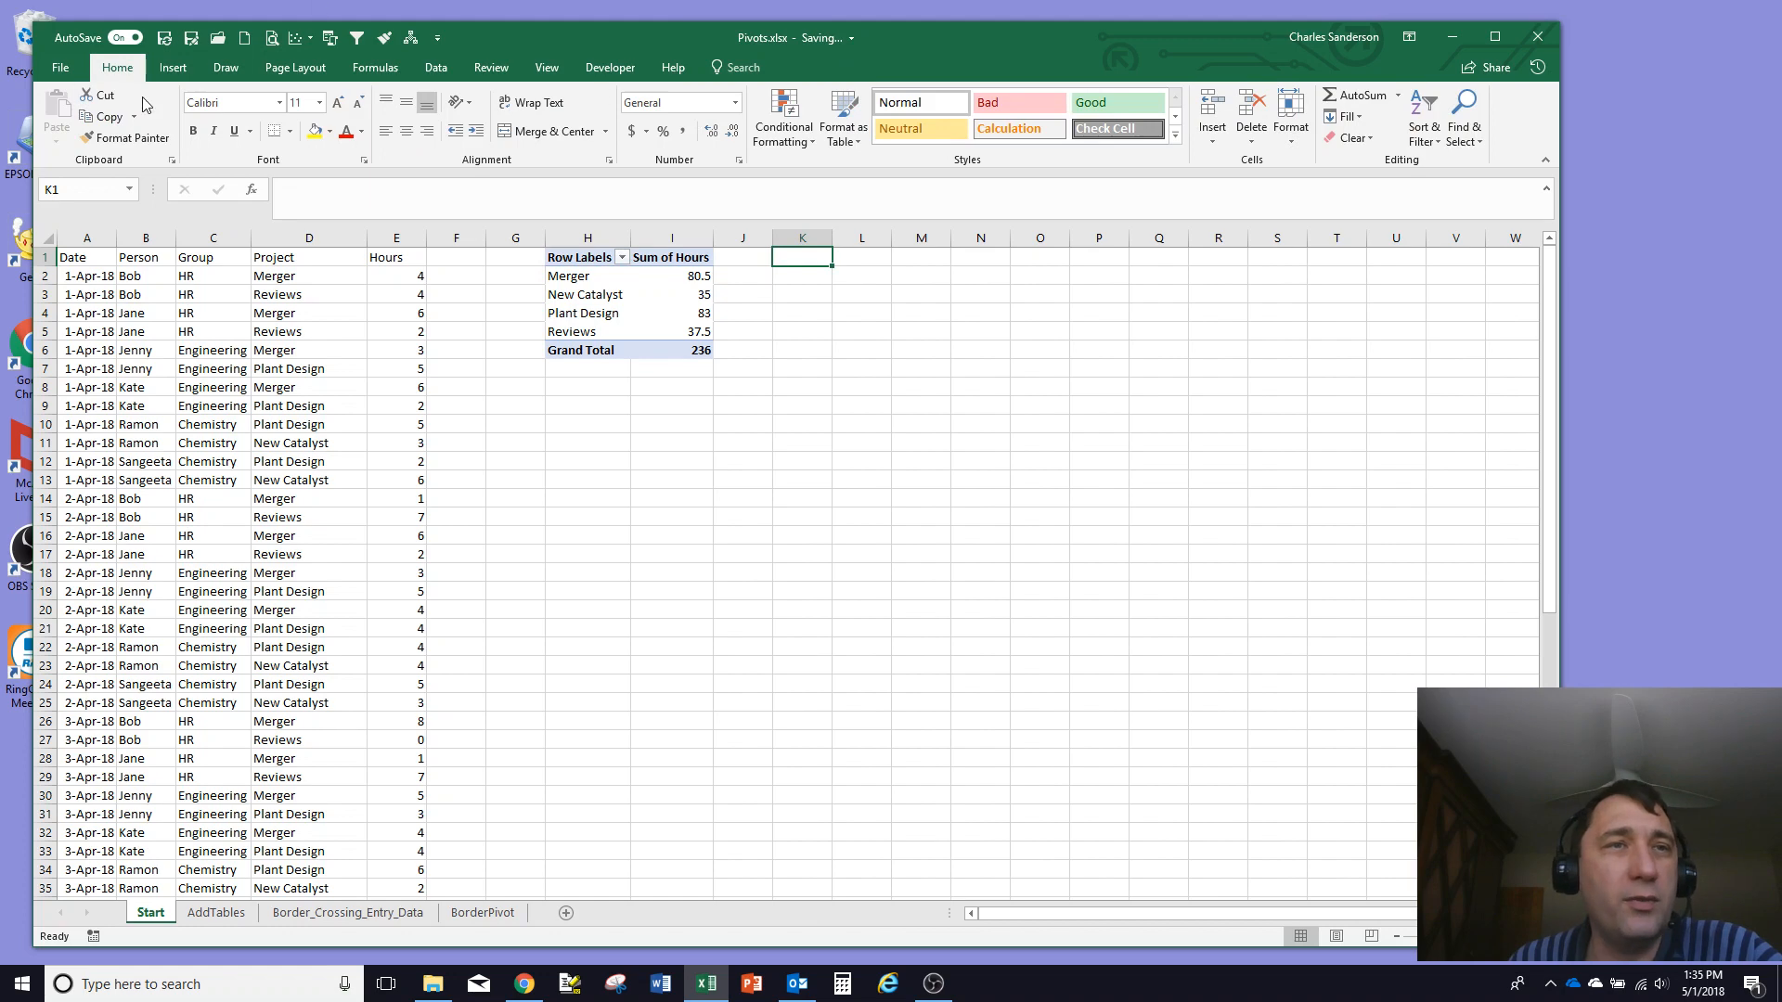
left_click(173, 67)
left_click(64, 116)
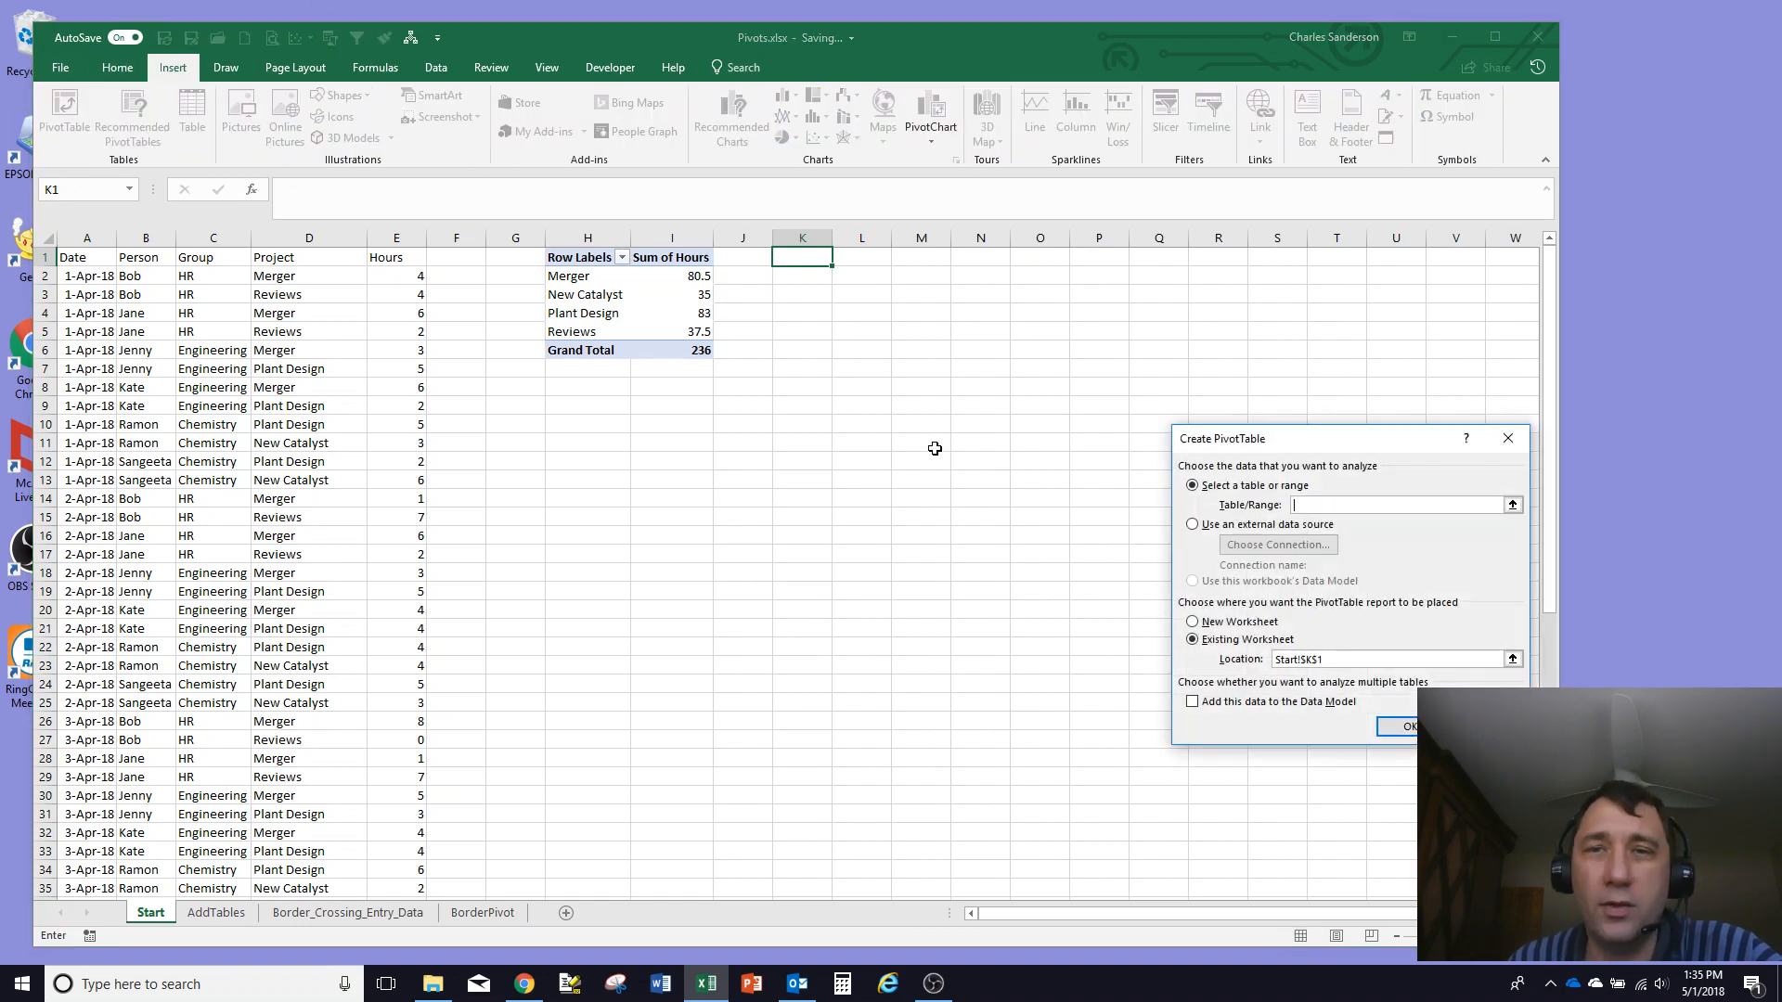
left_click(100, 258)
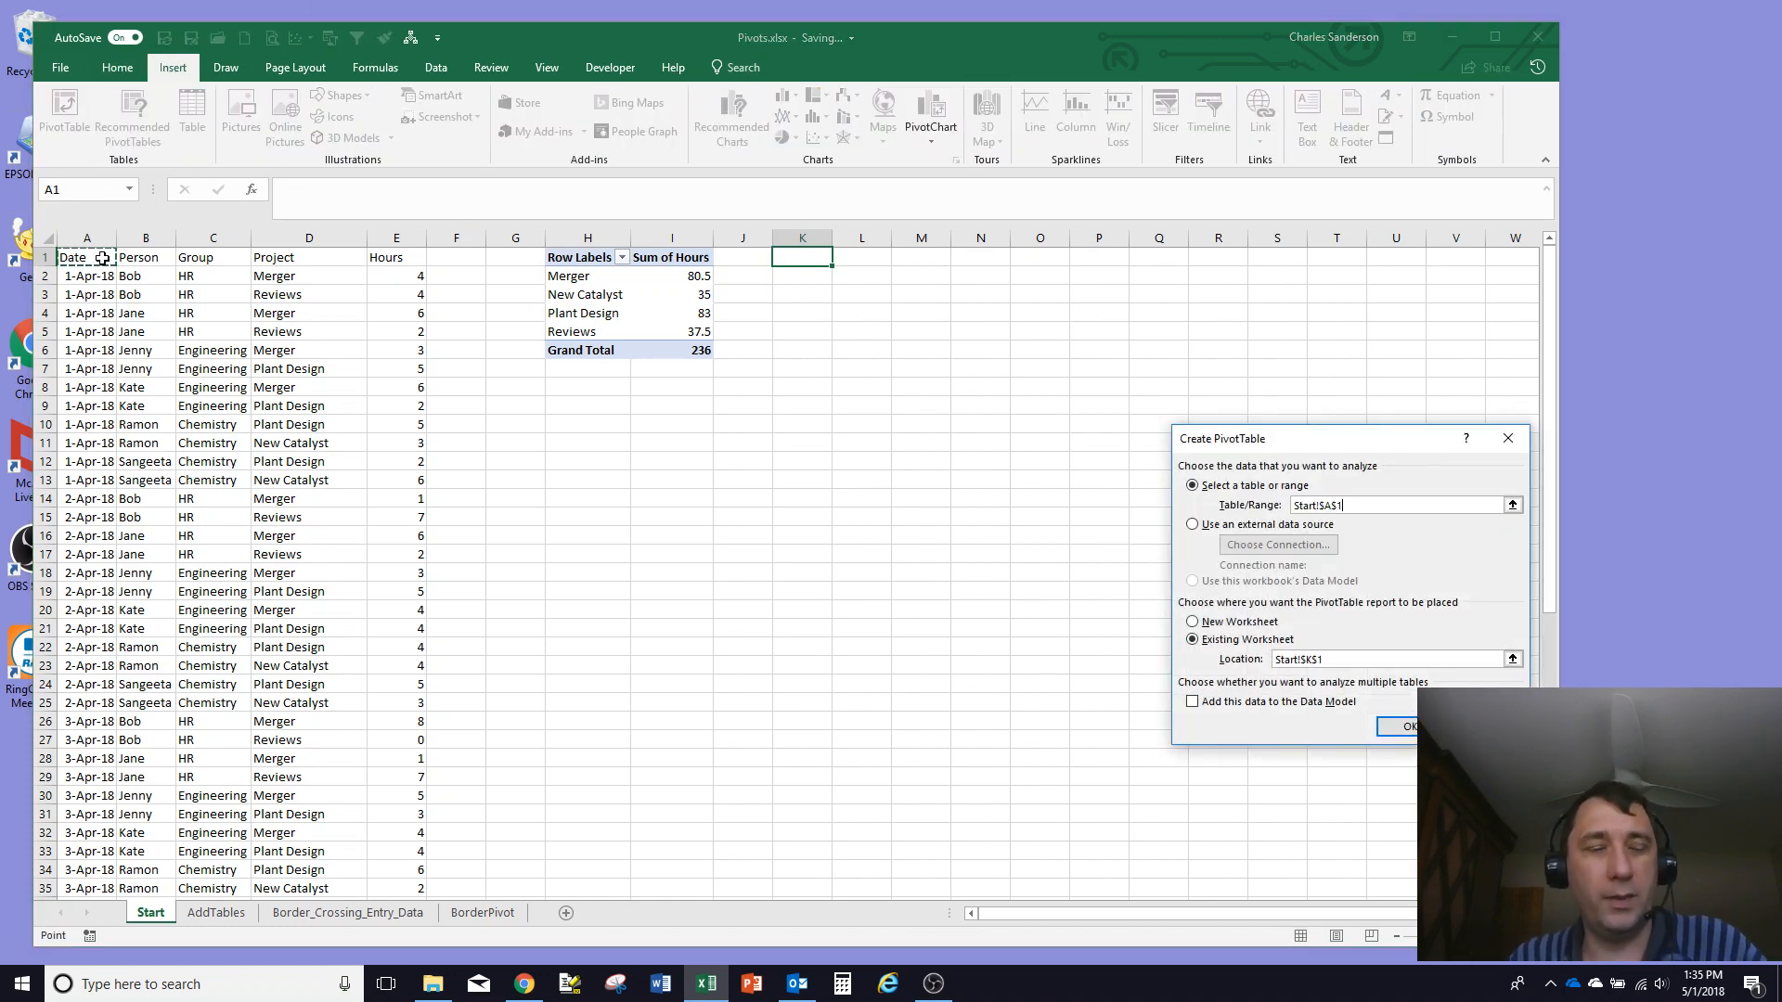
key("ctrl+shift+Right")
key("ctrl+shift+Down")
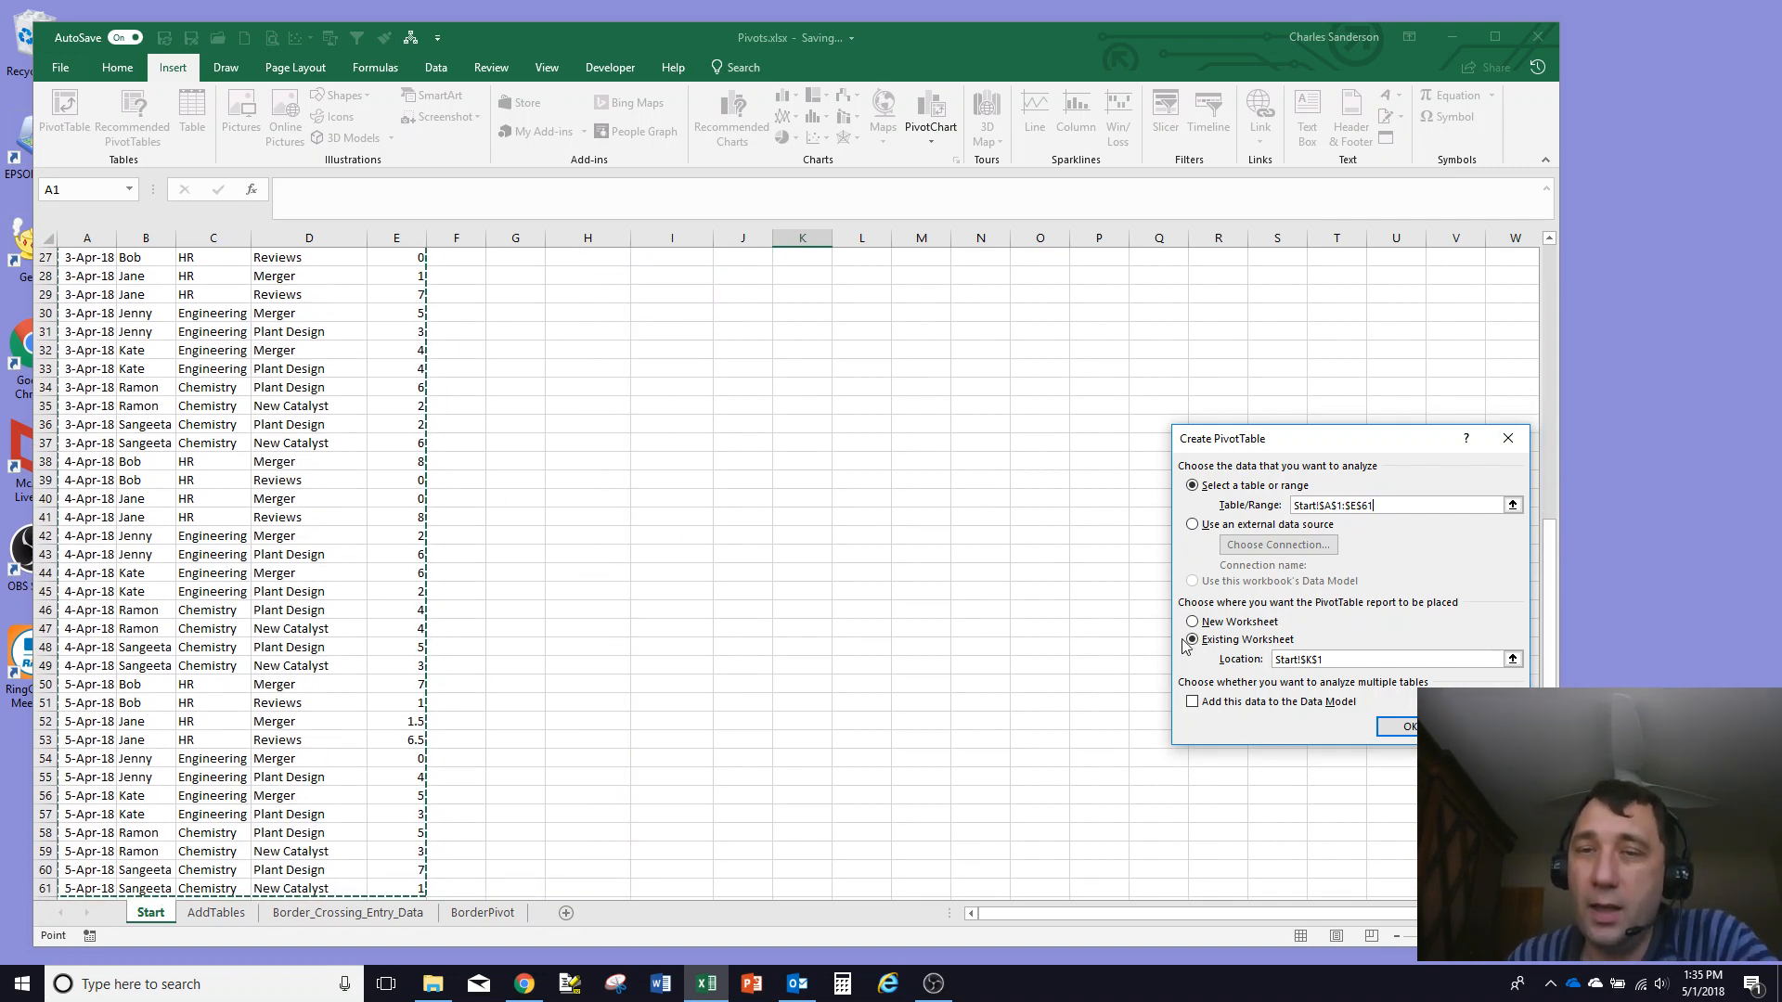
left_click(1405, 727)
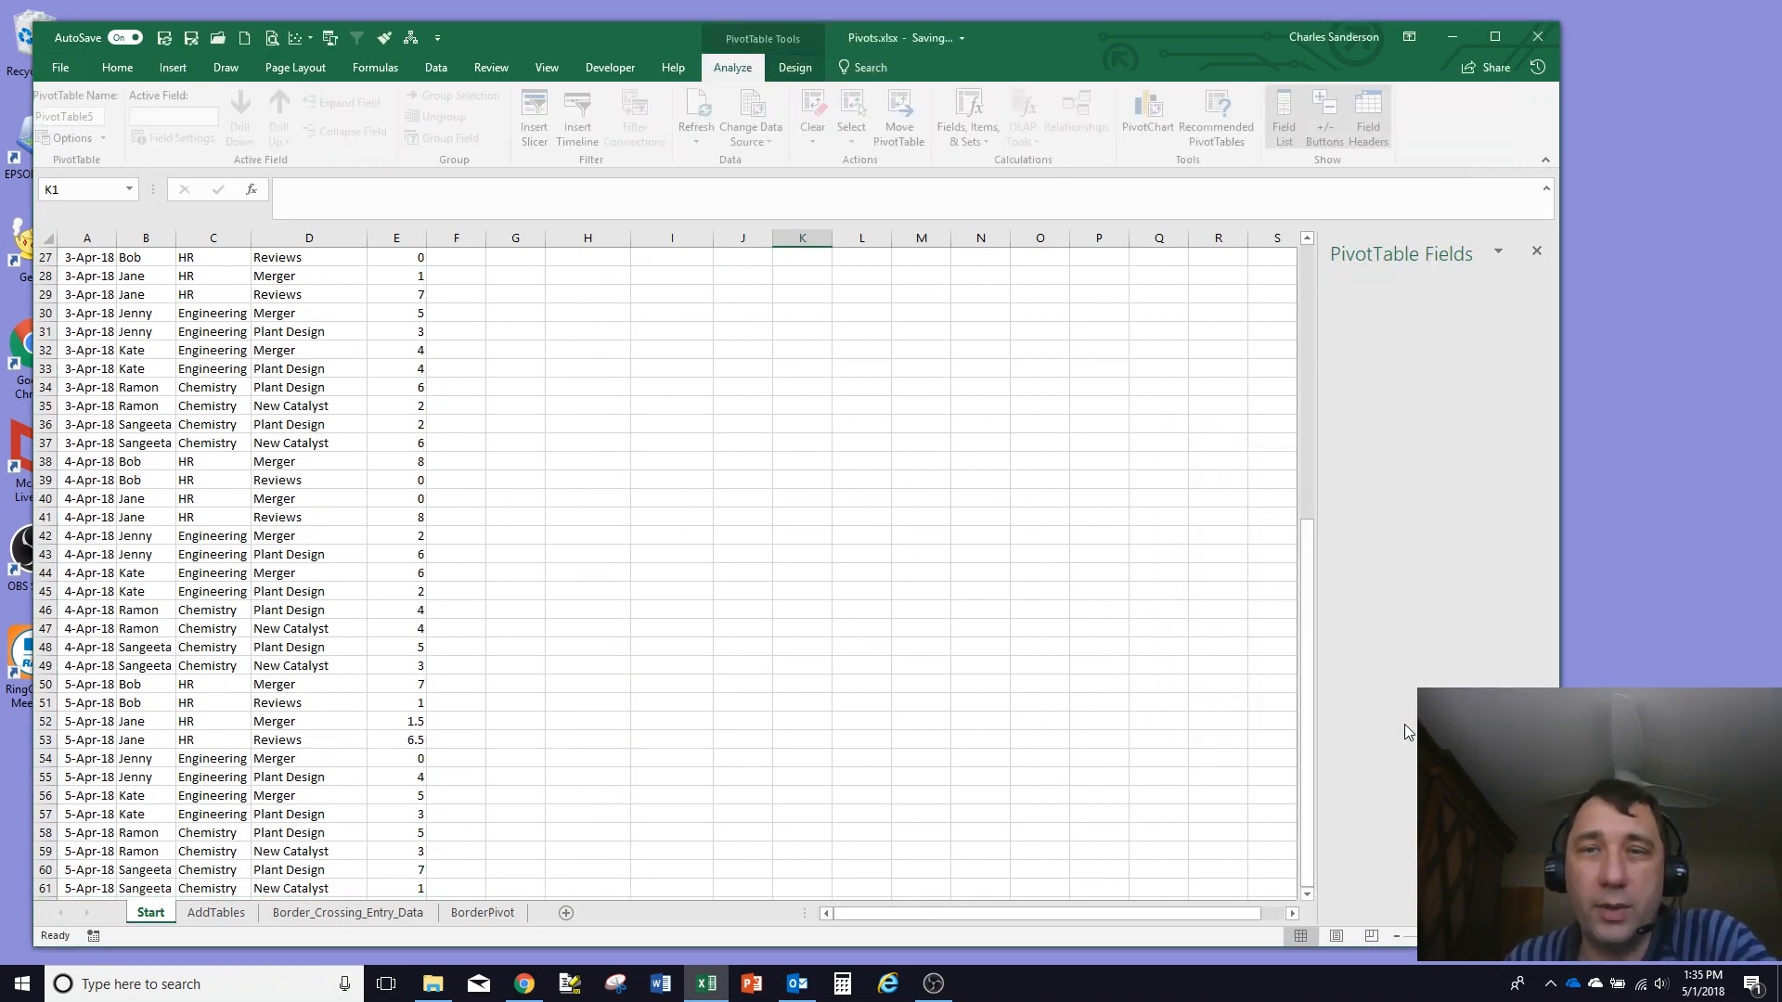
Lay out the PivotTable at K1 with Group as rows, Project as columns and the sum of Hours as values
left_click_drag(1307, 561, 1287, 263)
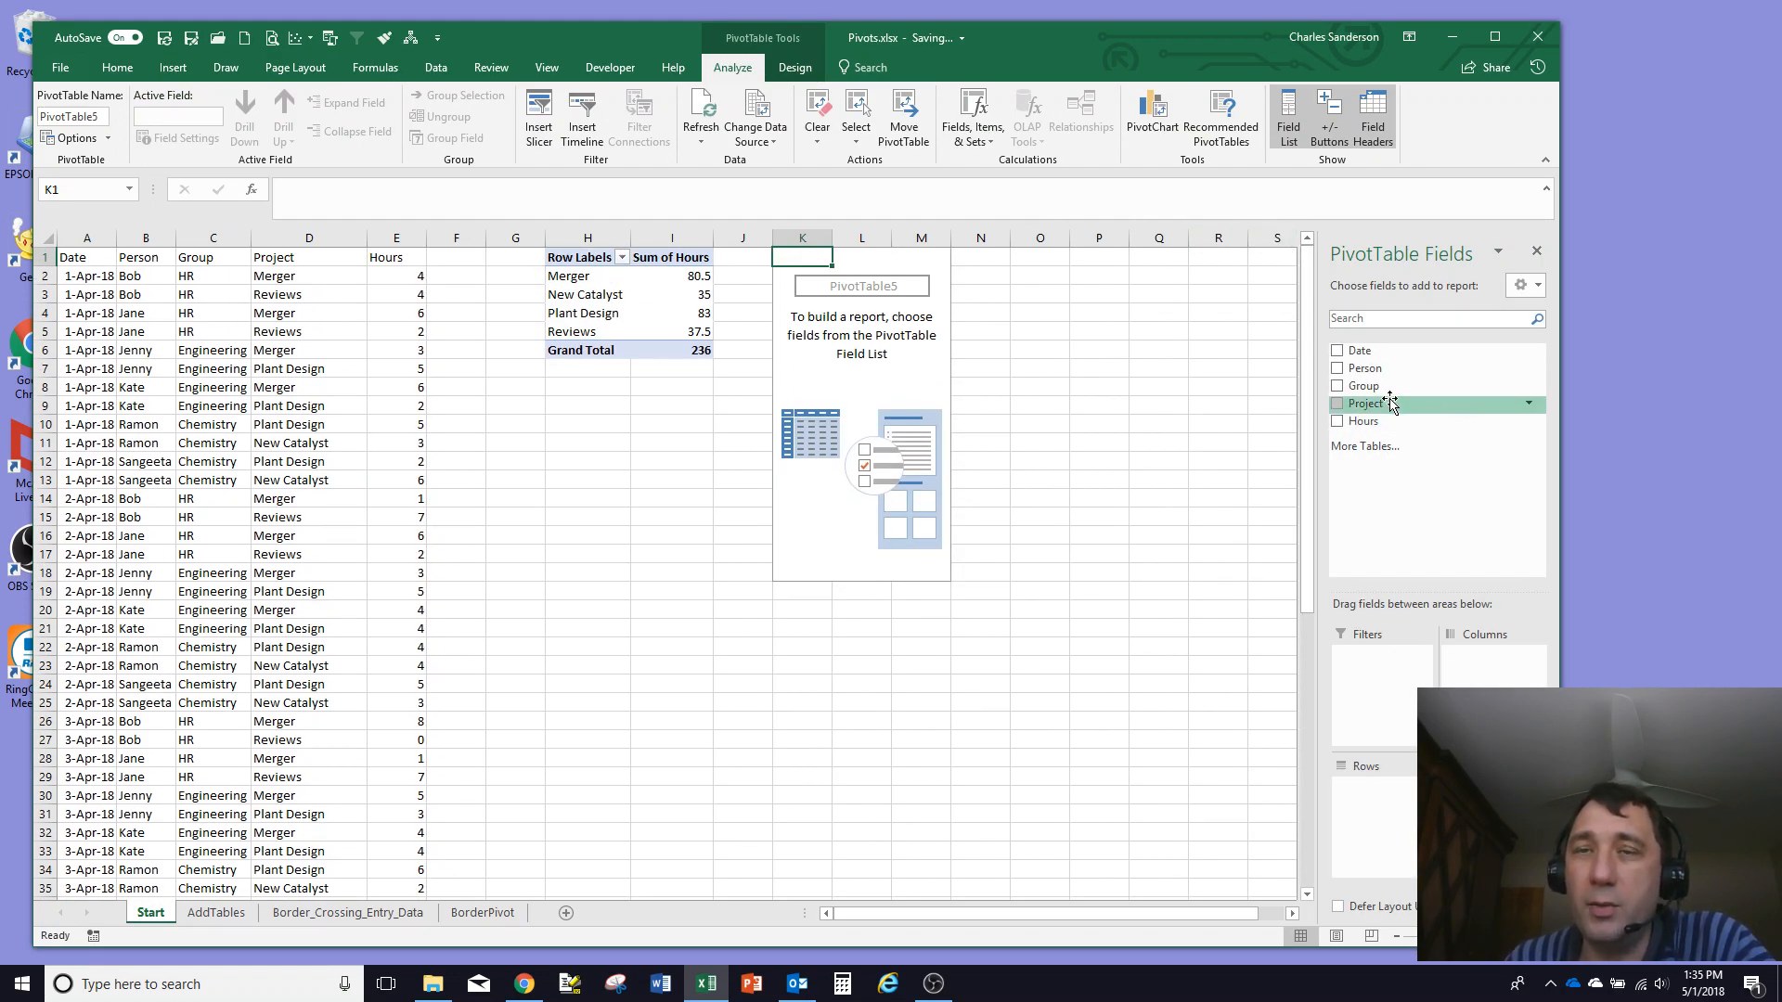
left_click_drag(1453, 394, 1410, 793)
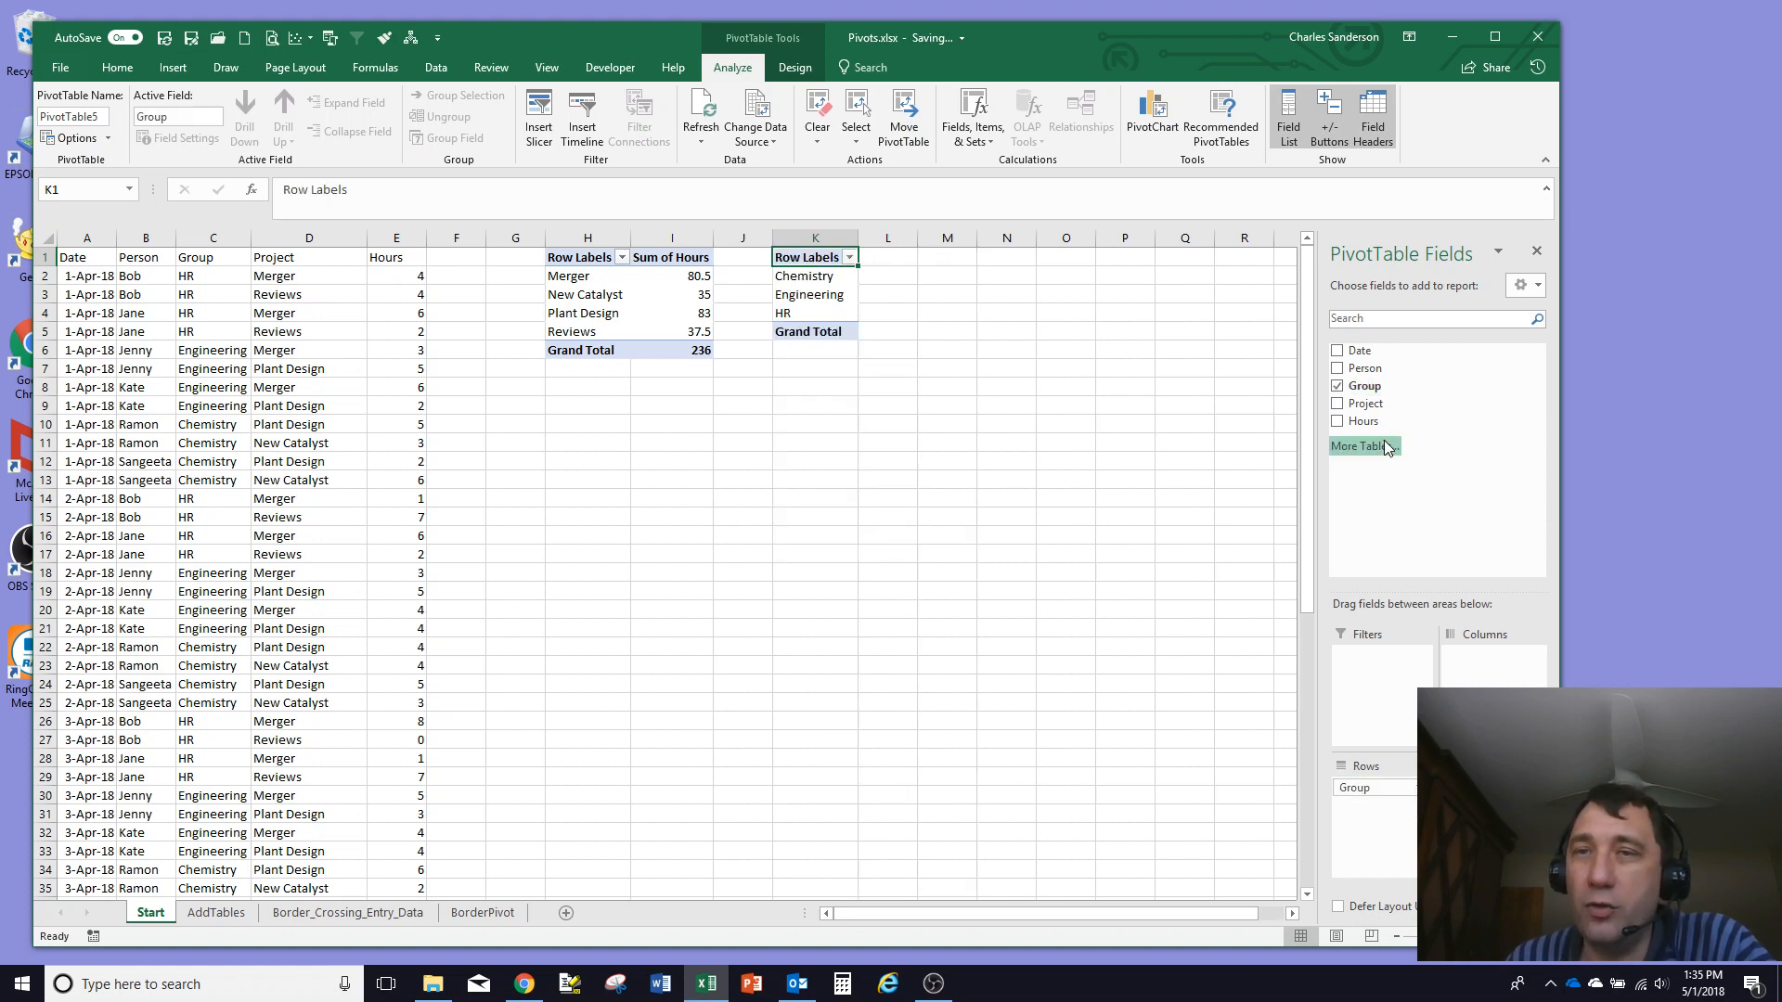
left_click_drag(1366, 404, 1490, 670)
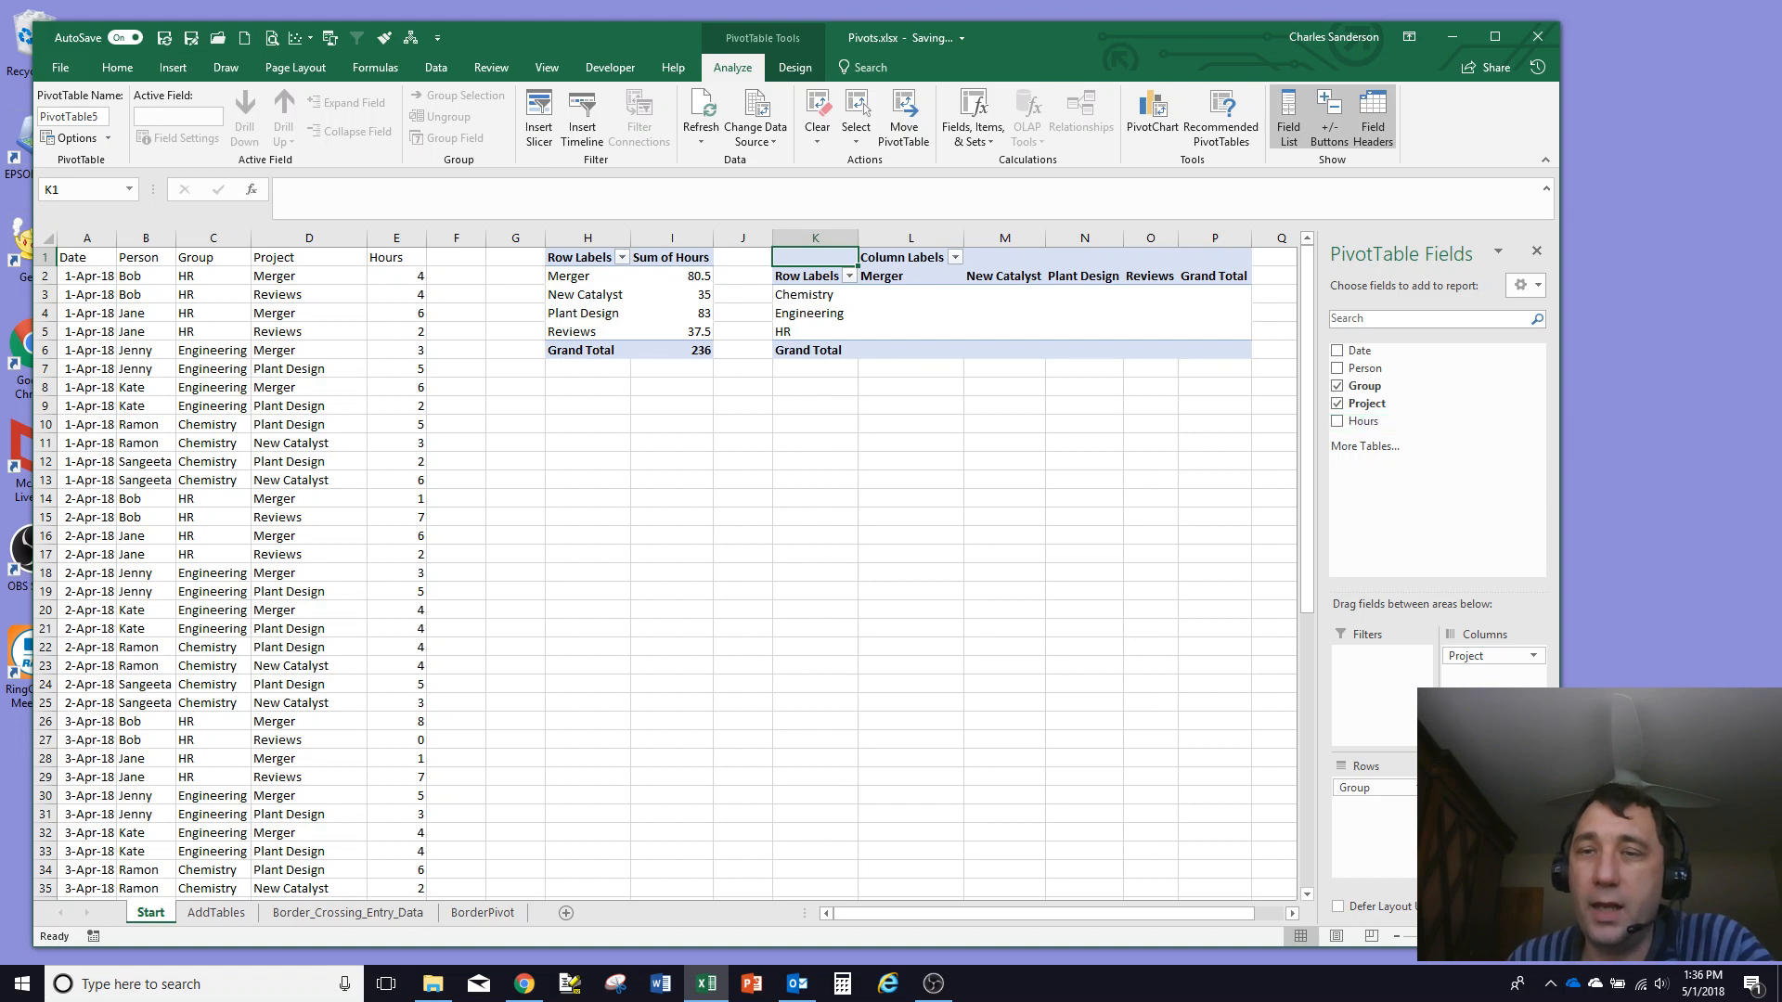
left_click_drag(1363, 421, 1490, 805)
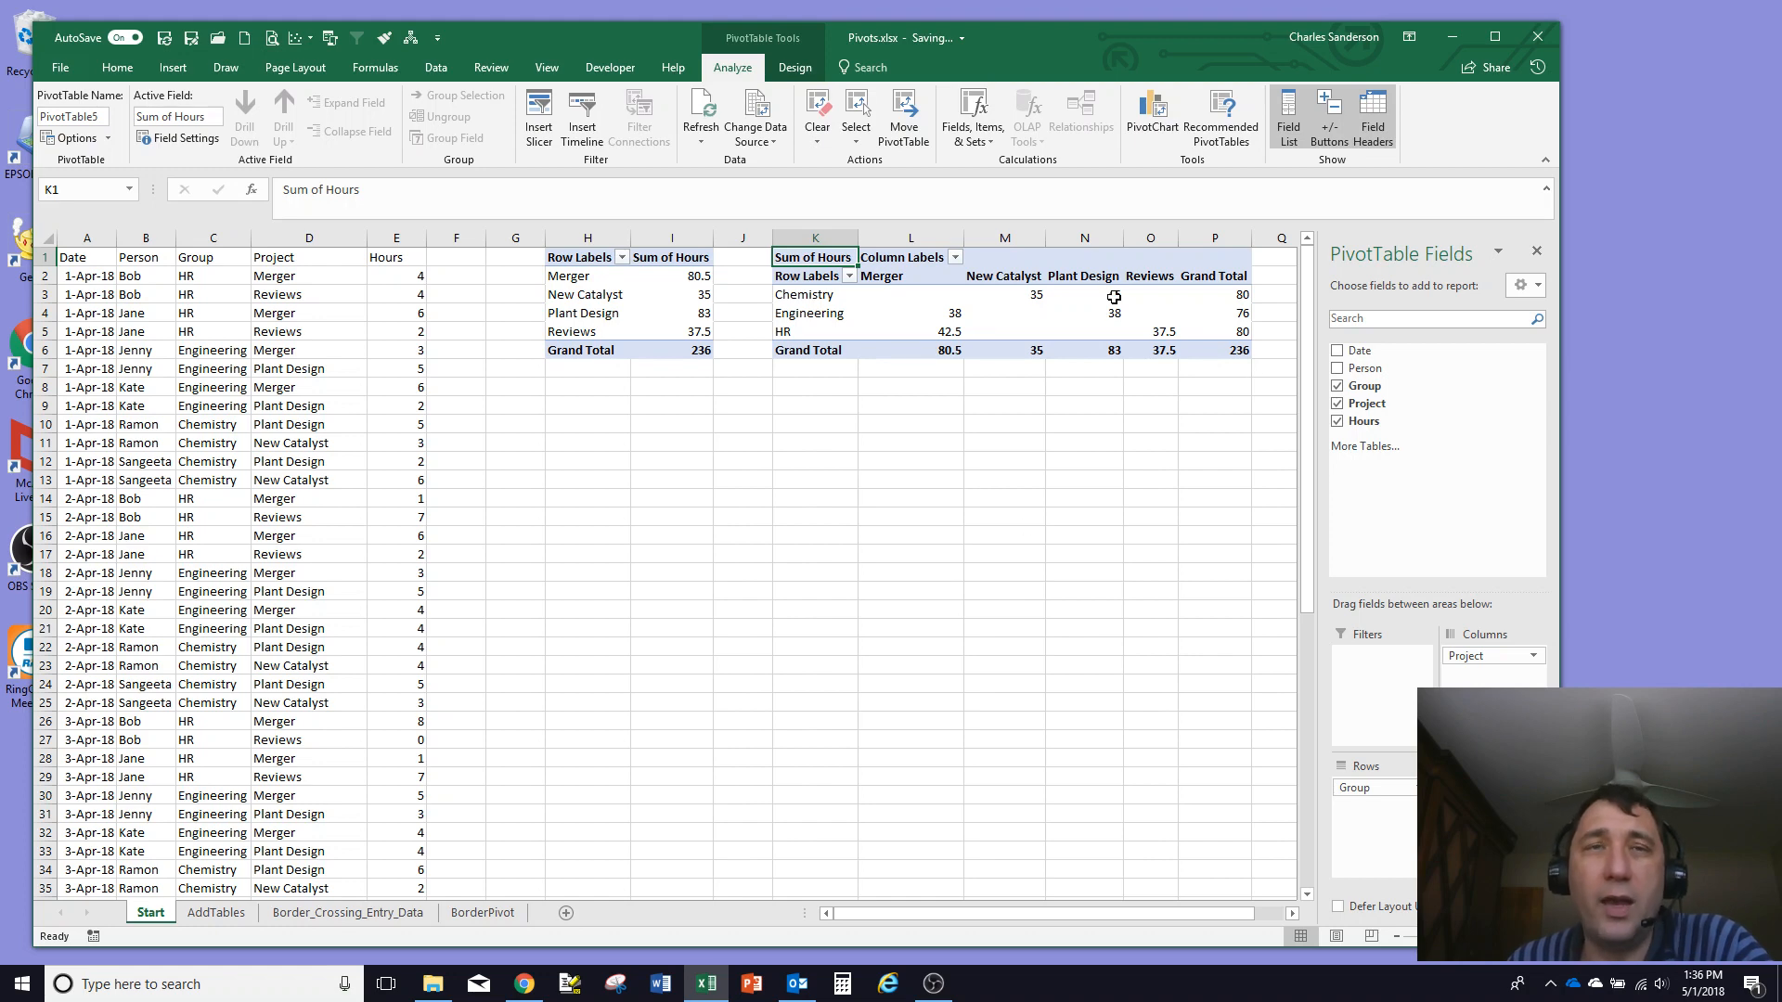
mouse_move(1114, 297)
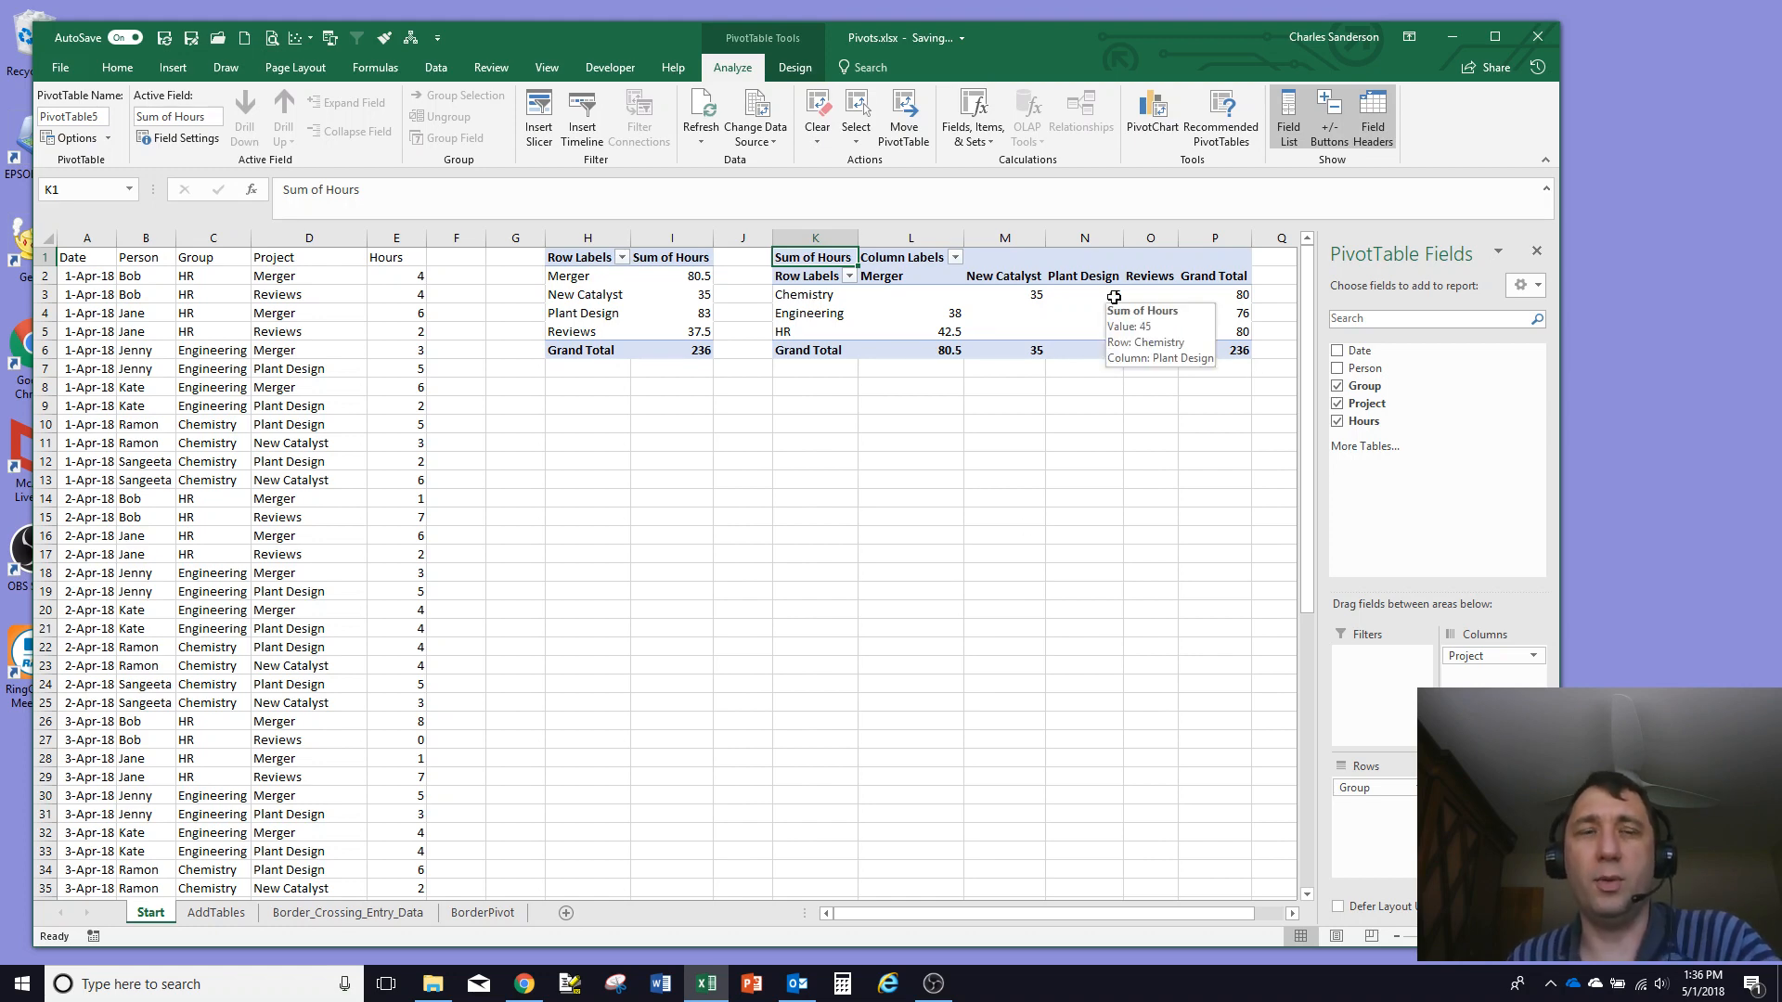
On the AddTables sheet, filter the Average of Hours PivotTable by Date to only 1-Apr-18 and 2-Apr-18
left_click(217, 912)
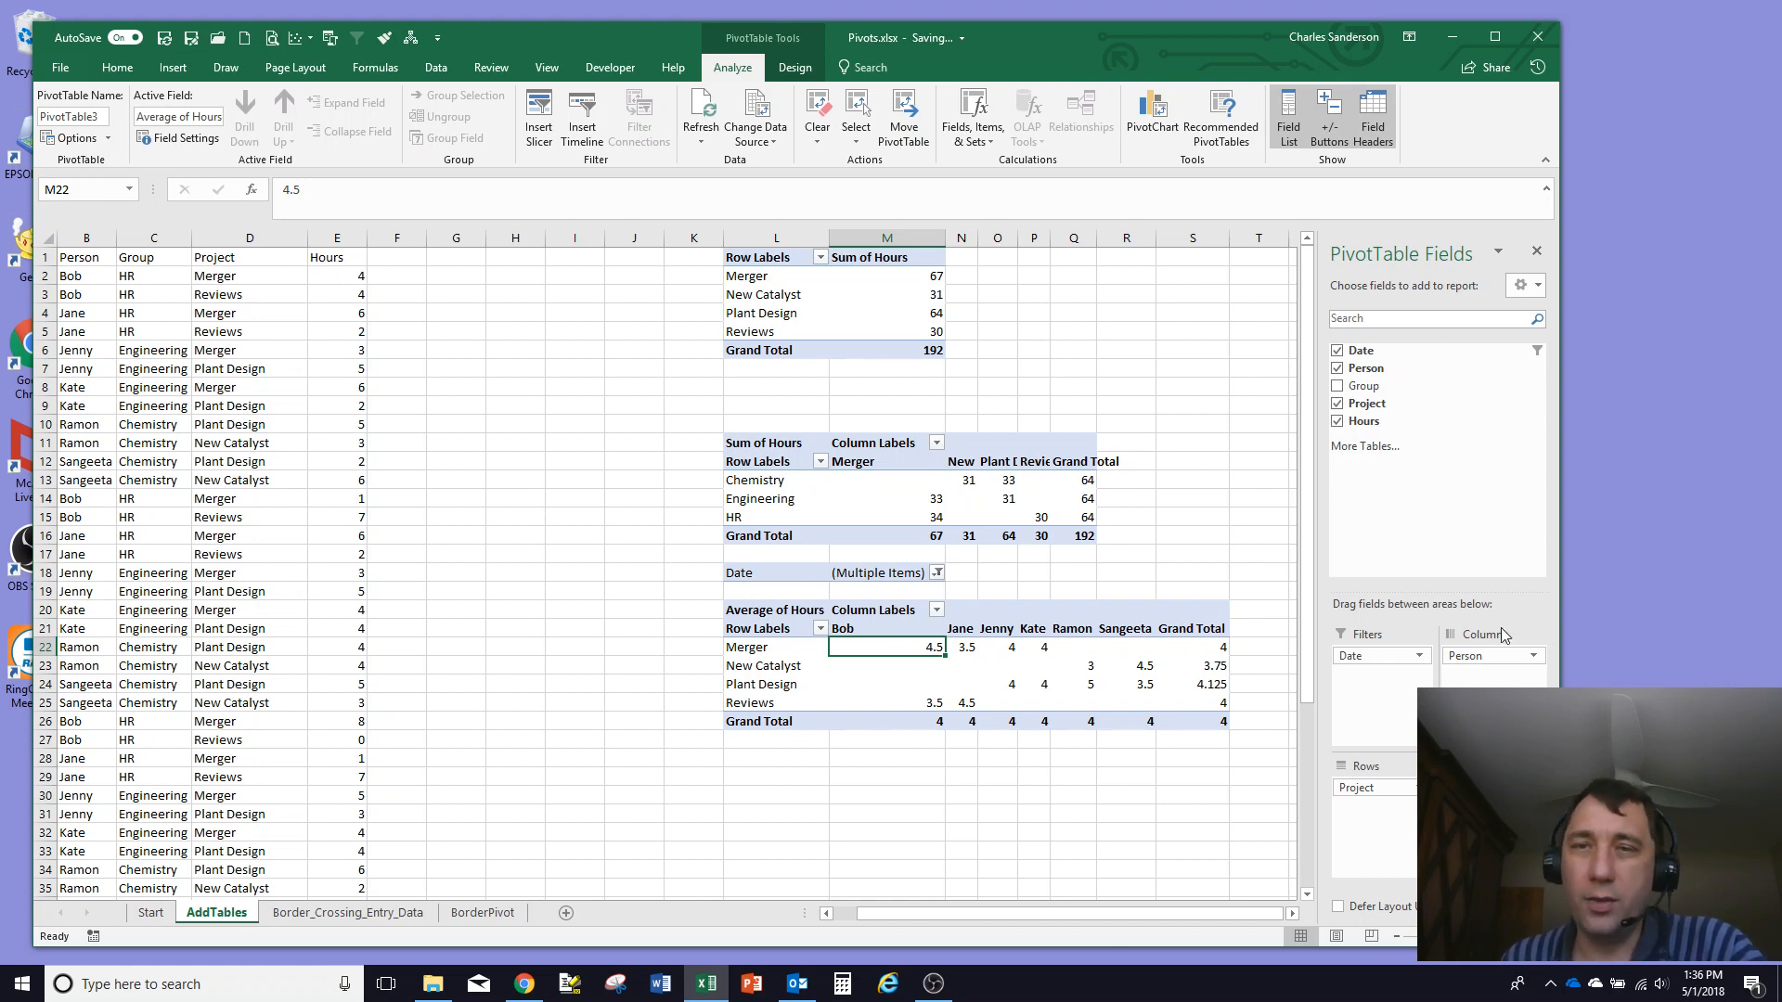
left_click(937, 573)
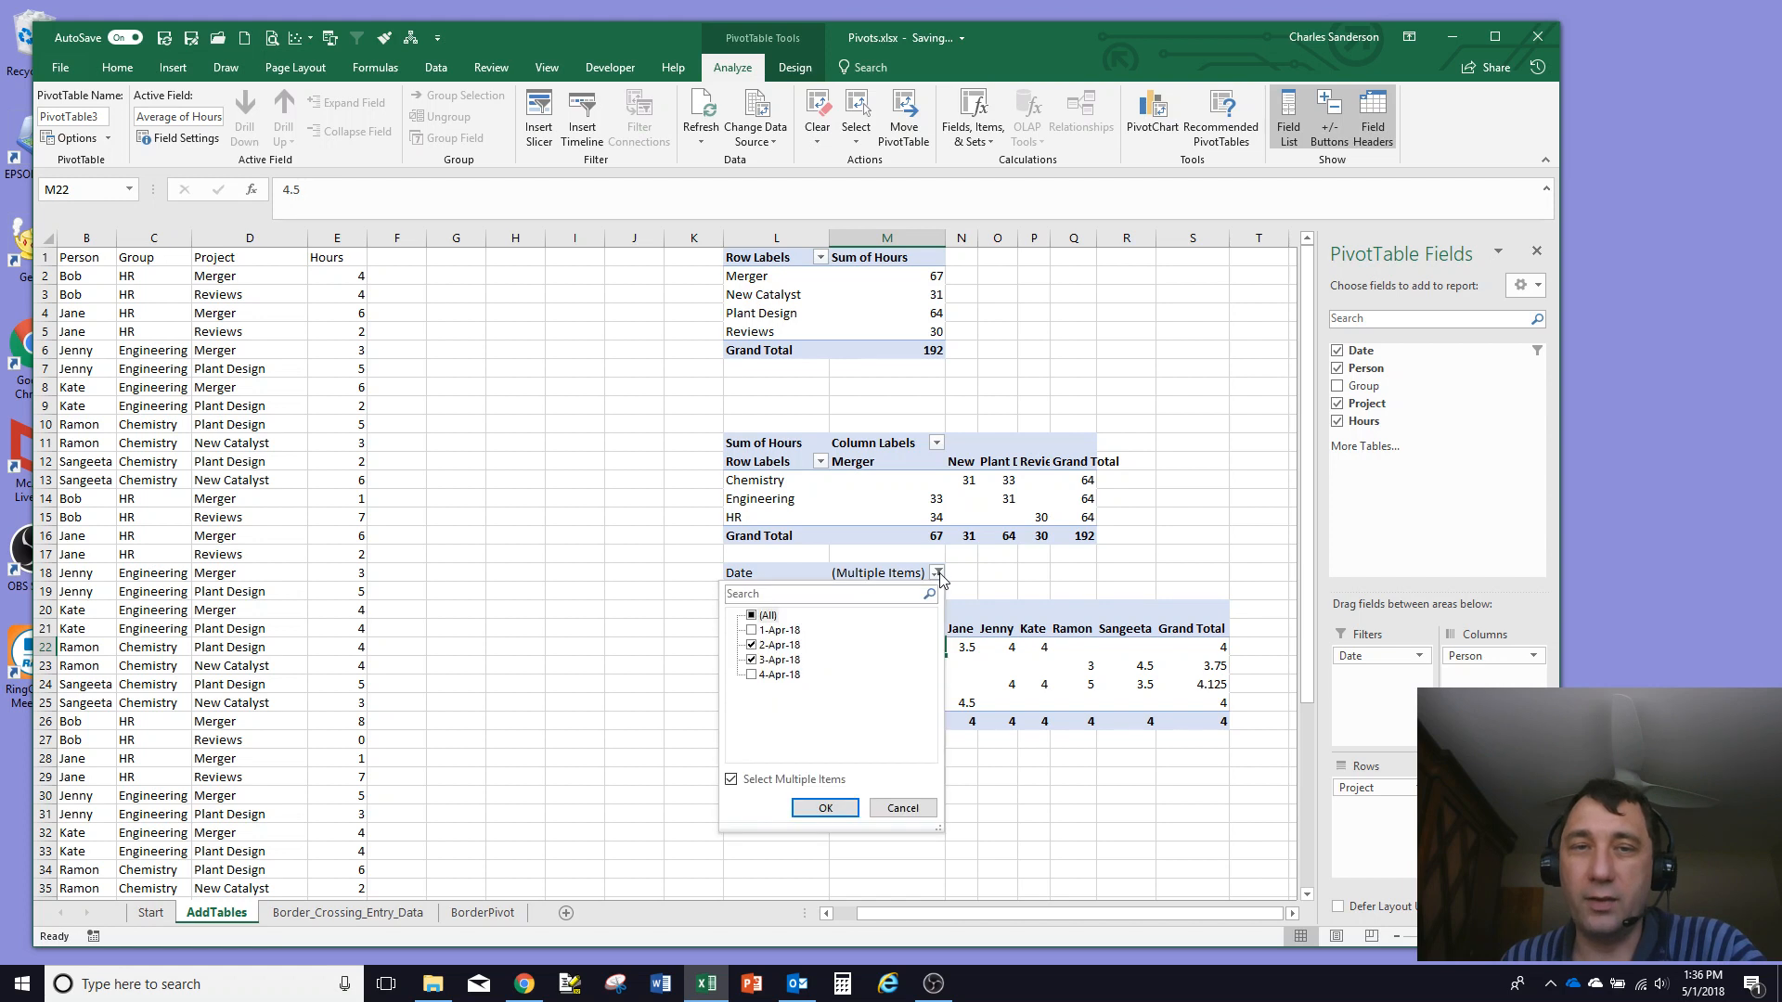
left_click(937, 574)
left_click(937, 574)
left_click(753, 630)
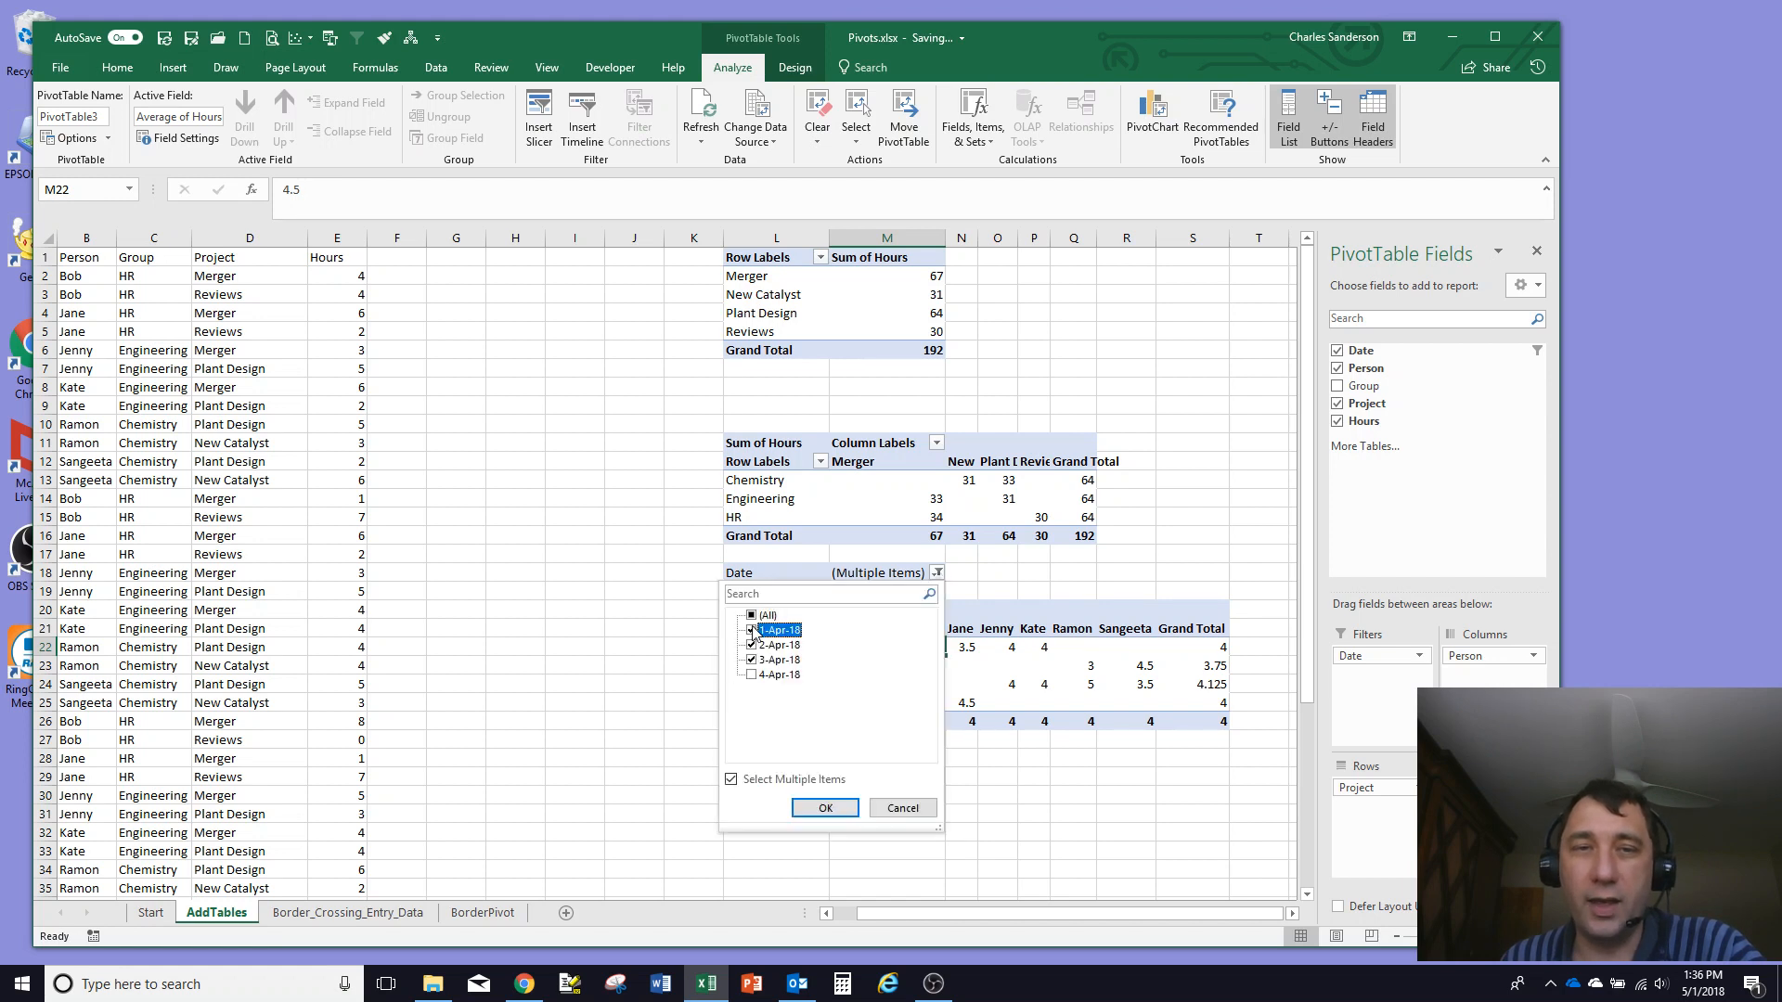
left_click(752, 660)
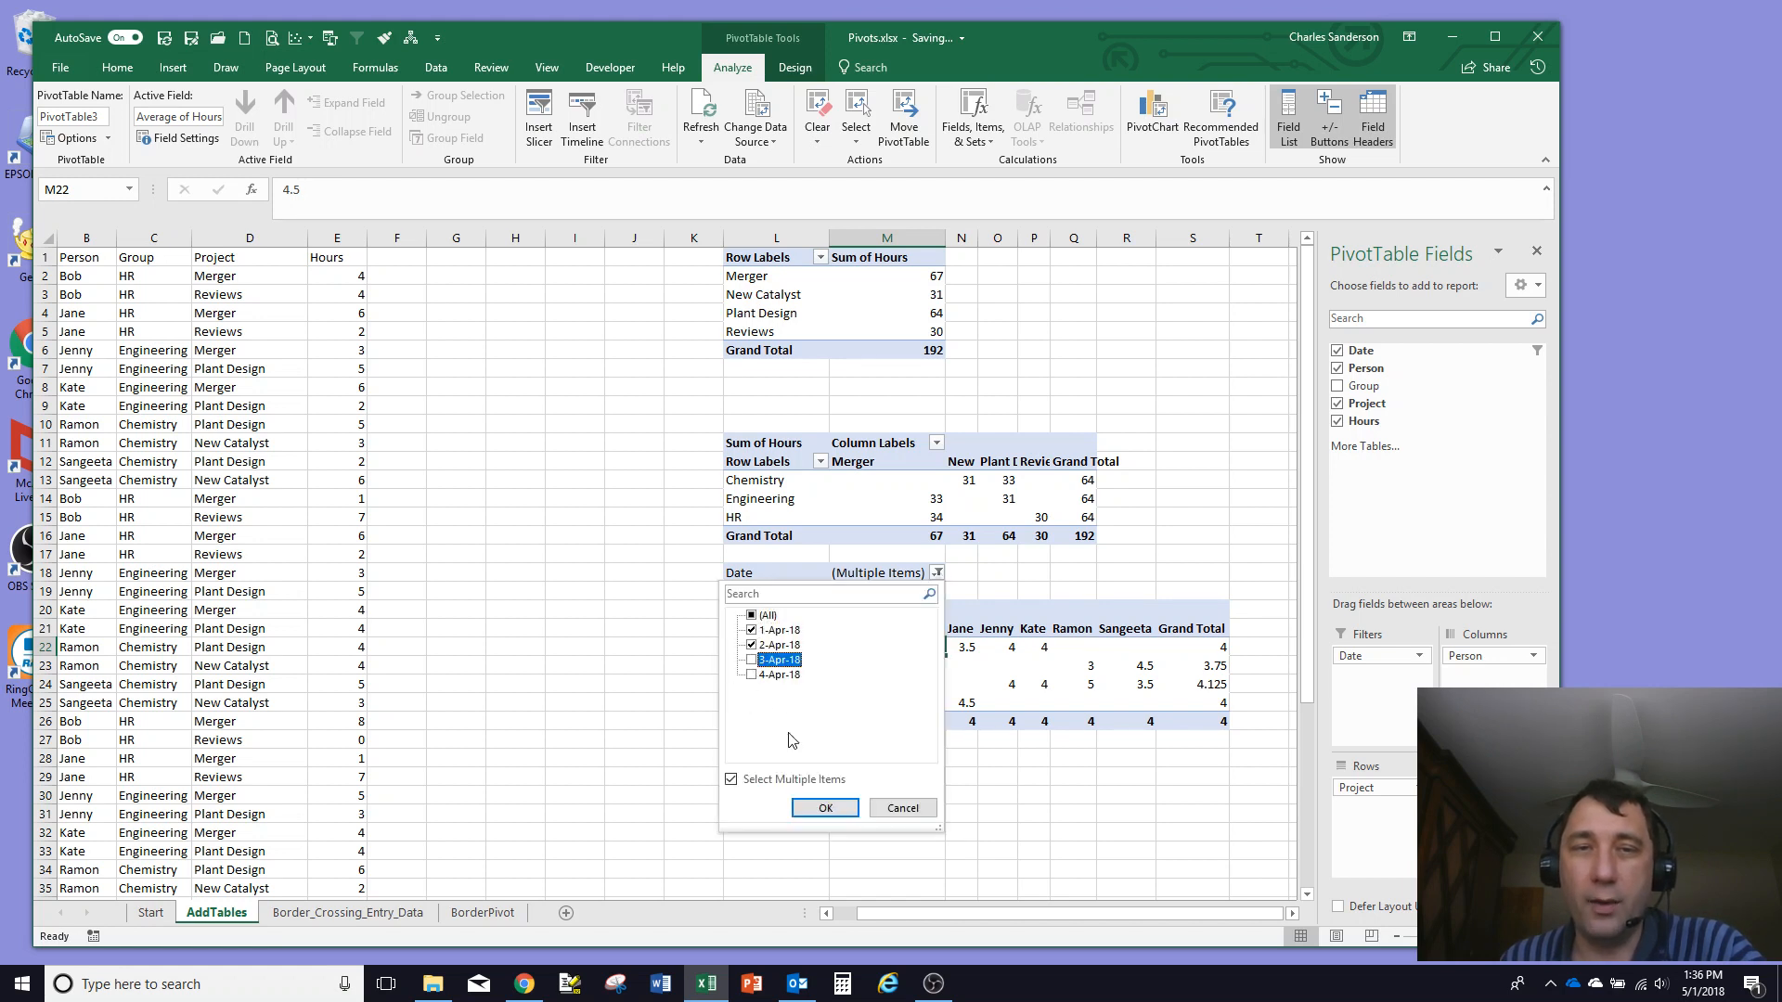
left_click(825, 808)
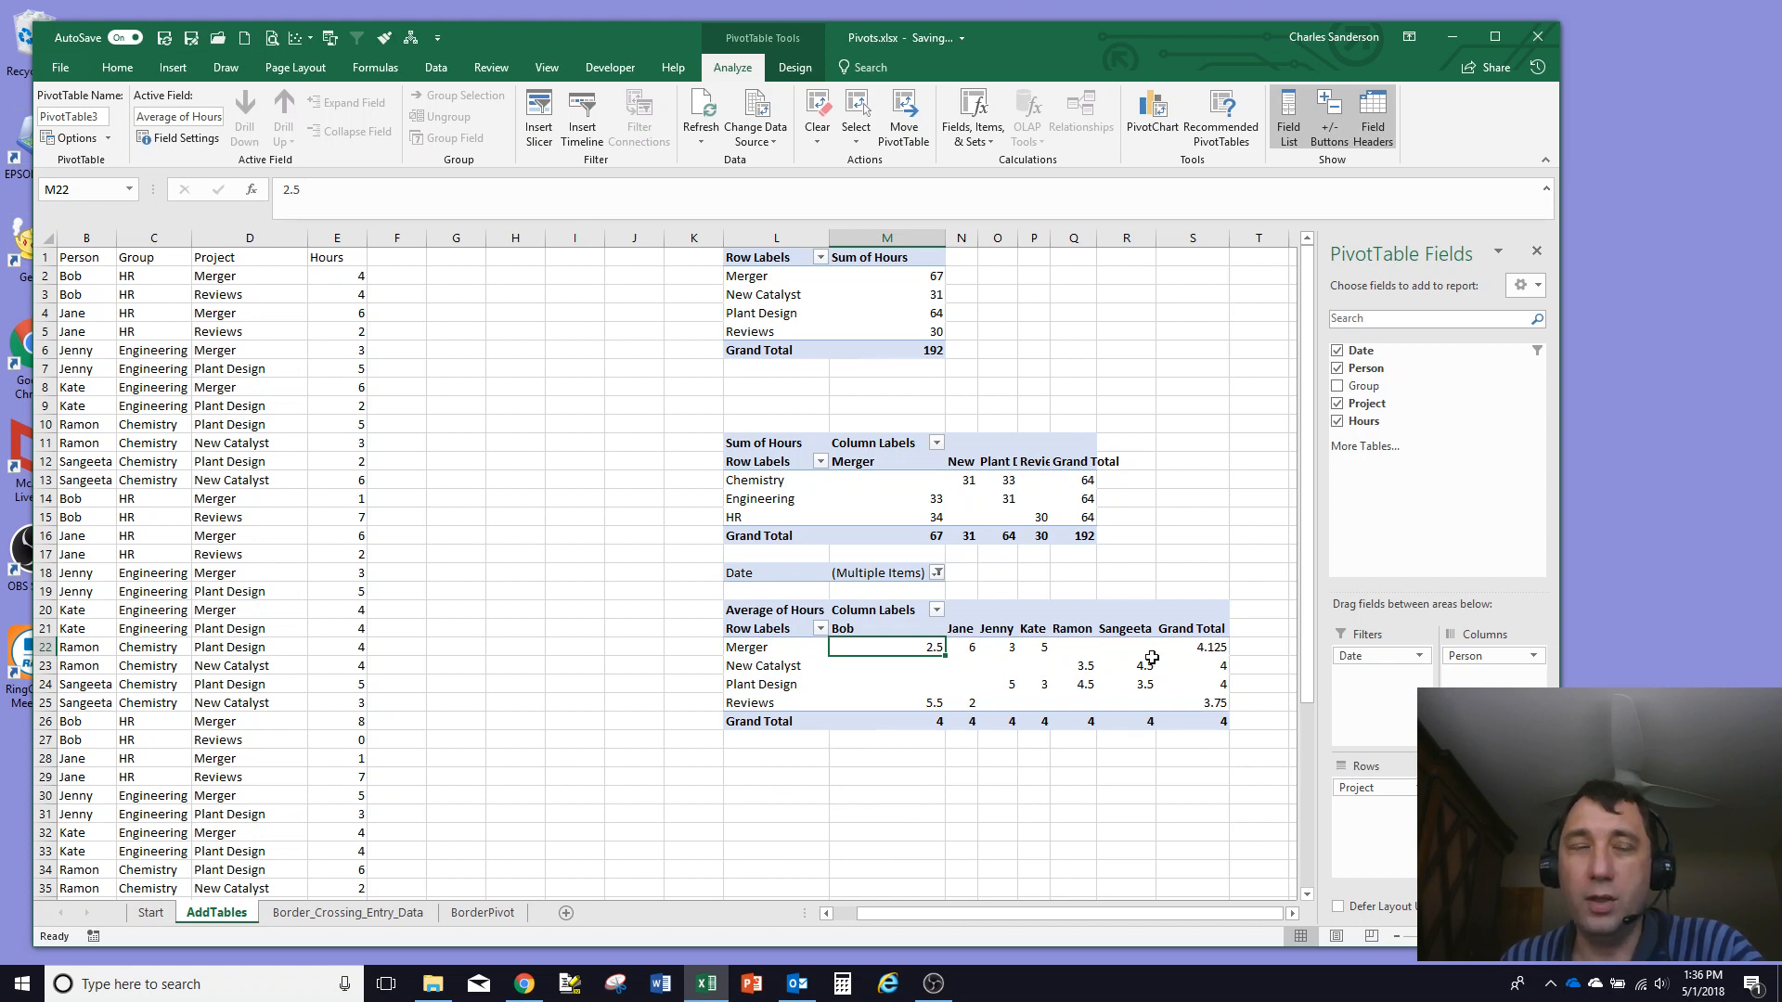
mouse_move(1151, 657)
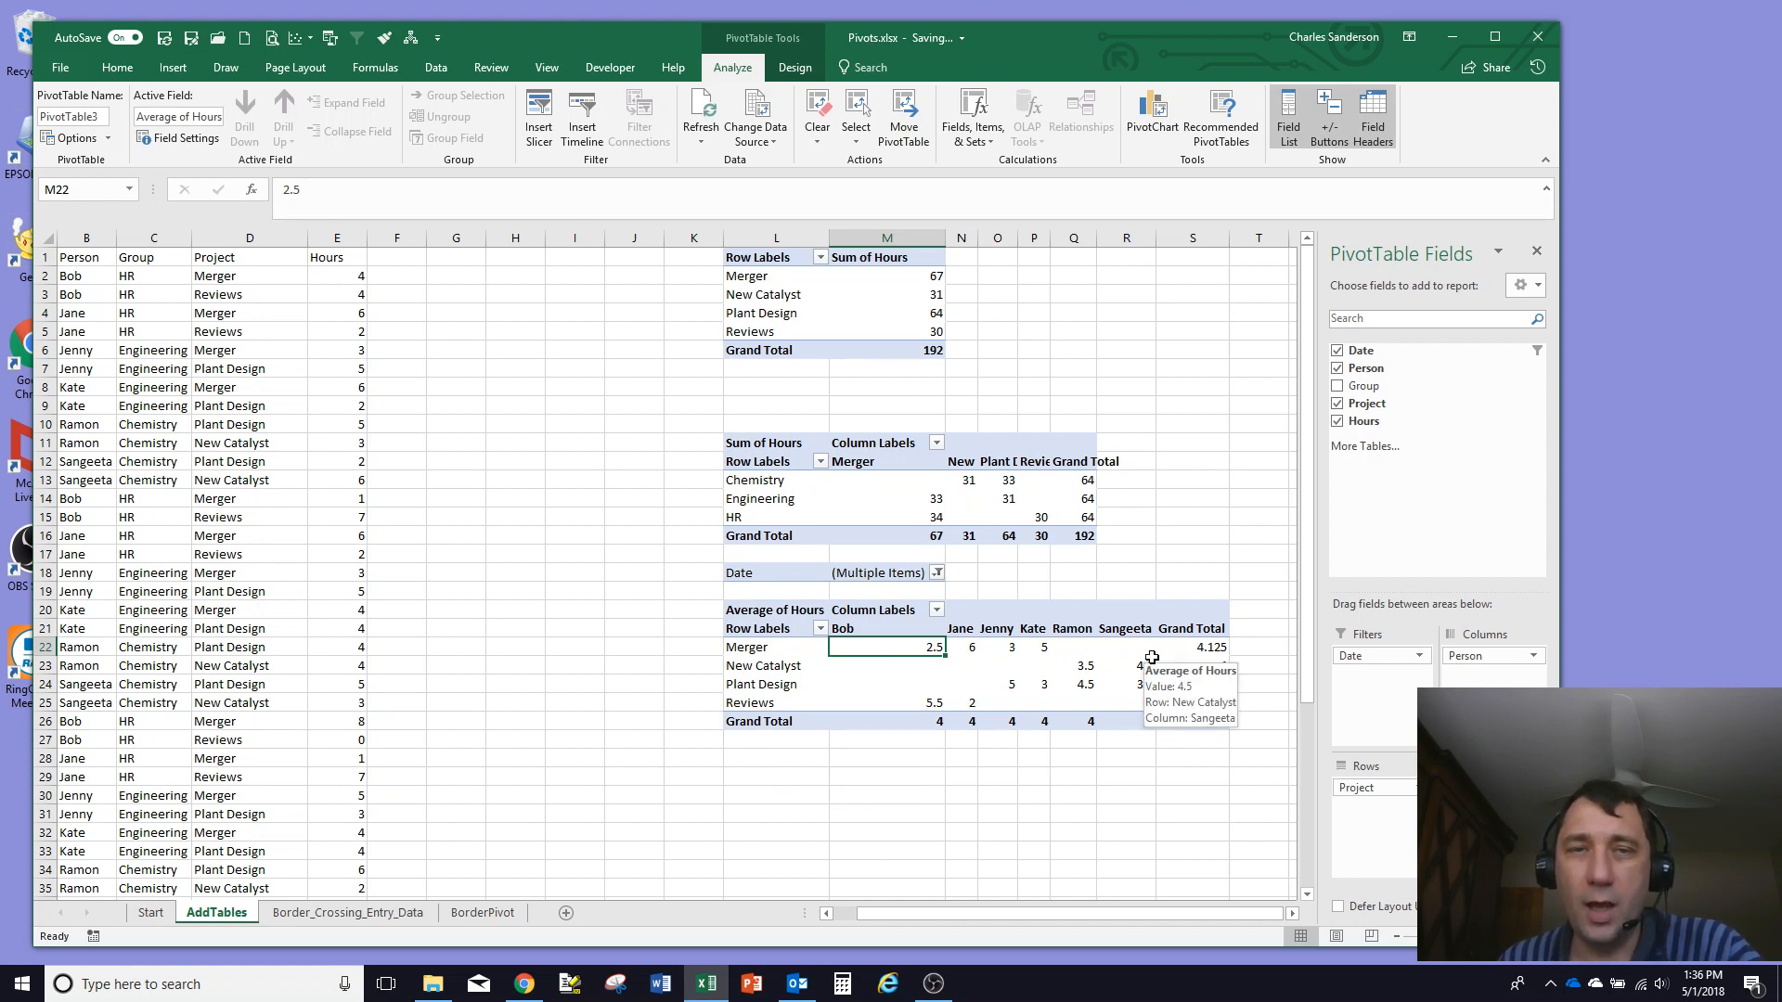
Change the first two Hours entries in the source data, setting E2 to 8 and E3 to 0
left_click(763, 571)
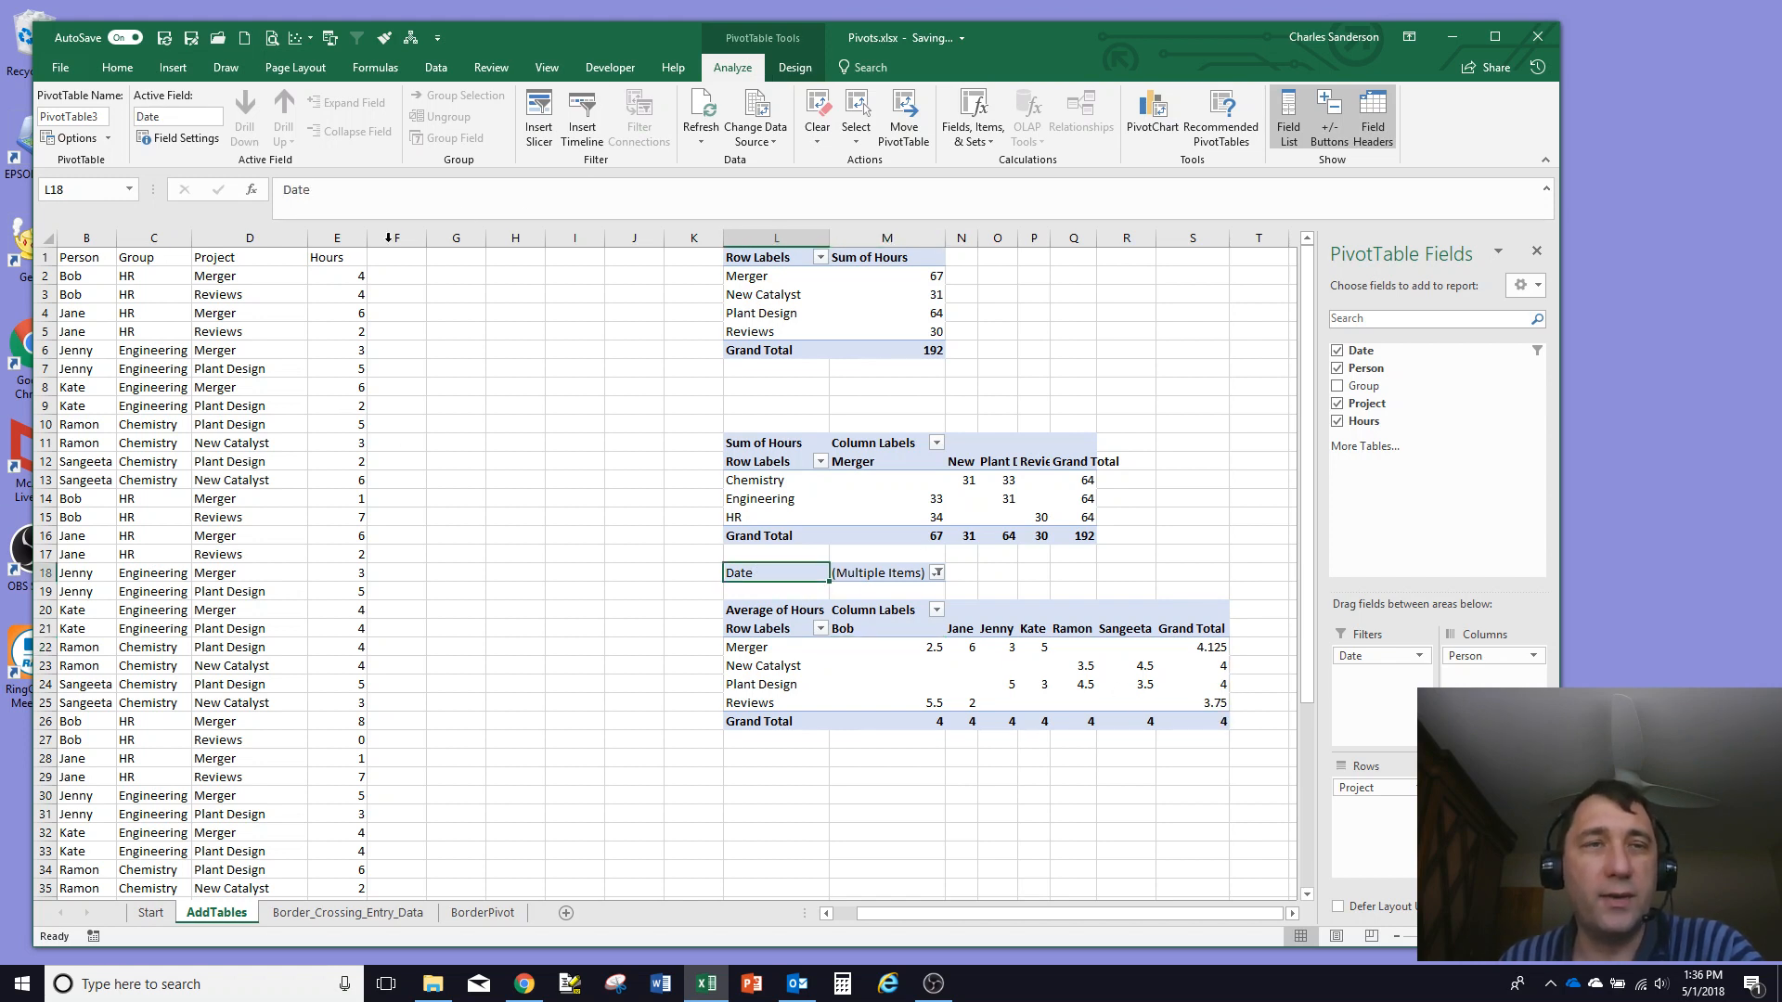
left_click(354, 278)
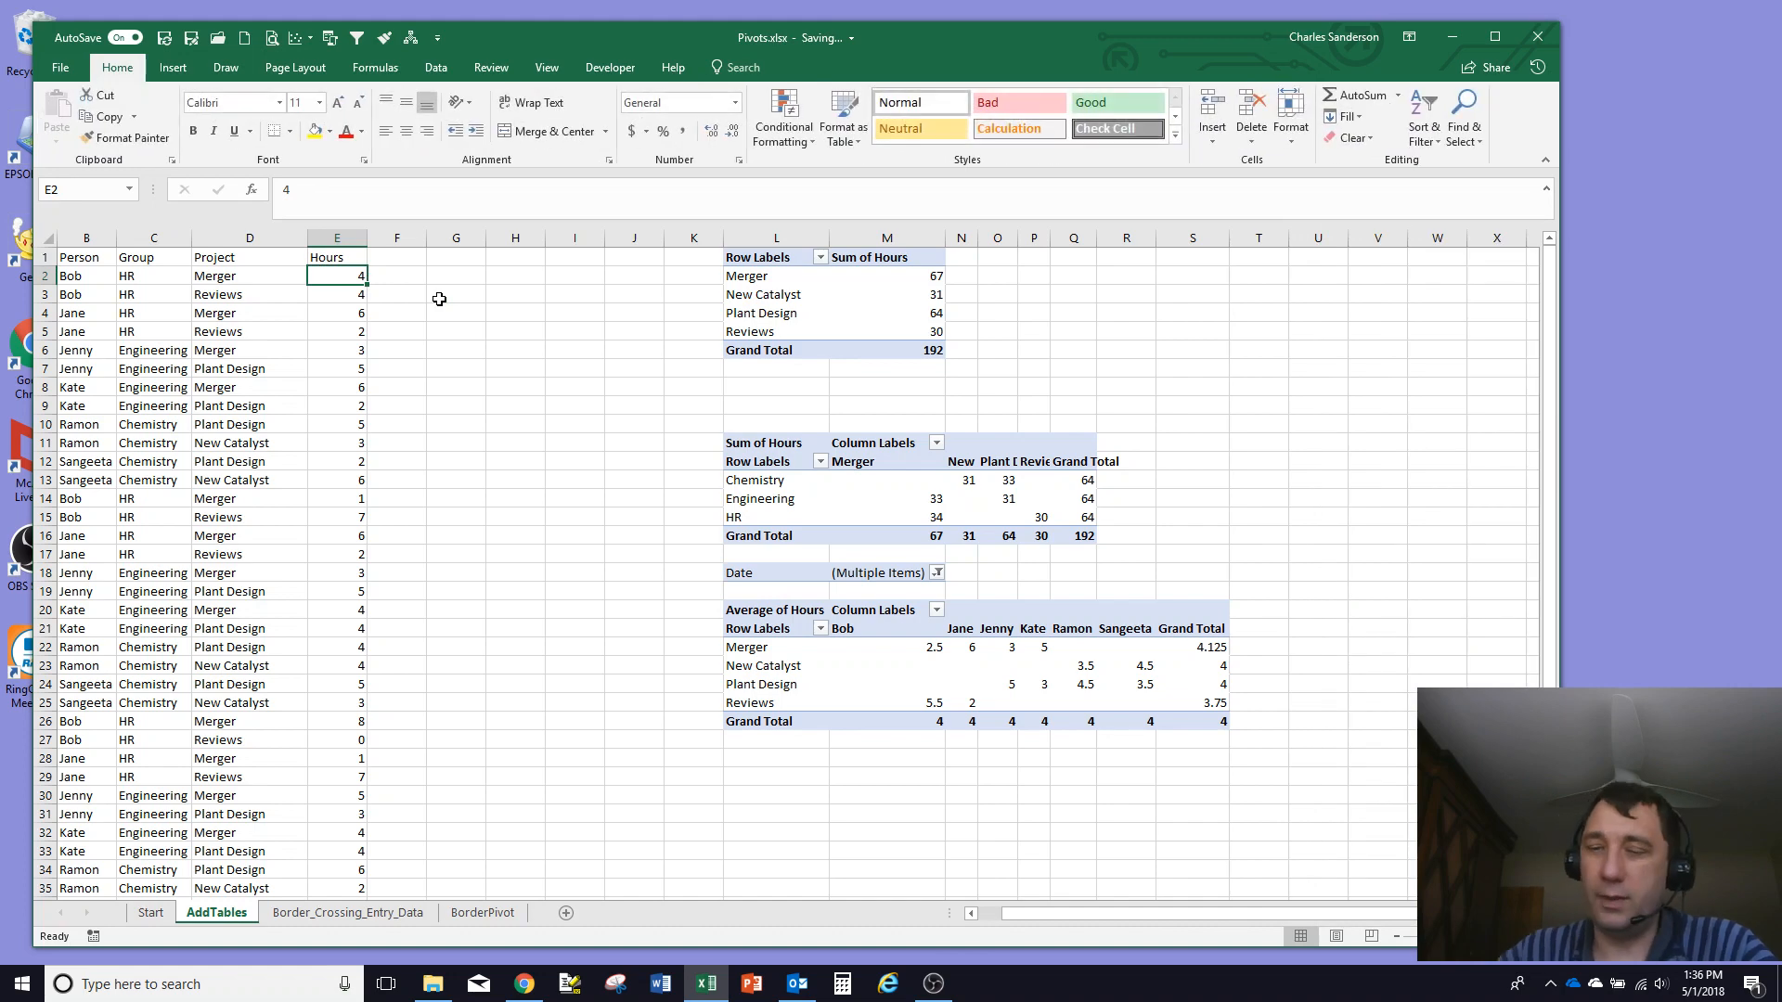
type("8")
key("Return")
type("0")
key("Return")
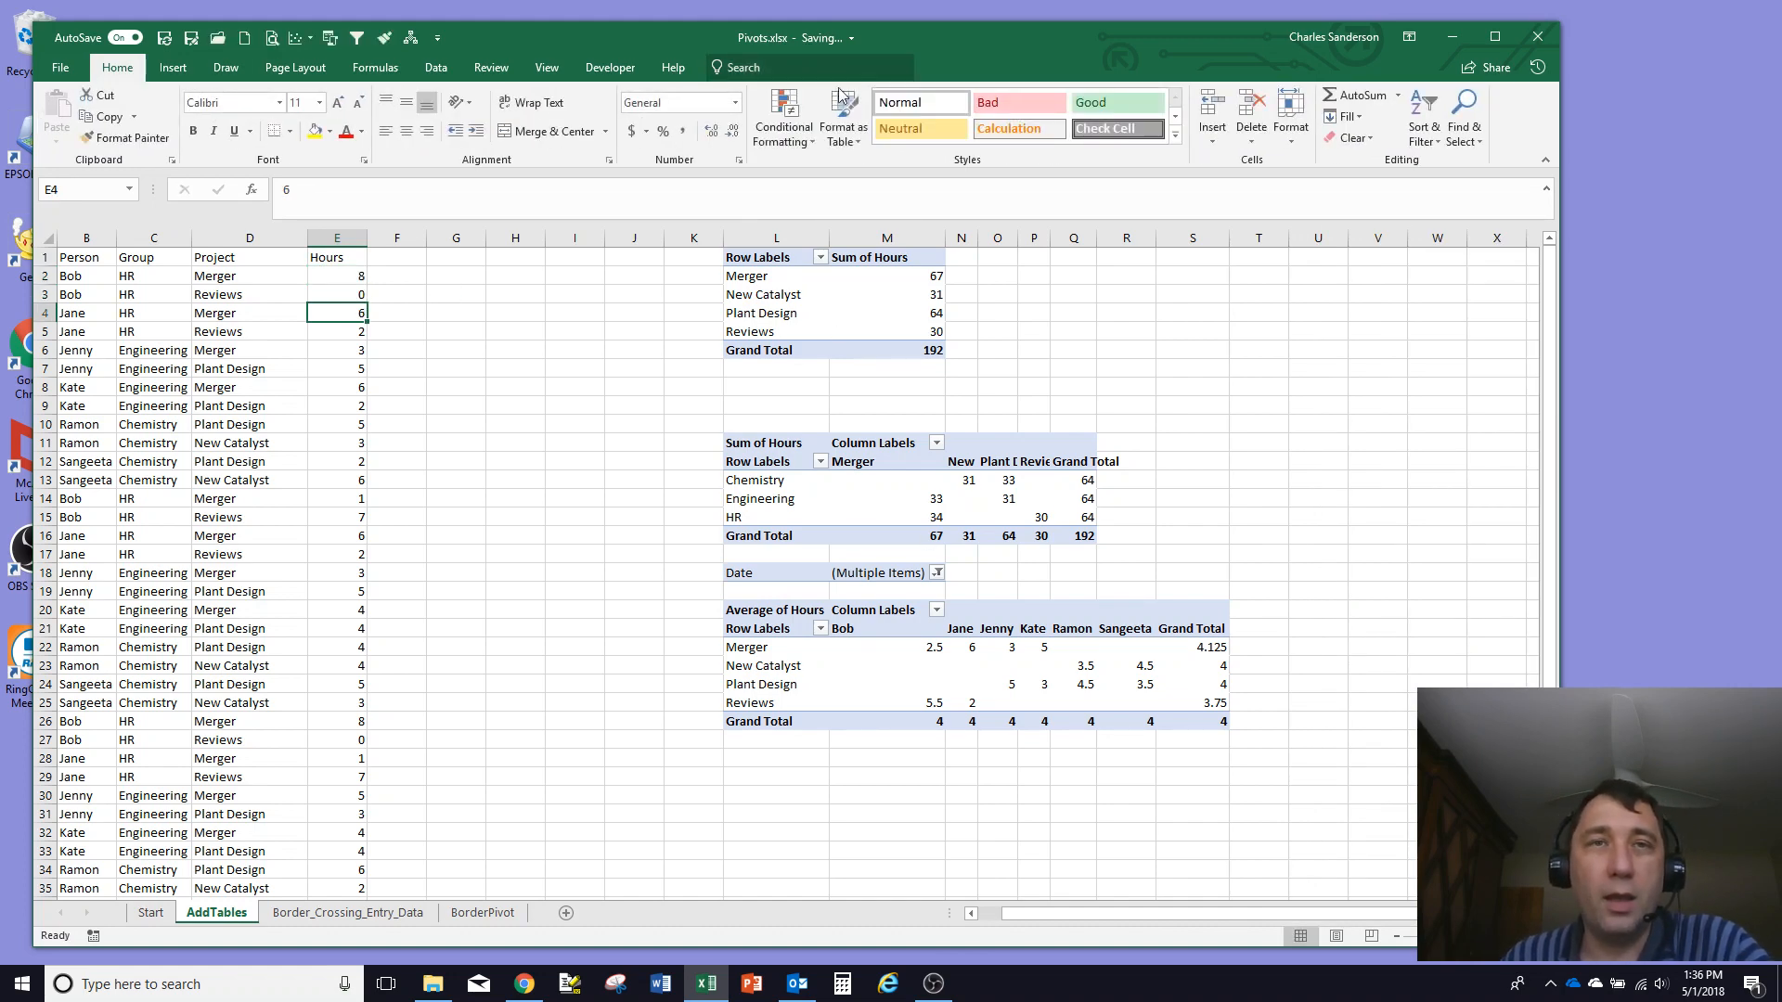
Refresh all PivotTables on the AddTables sheet so they use the edited source hours
left_click(879, 271)
left_click(731, 74)
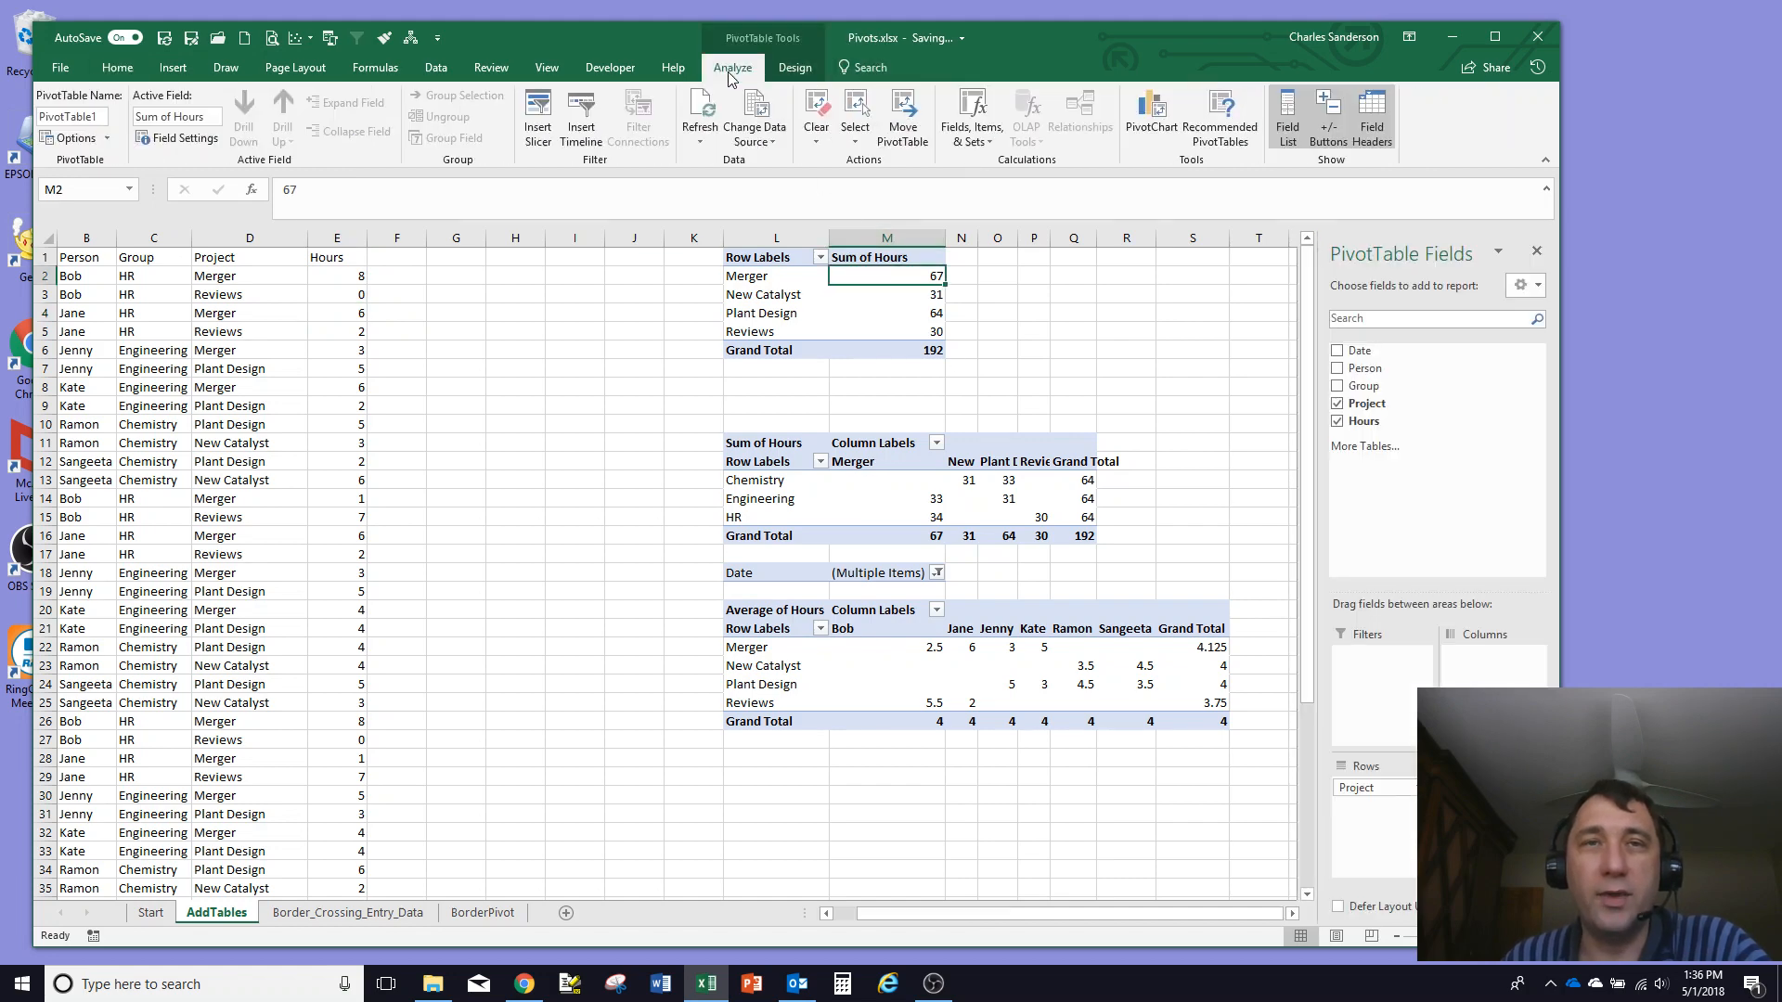
left_click(699, 139)
left_click(768, 193)
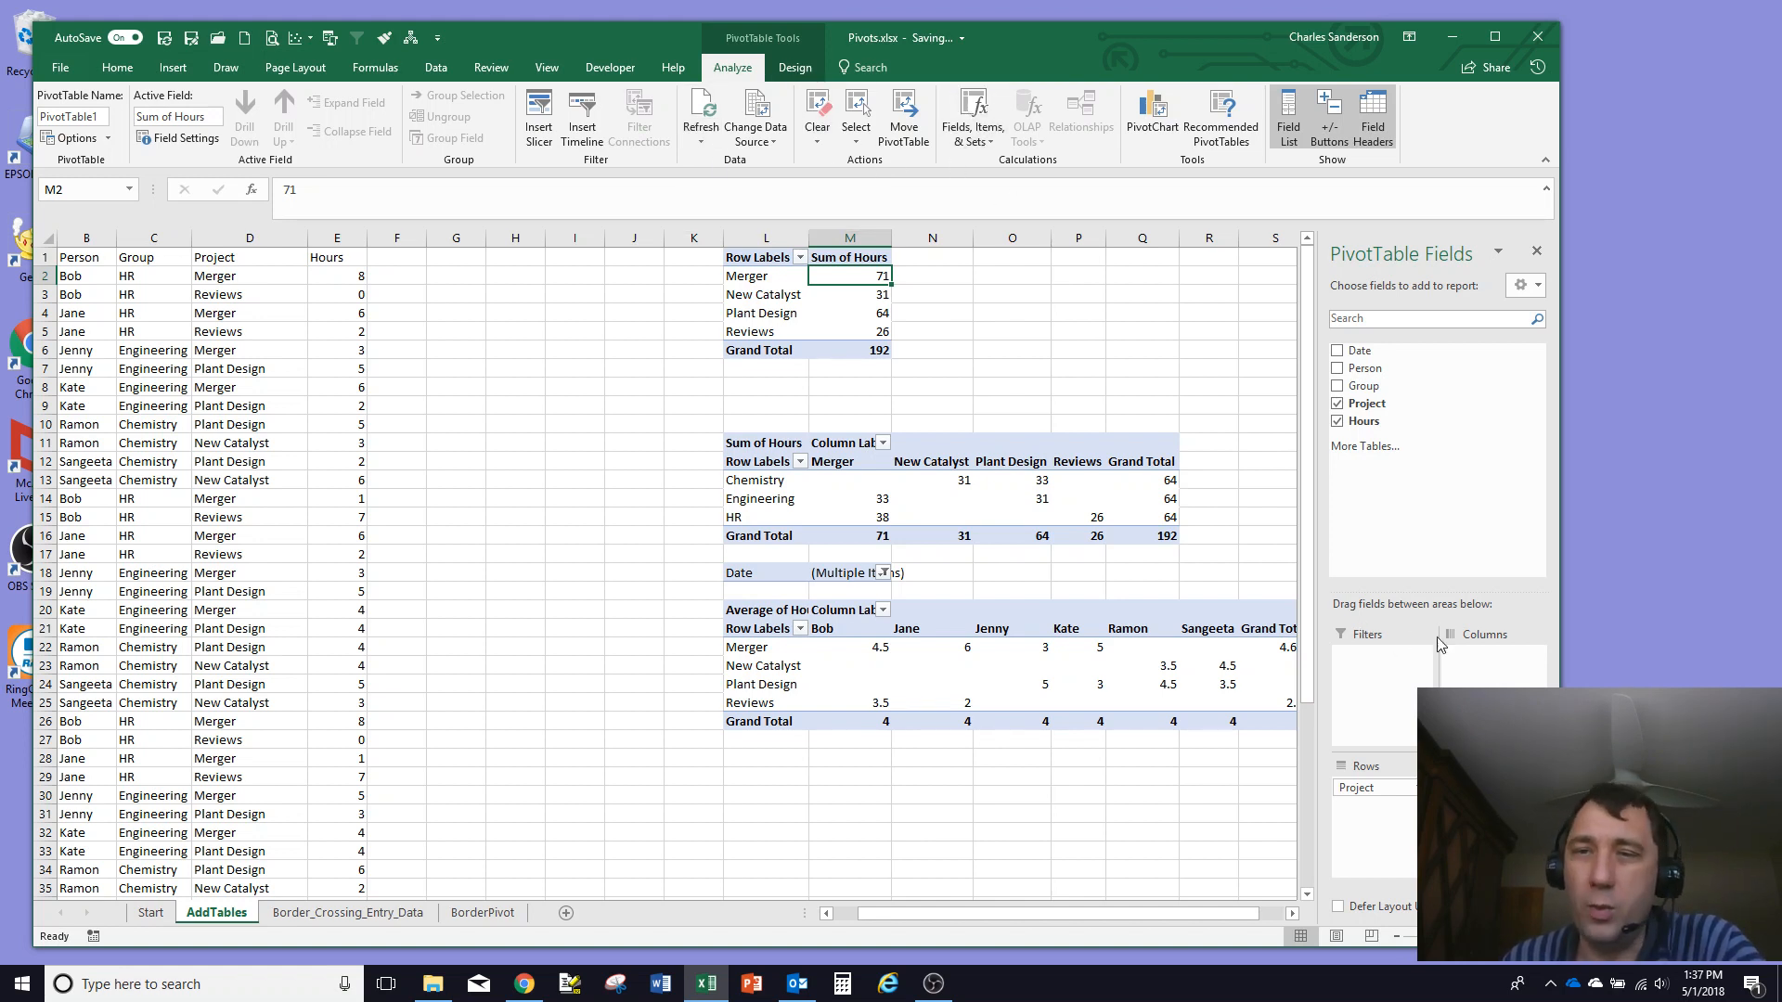
Review the available calculation types in the value field settings of the Average of Hours PivotTable, keeping Average
left_click(951, 650)
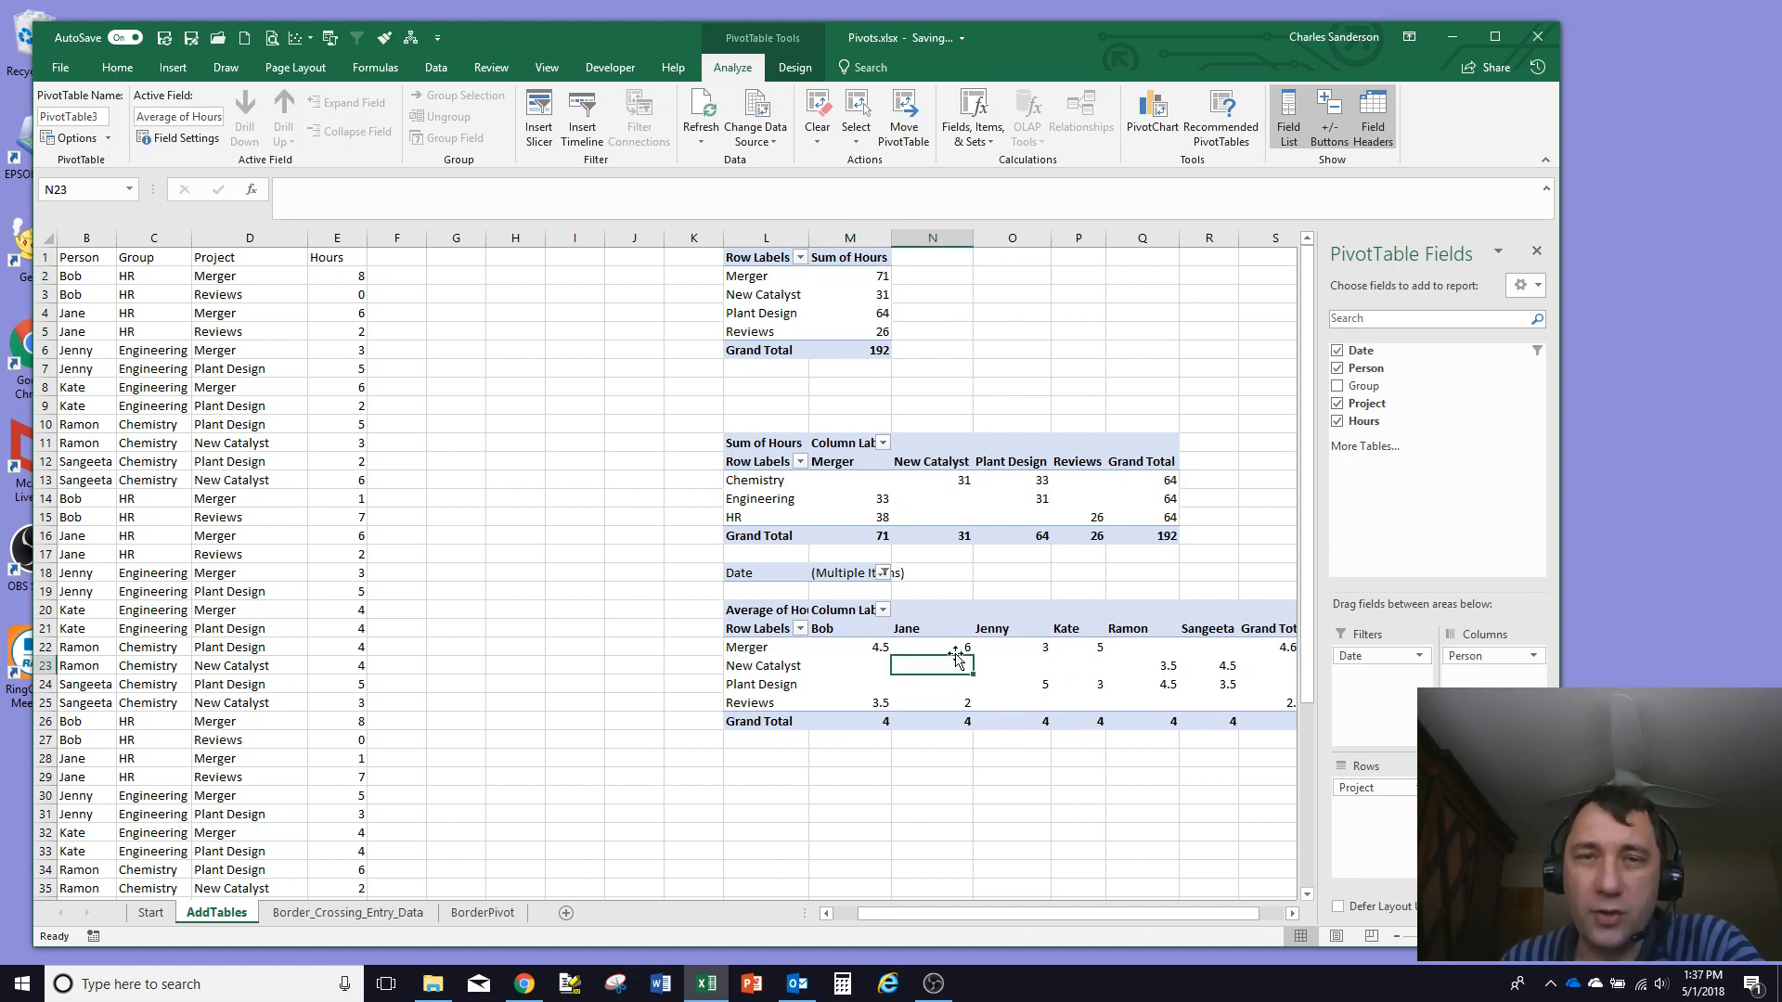
left_click(955, 481)
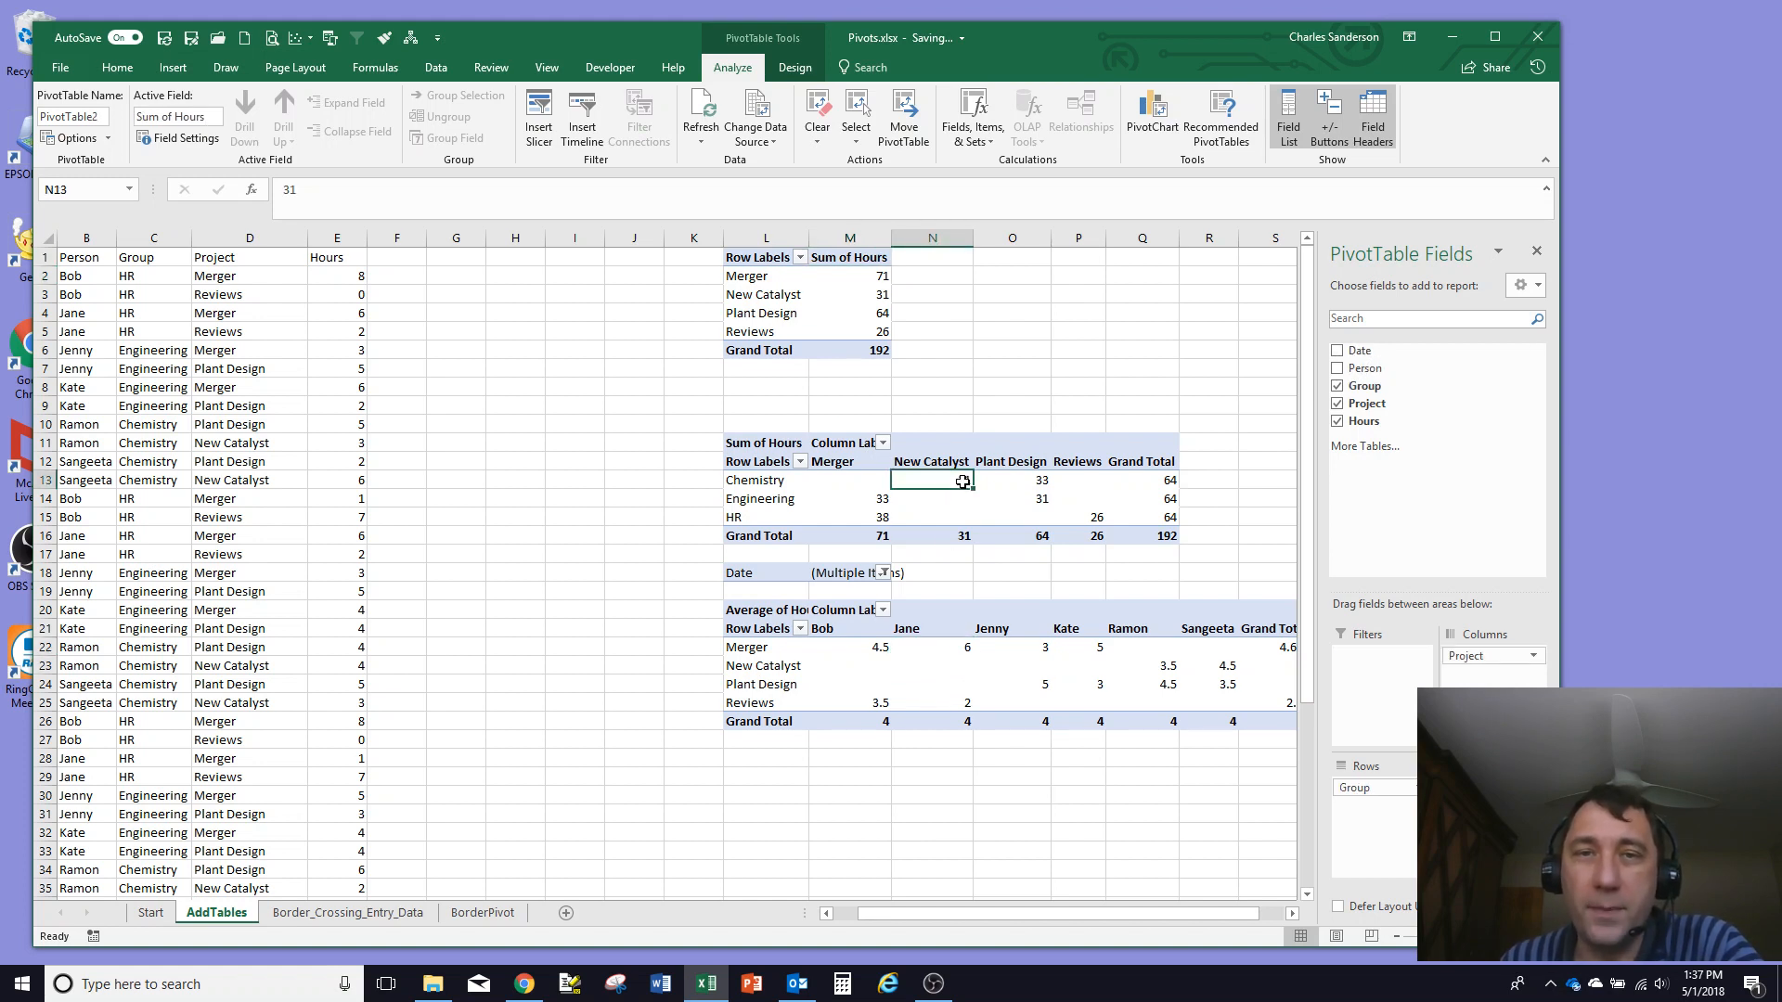
left_click(965, 650)
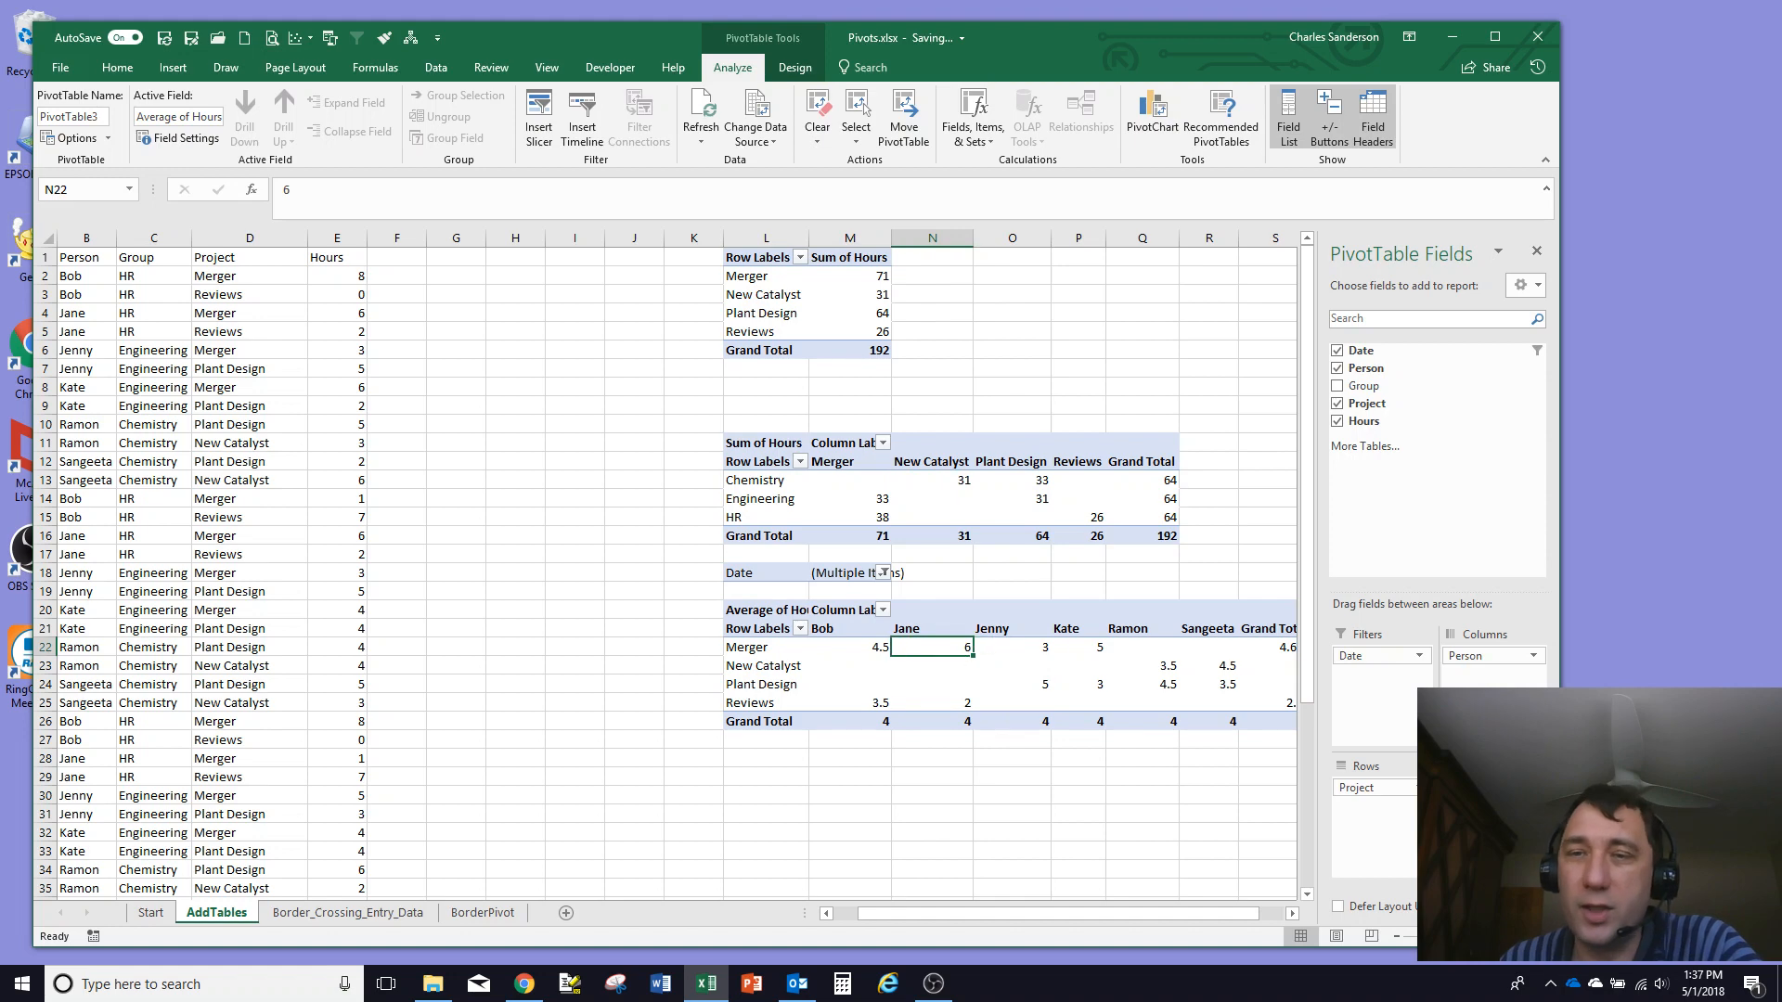
left_click(1533, 656)
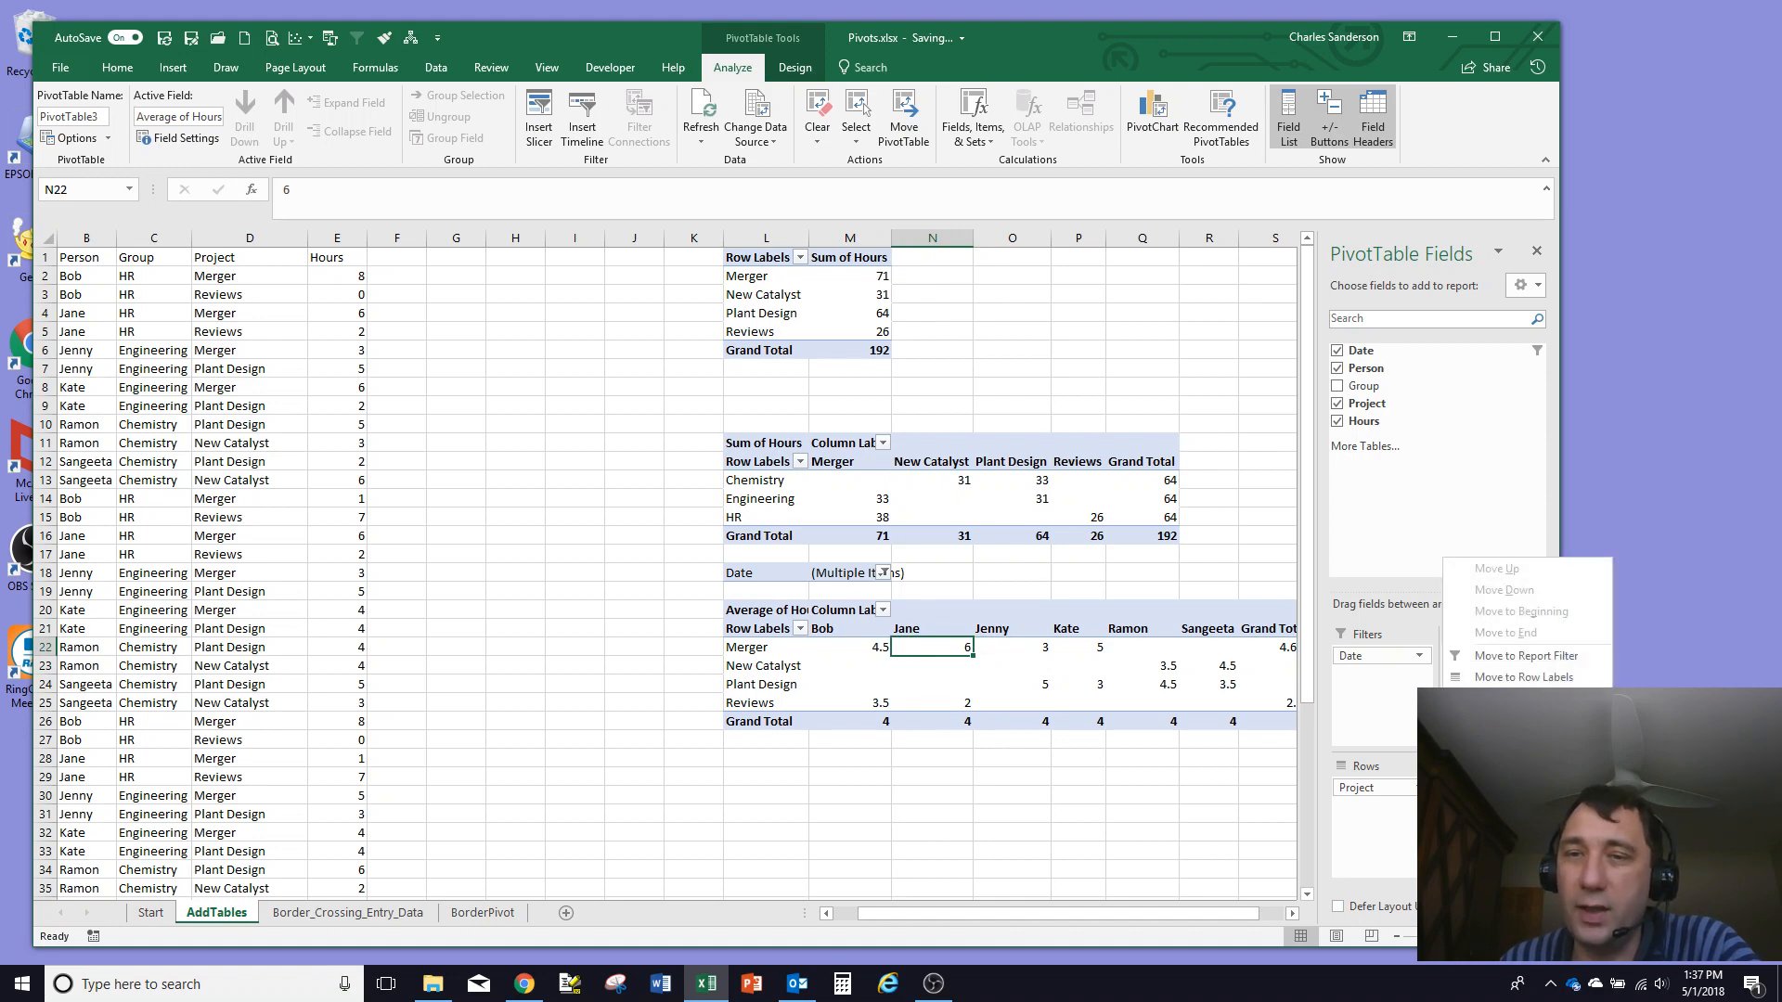
left_click(1524, 767)
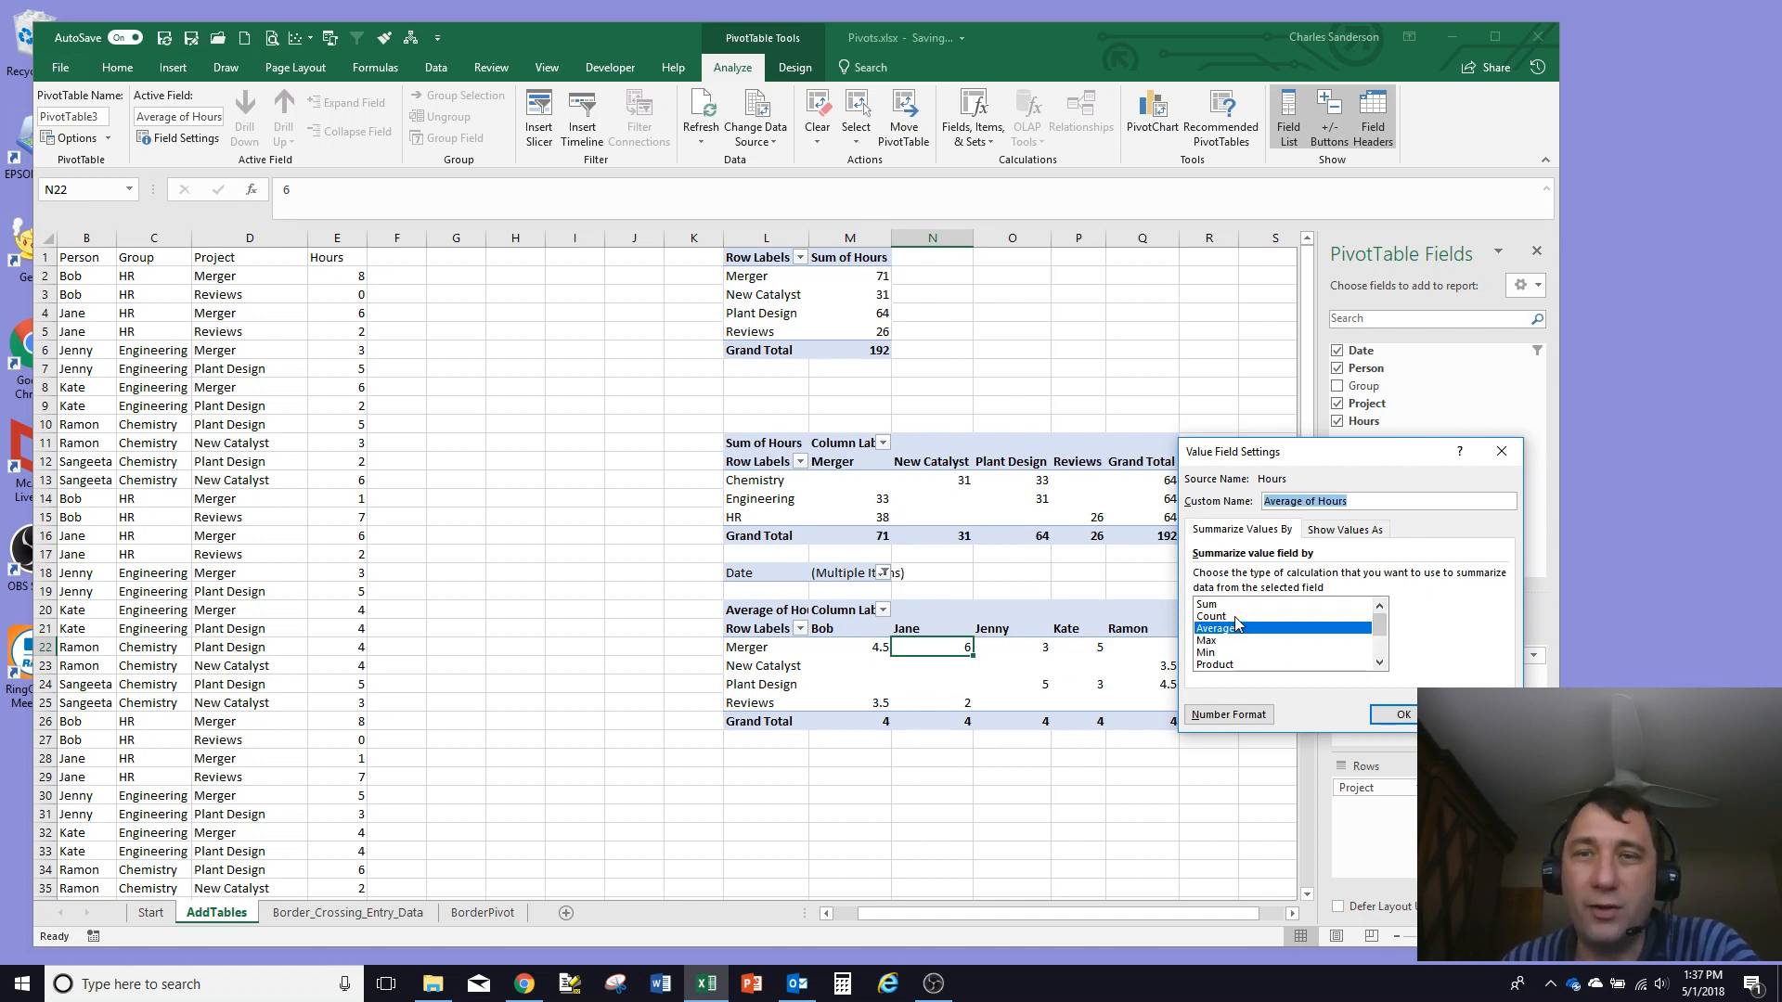
left_click_drag(1381, 628, 1386, 654)
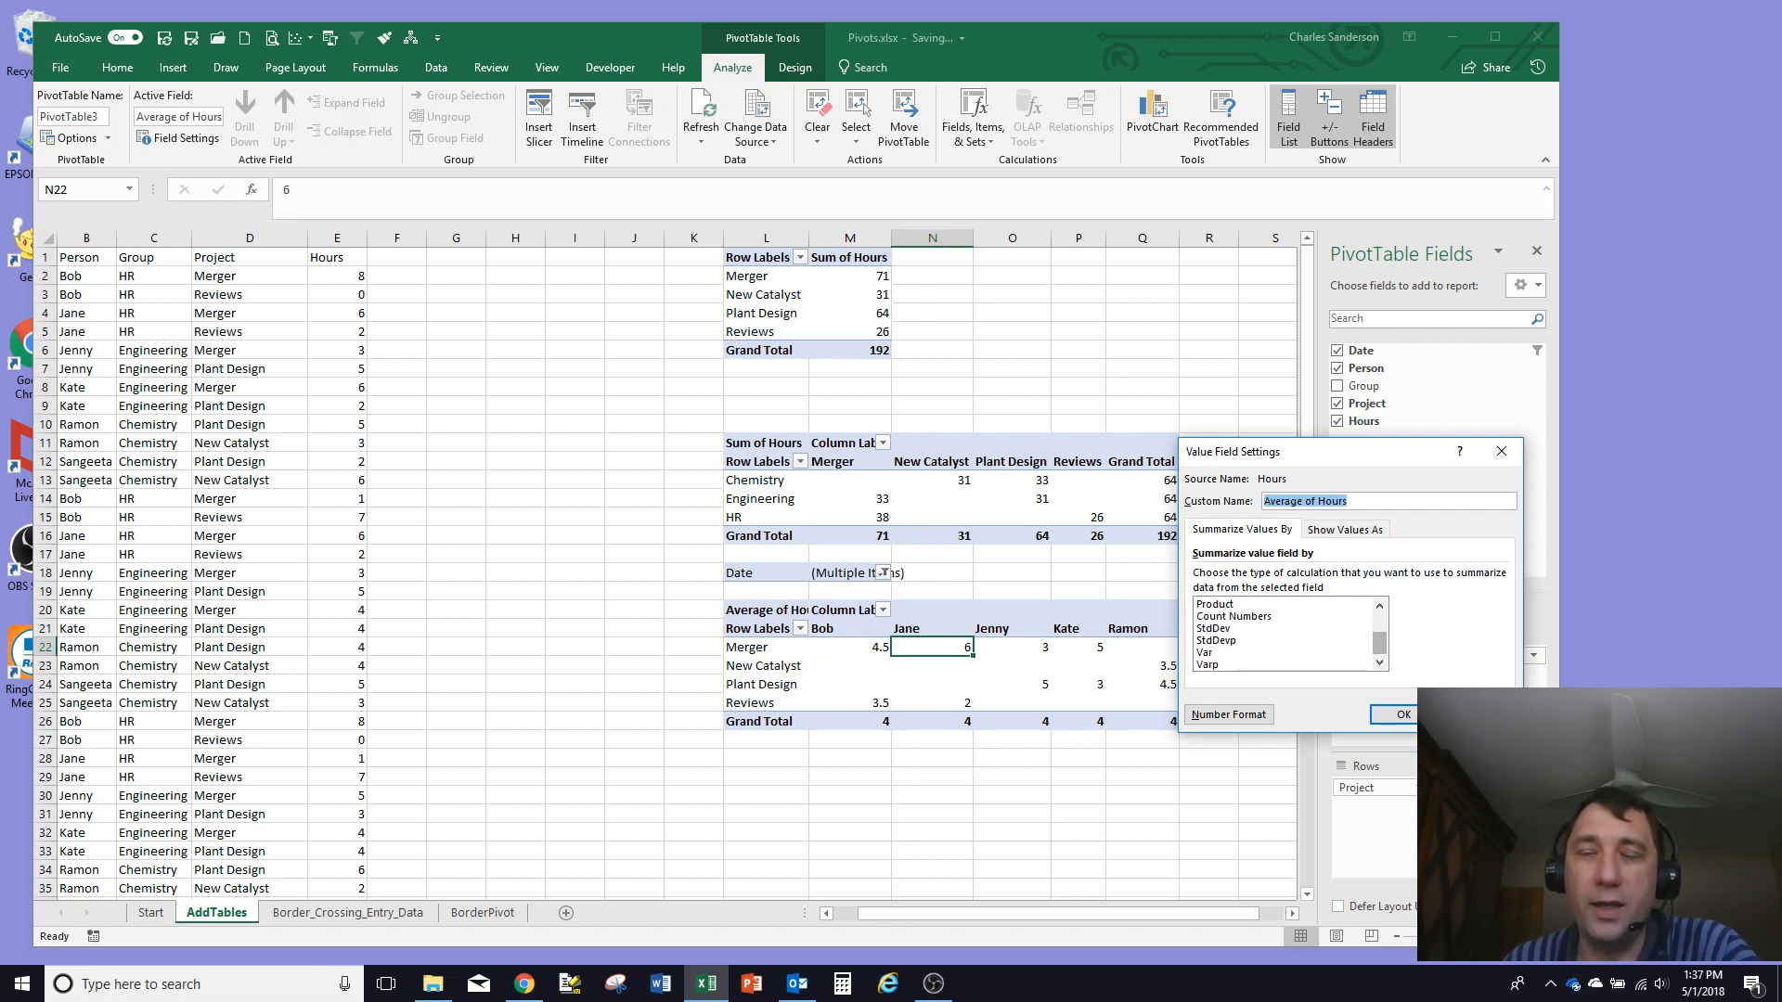
left_click(1392, 715)
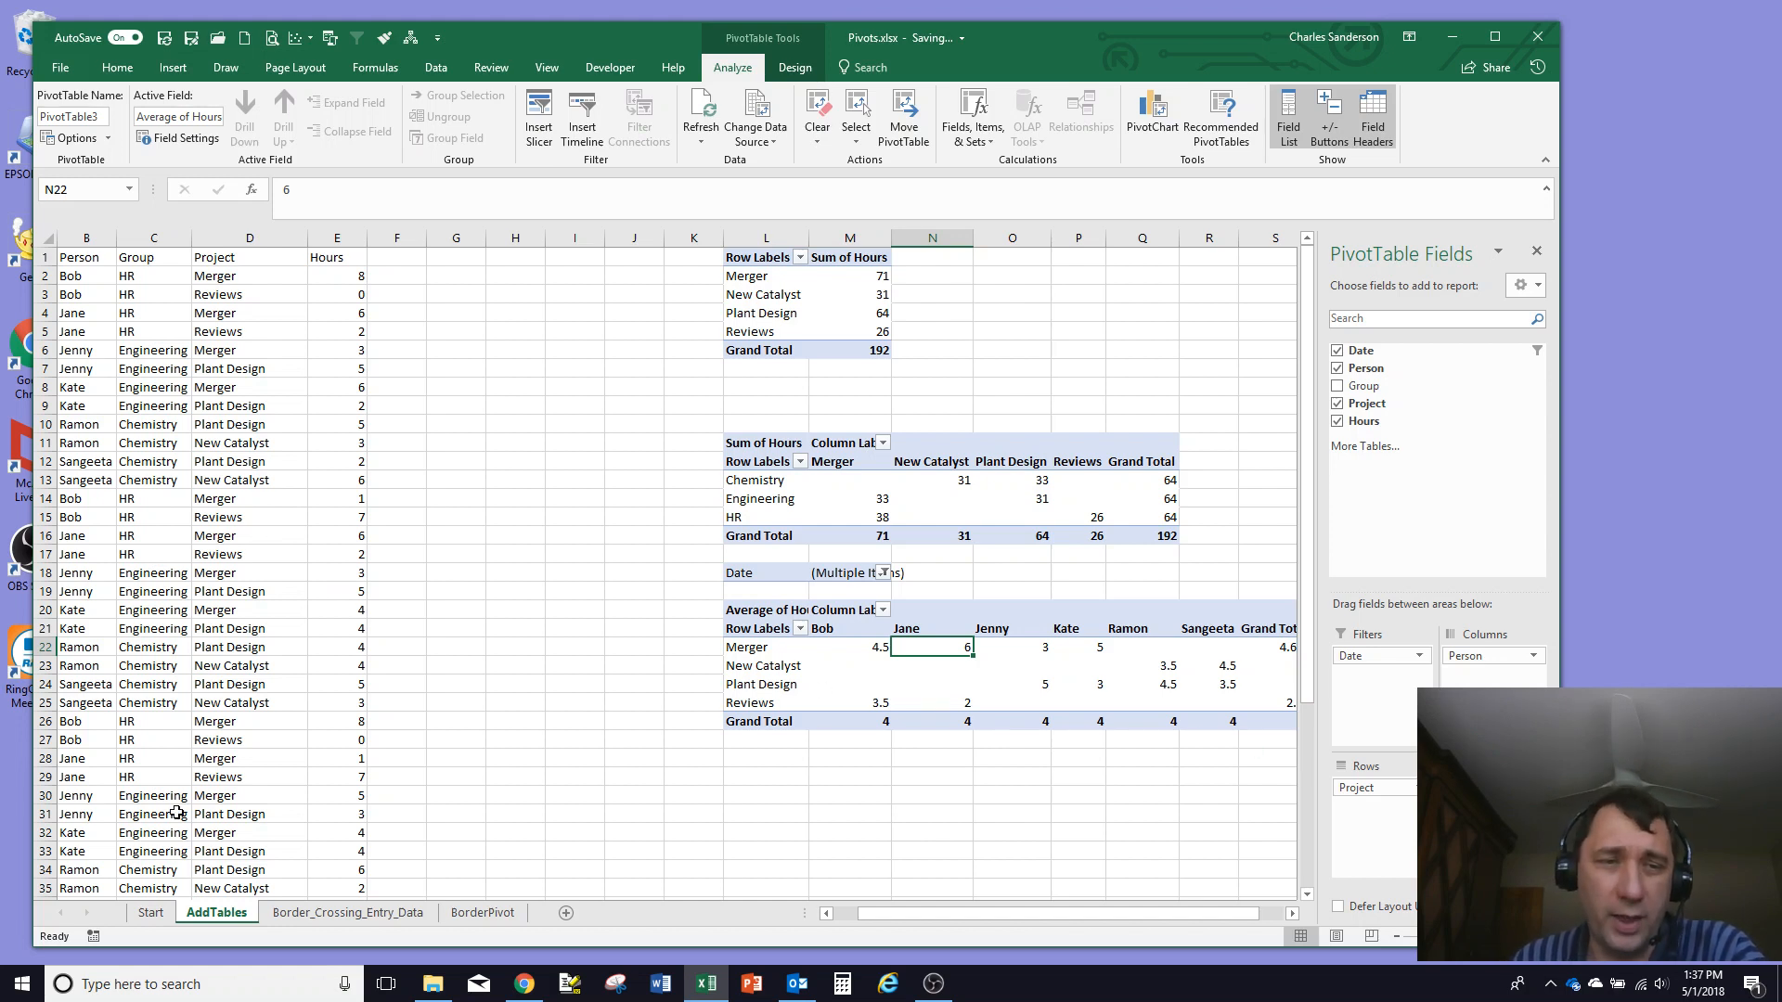
Examine the Border_Crossing_Entry_Data sheet, including its source link and the first and last records
left_click(363, 914)
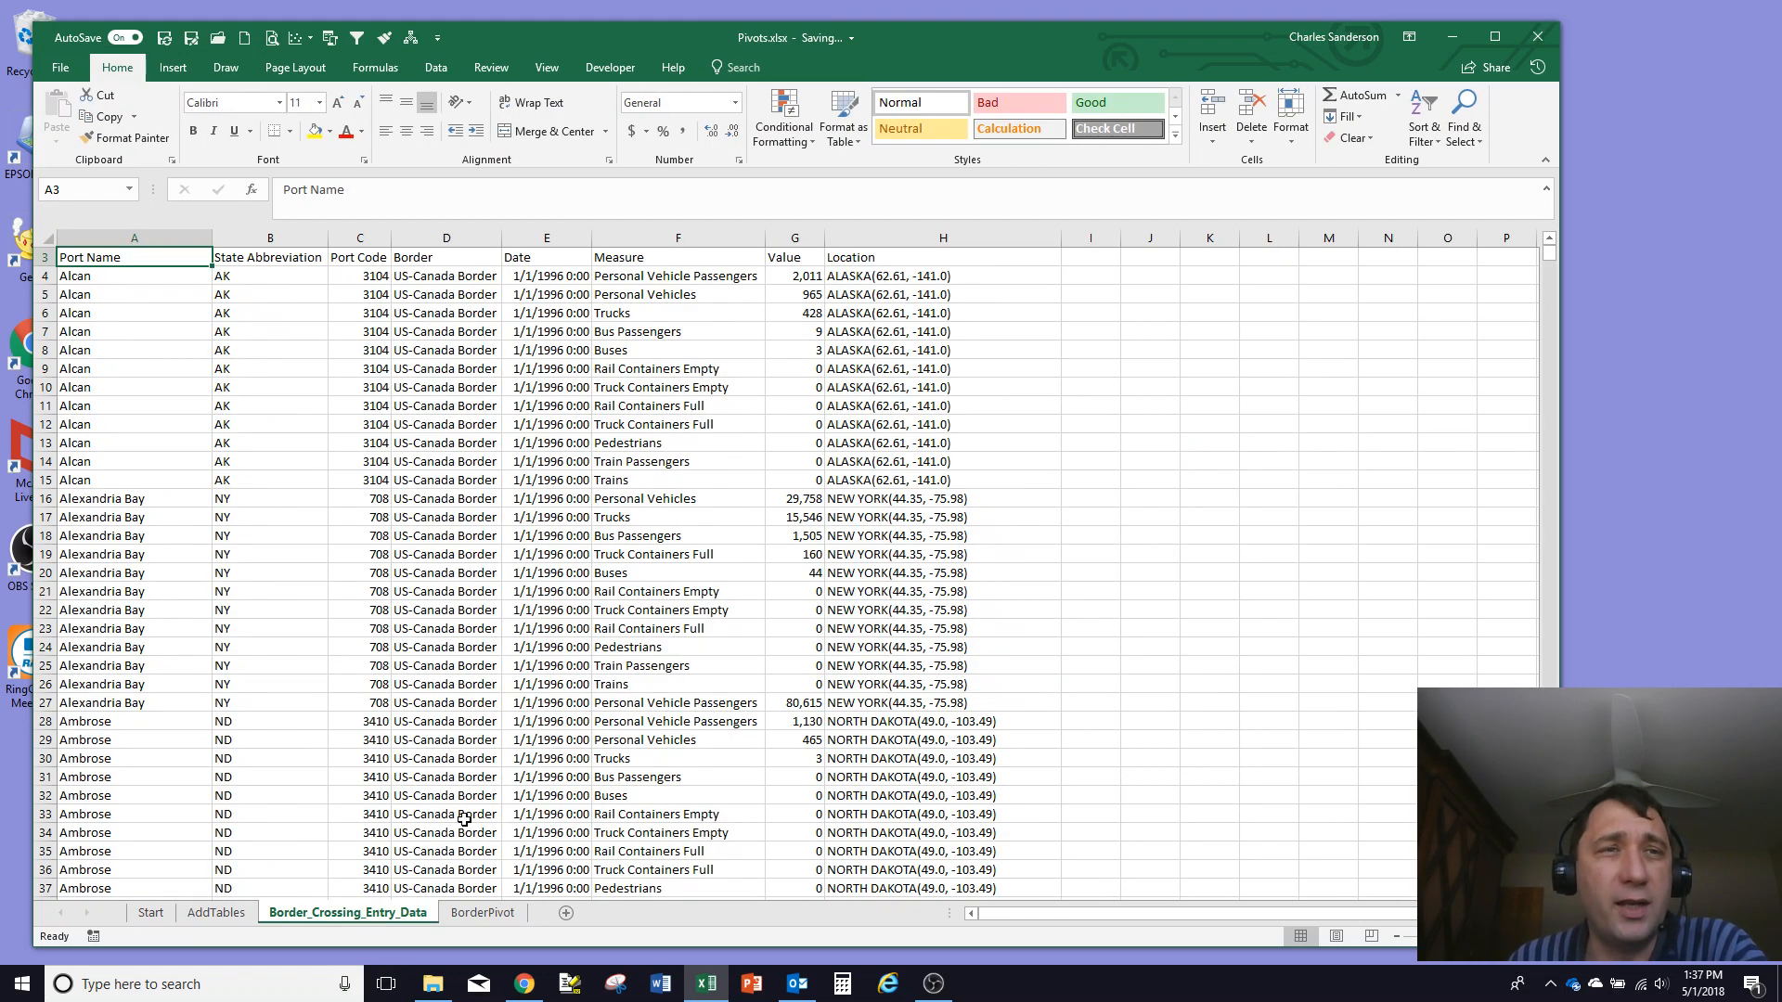
scroll(478, 813, "up", 3)
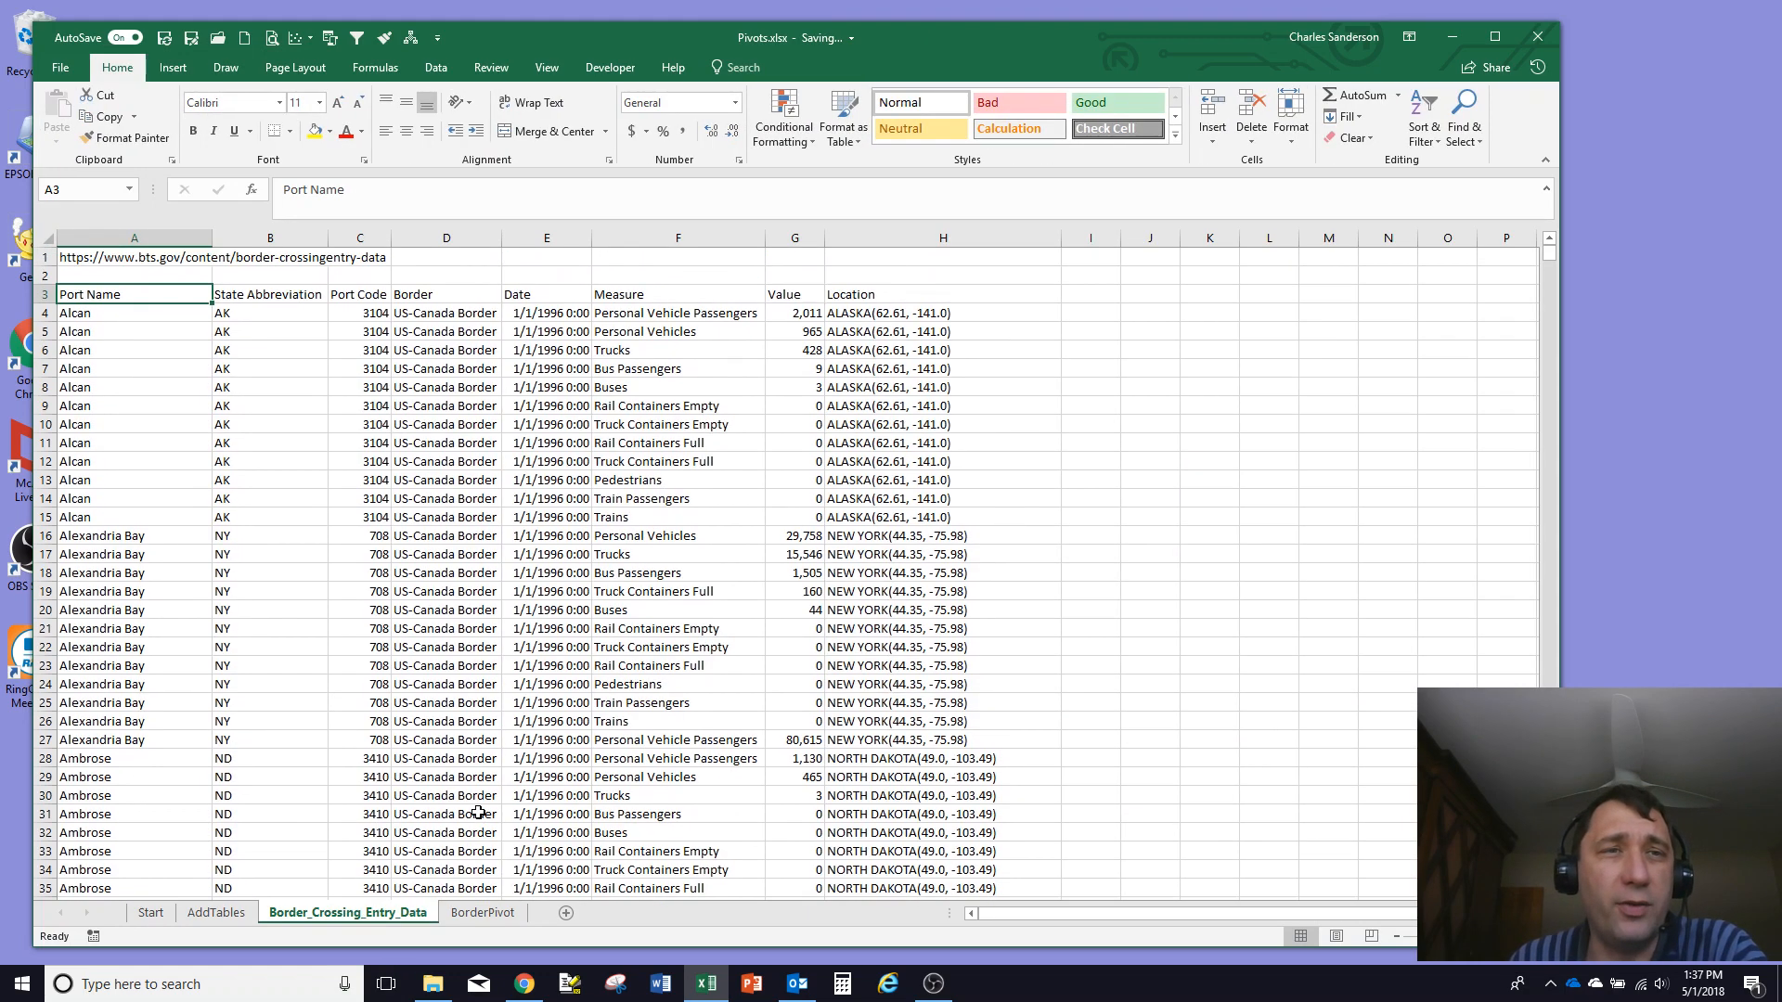
left_click(125, 263)
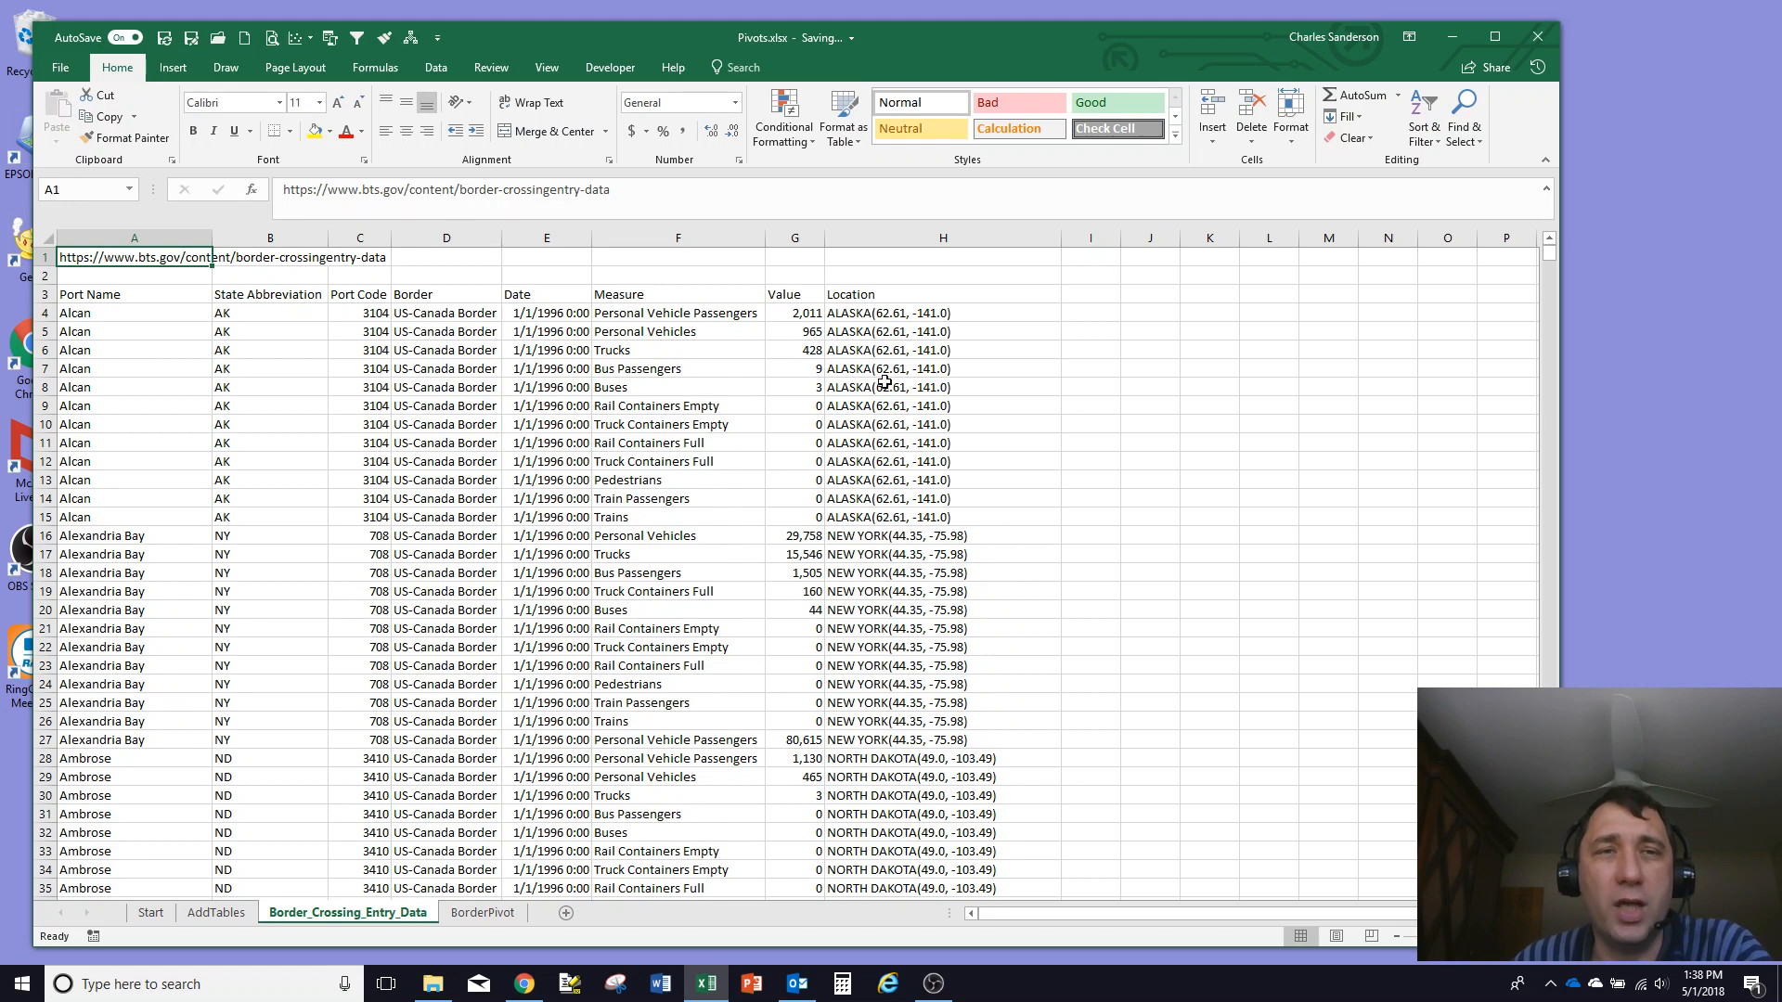
left_click(177, 426)
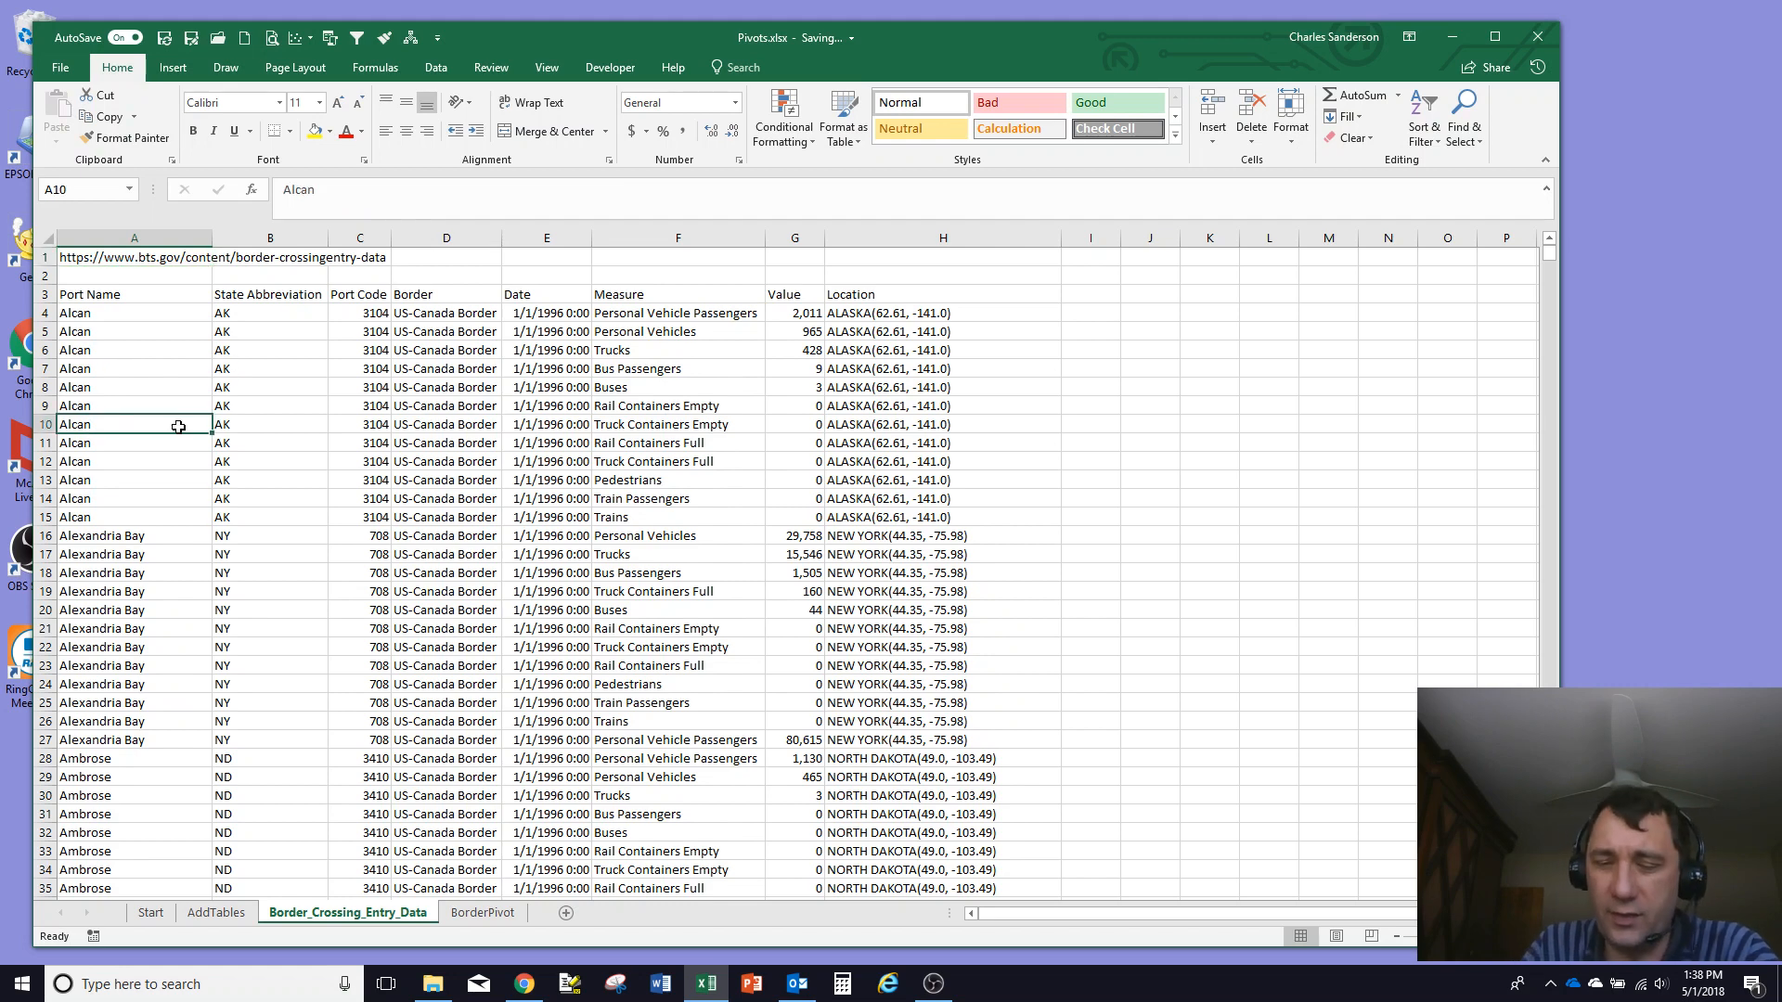
key("ctrl+Down")
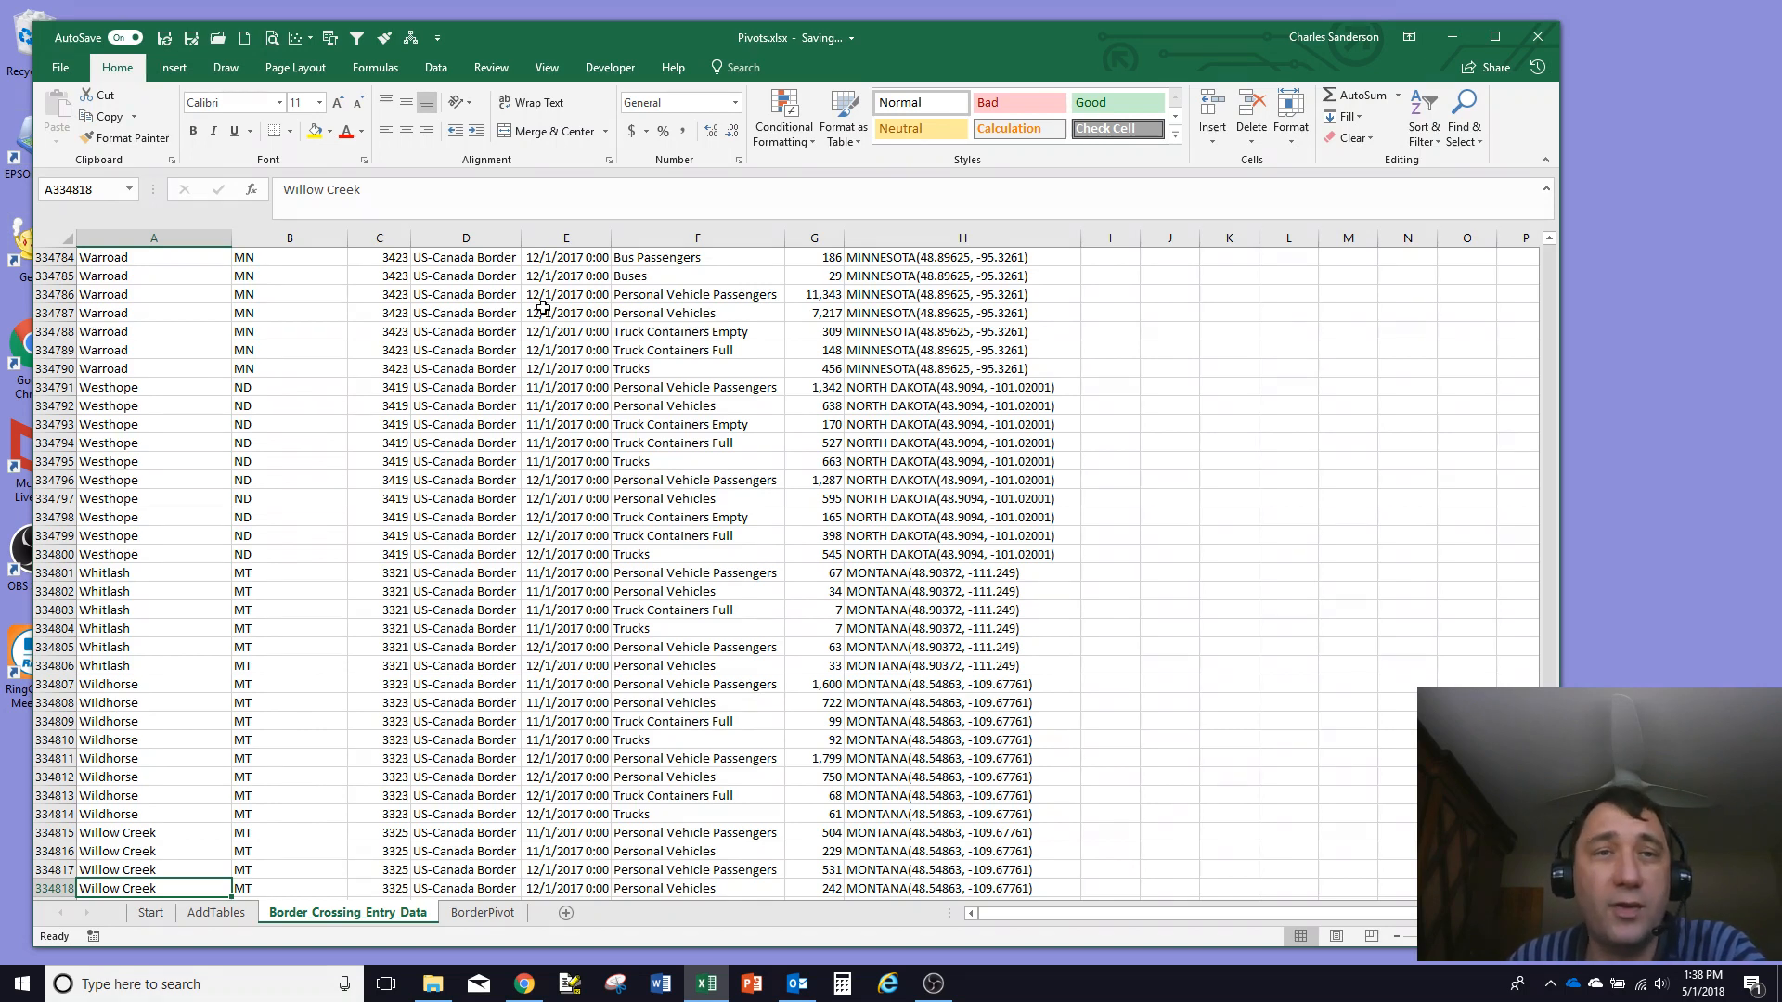
scroll(552, 501, "up", 7)
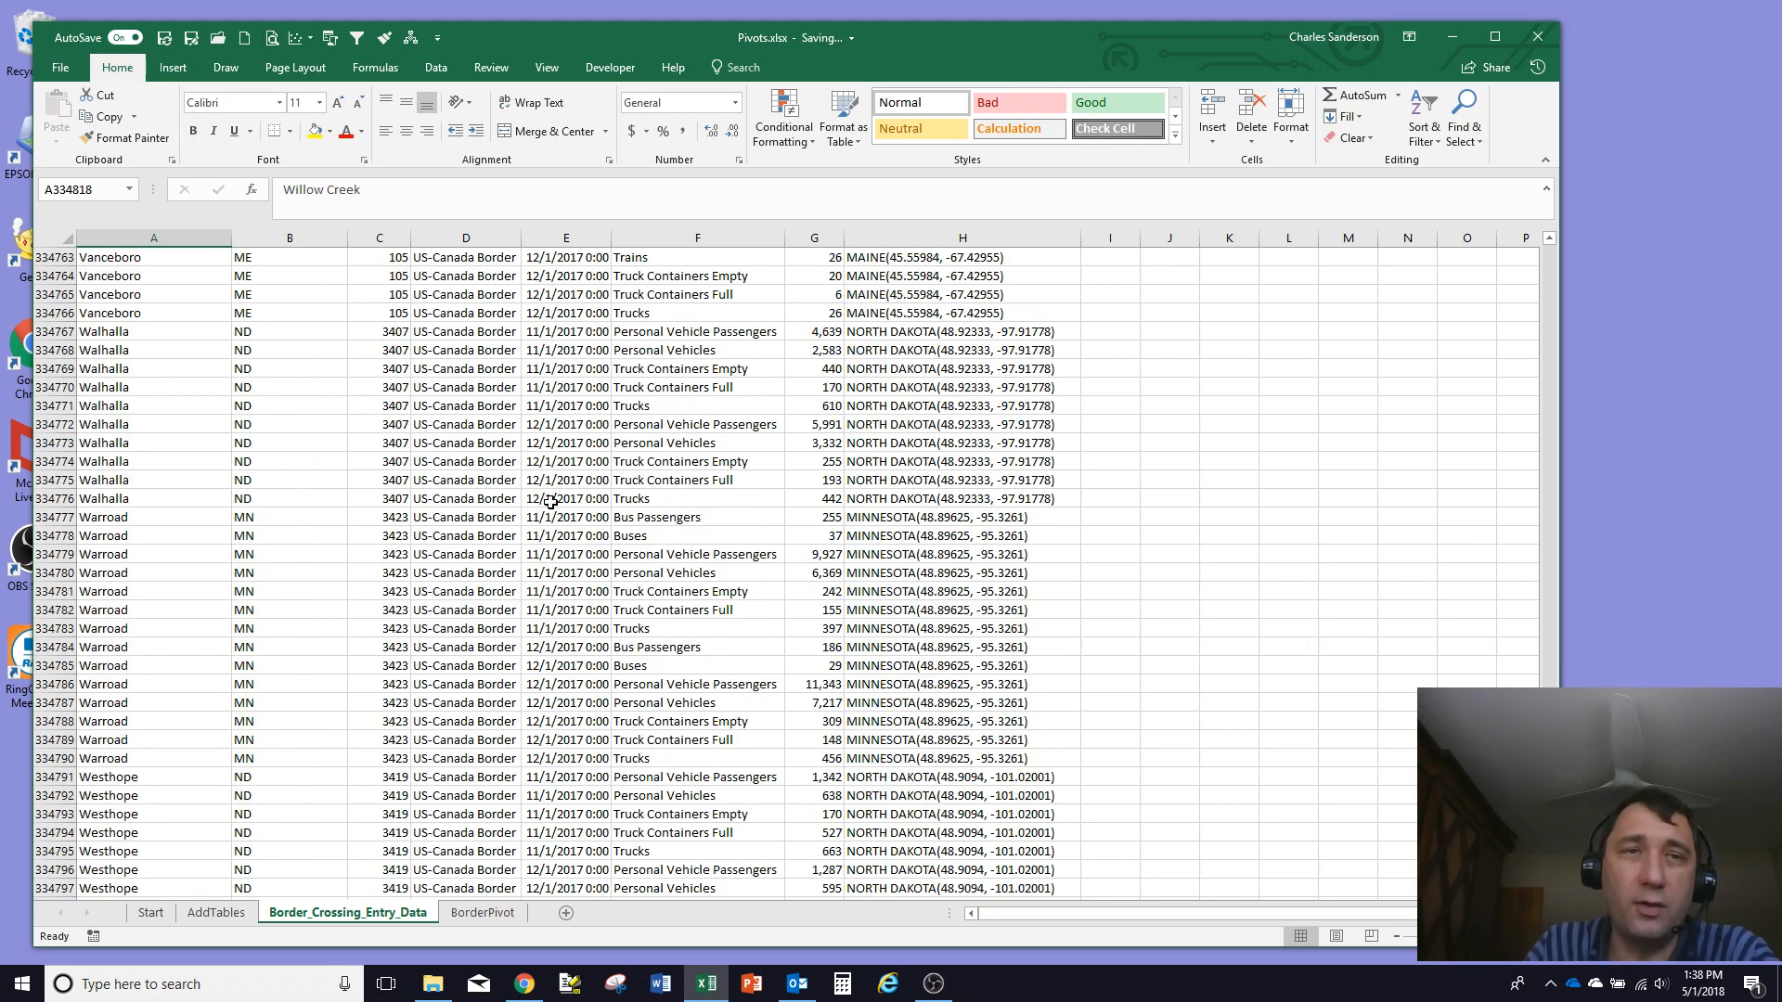
key("ctrl+Up")
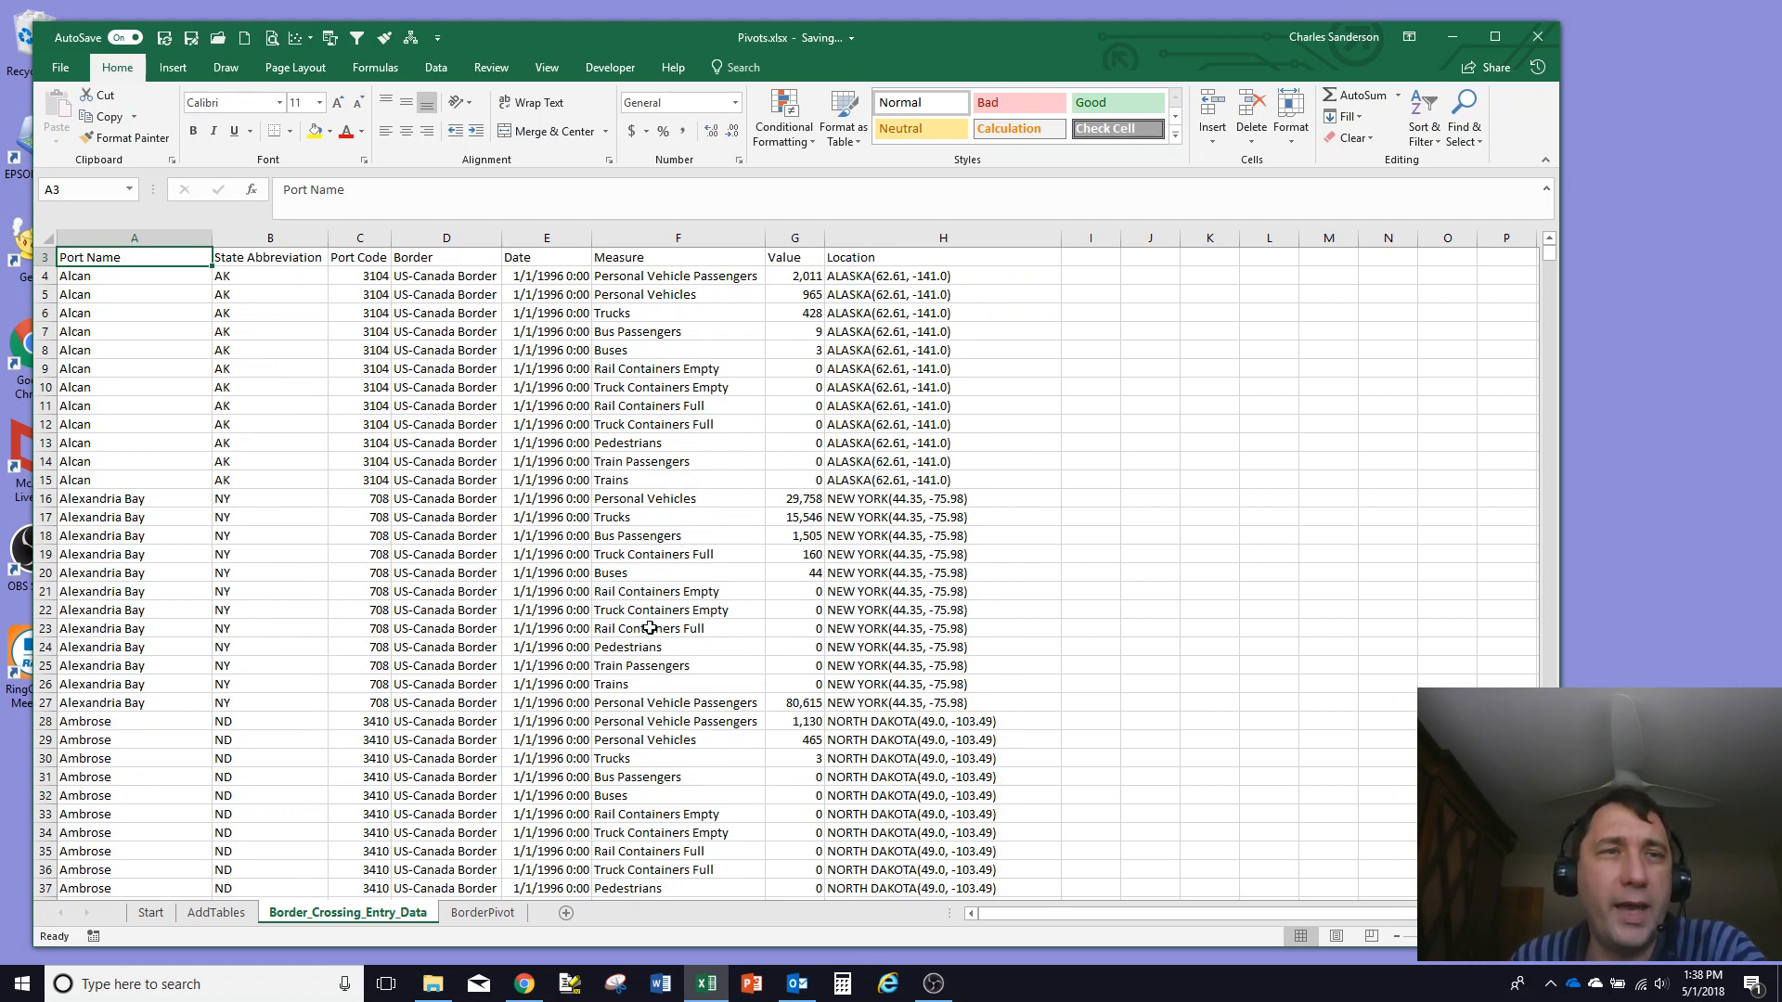
On the BorderPivot sheet, inspect the PivotTable's field layout and the available State Abbreviation and Measure filter choices
left_click(485, 915)
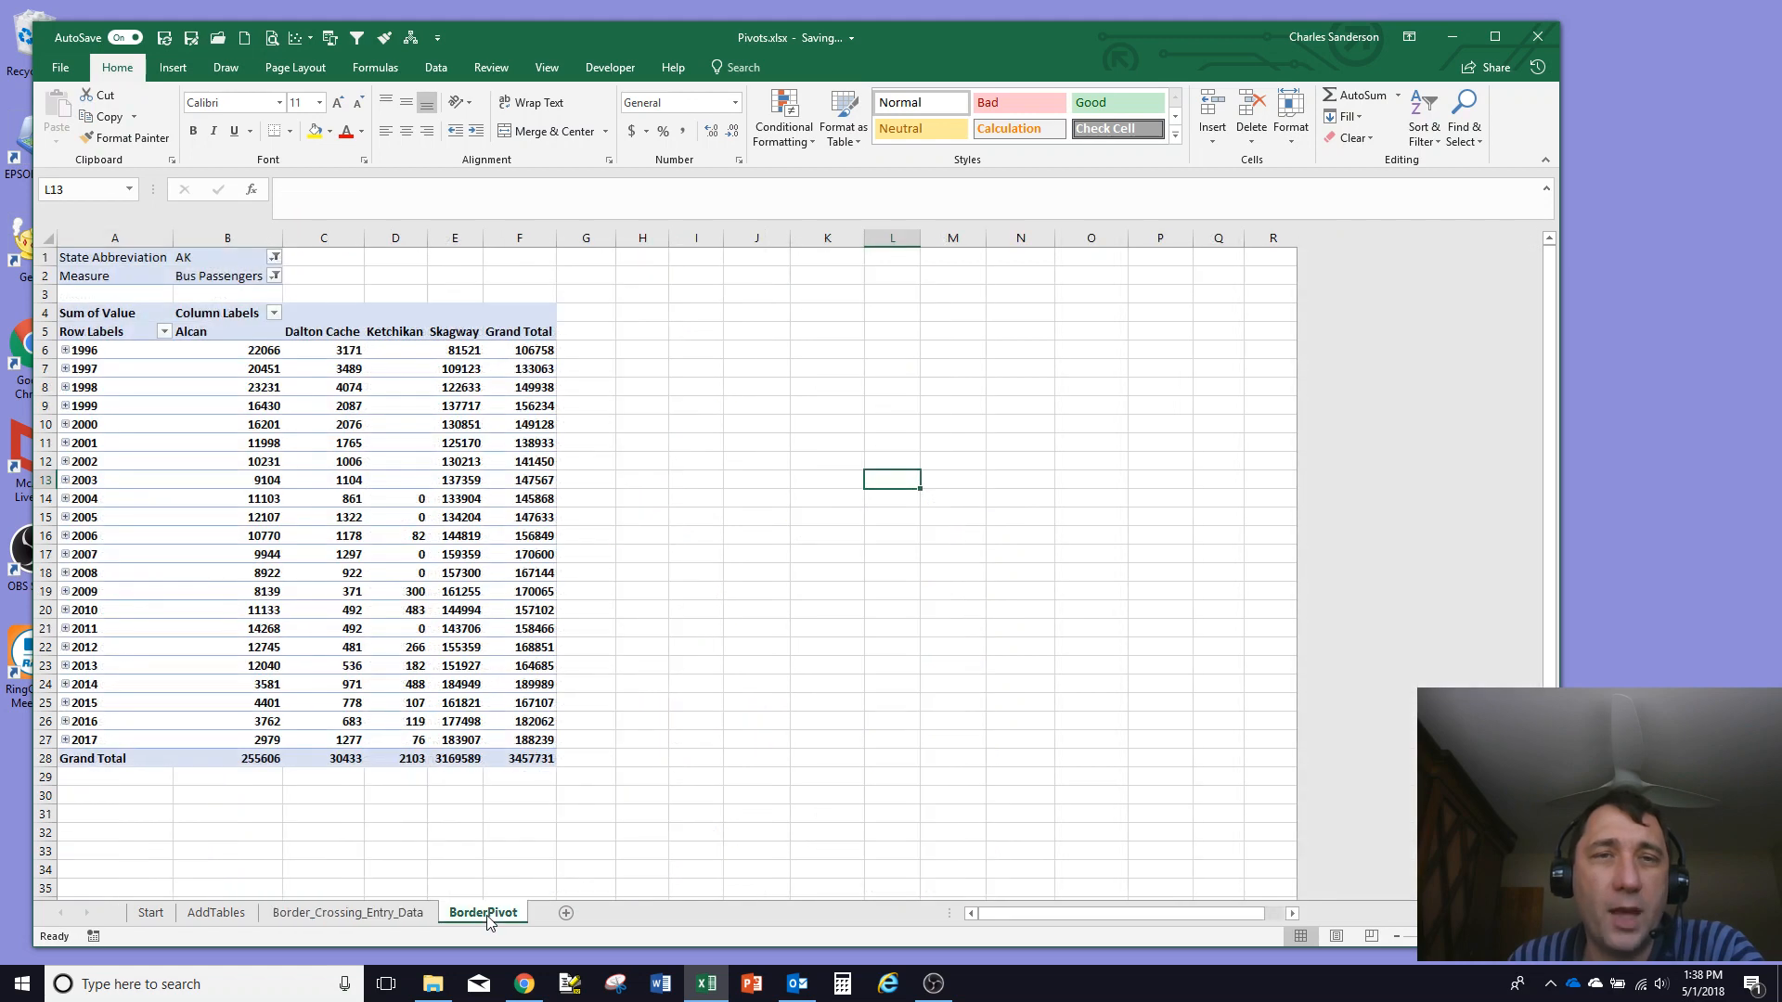
left_click(395, 314)
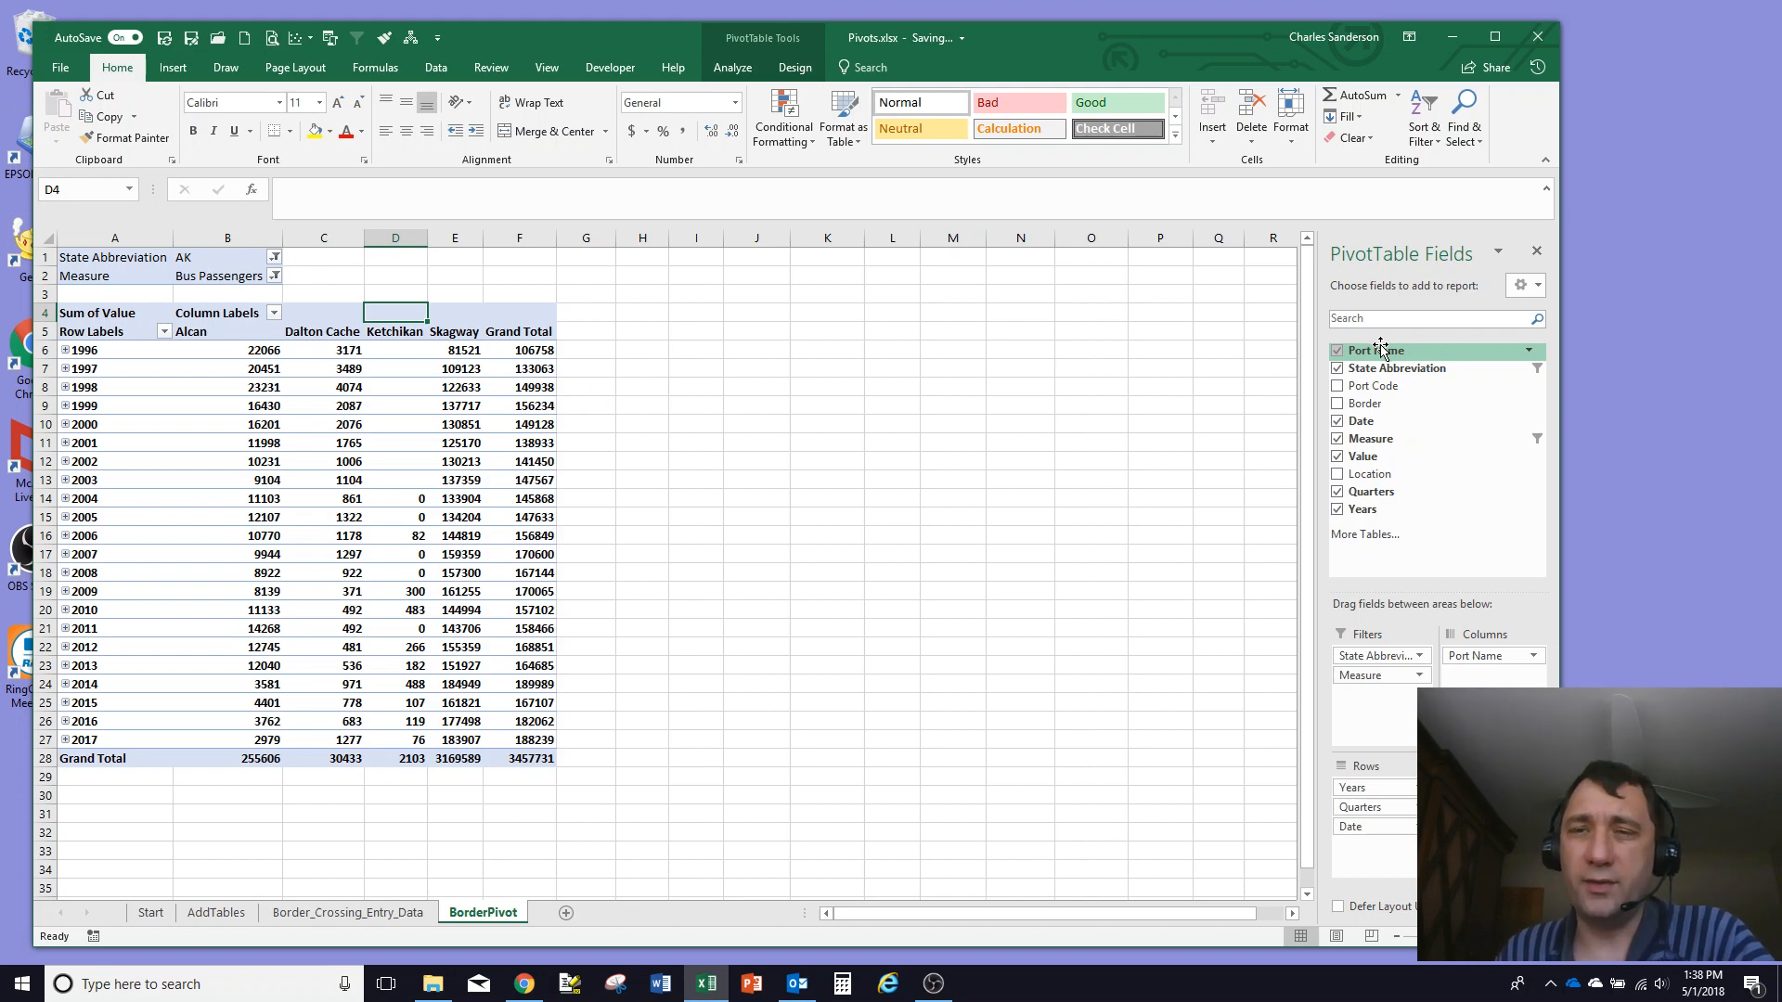
left_click(275, 257)
left_click(275, 257)
left_click(275, 276)
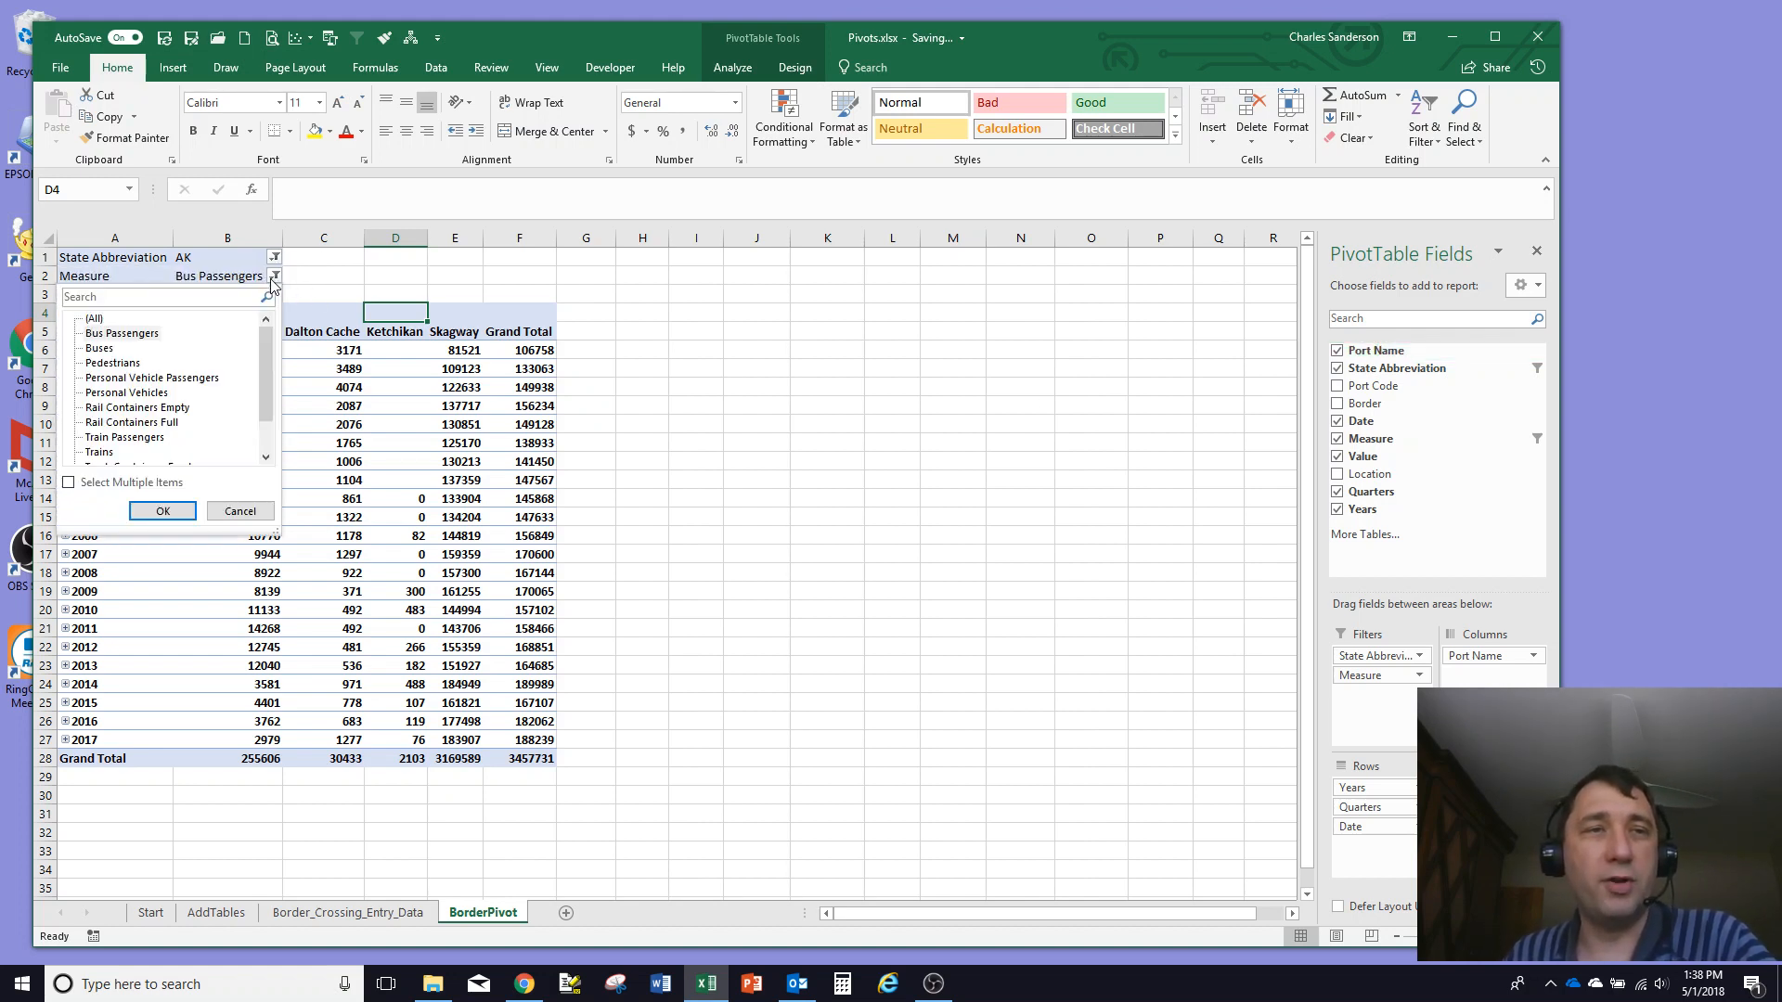
left_click(275, 276)
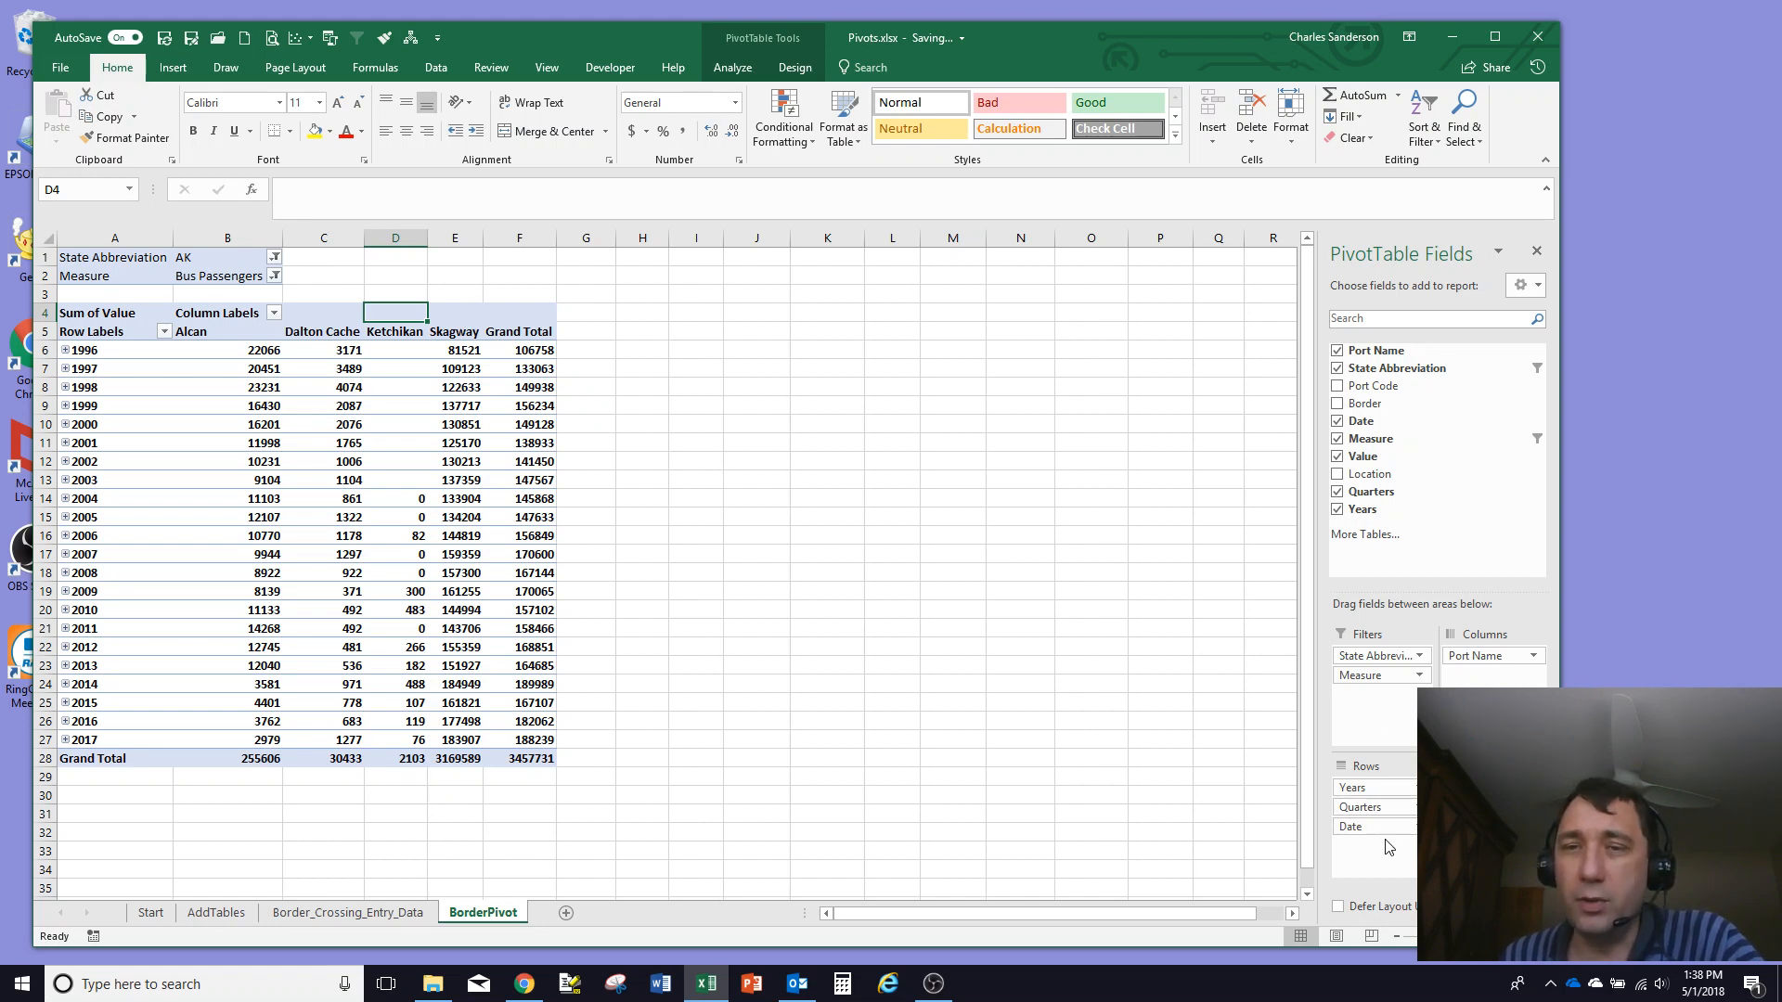
Expand 1996 in the border PivotTable, collapse its Qtr1, and expand its Qtr4 down to months
left_click(65, 351)
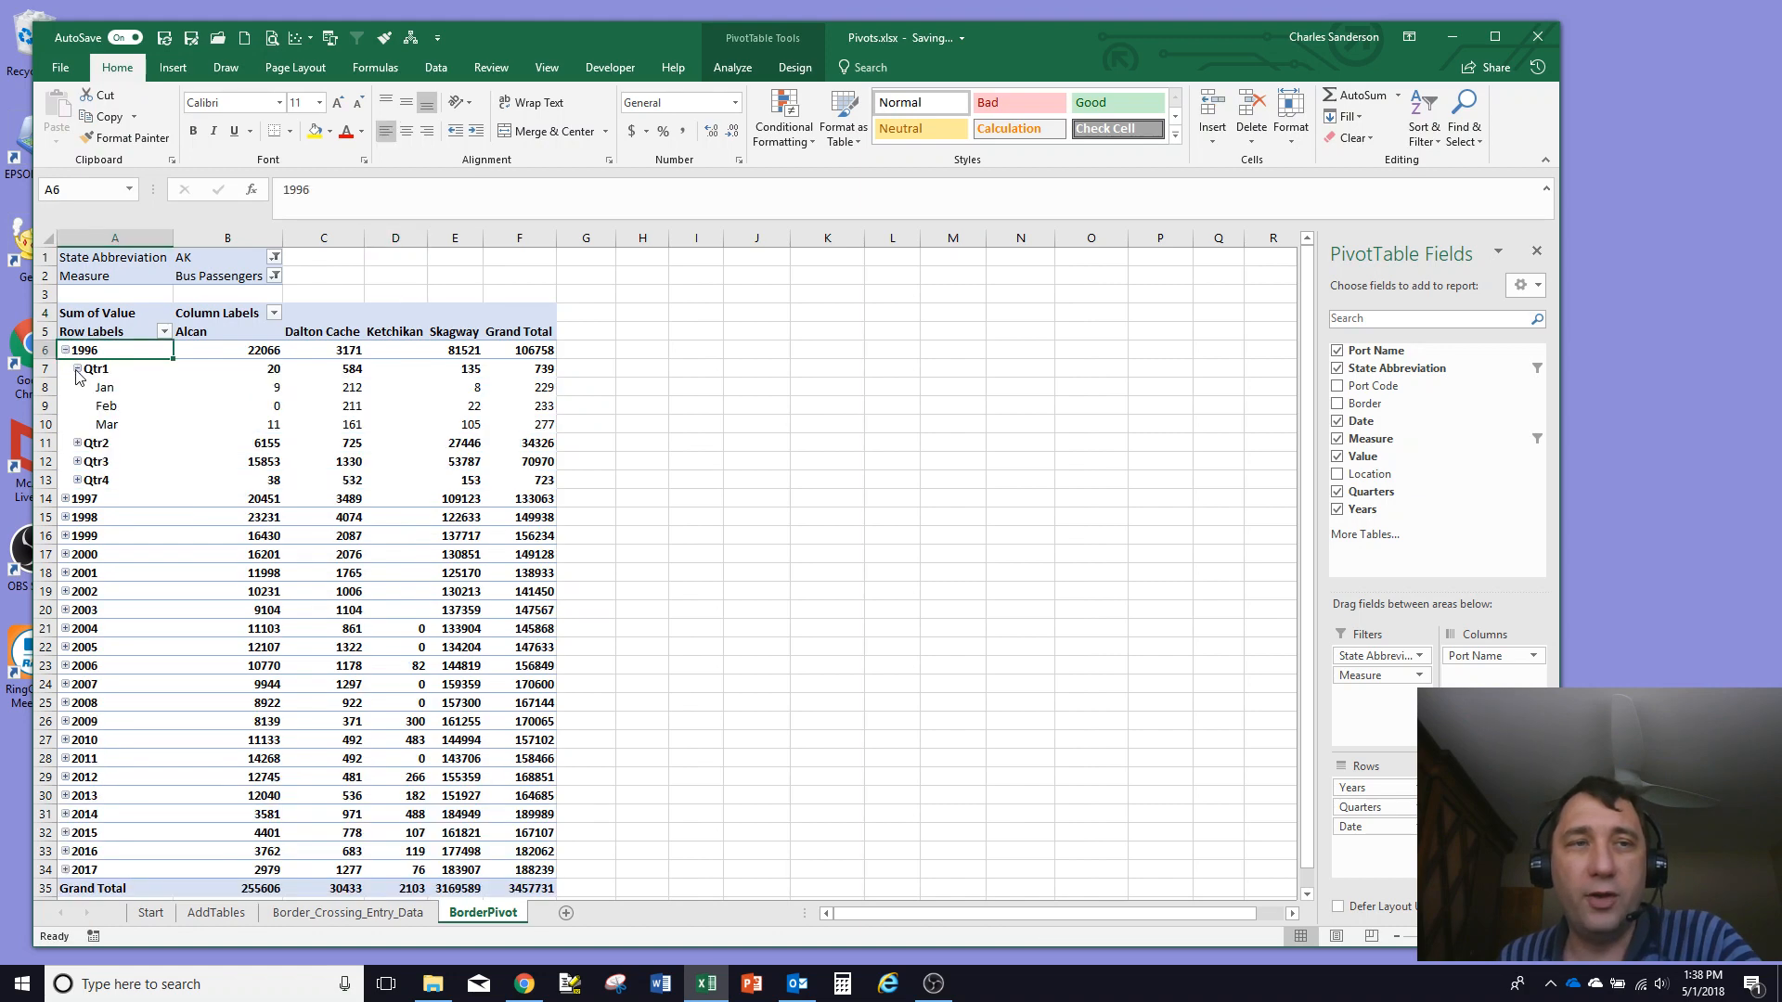
left_click(83, 369)
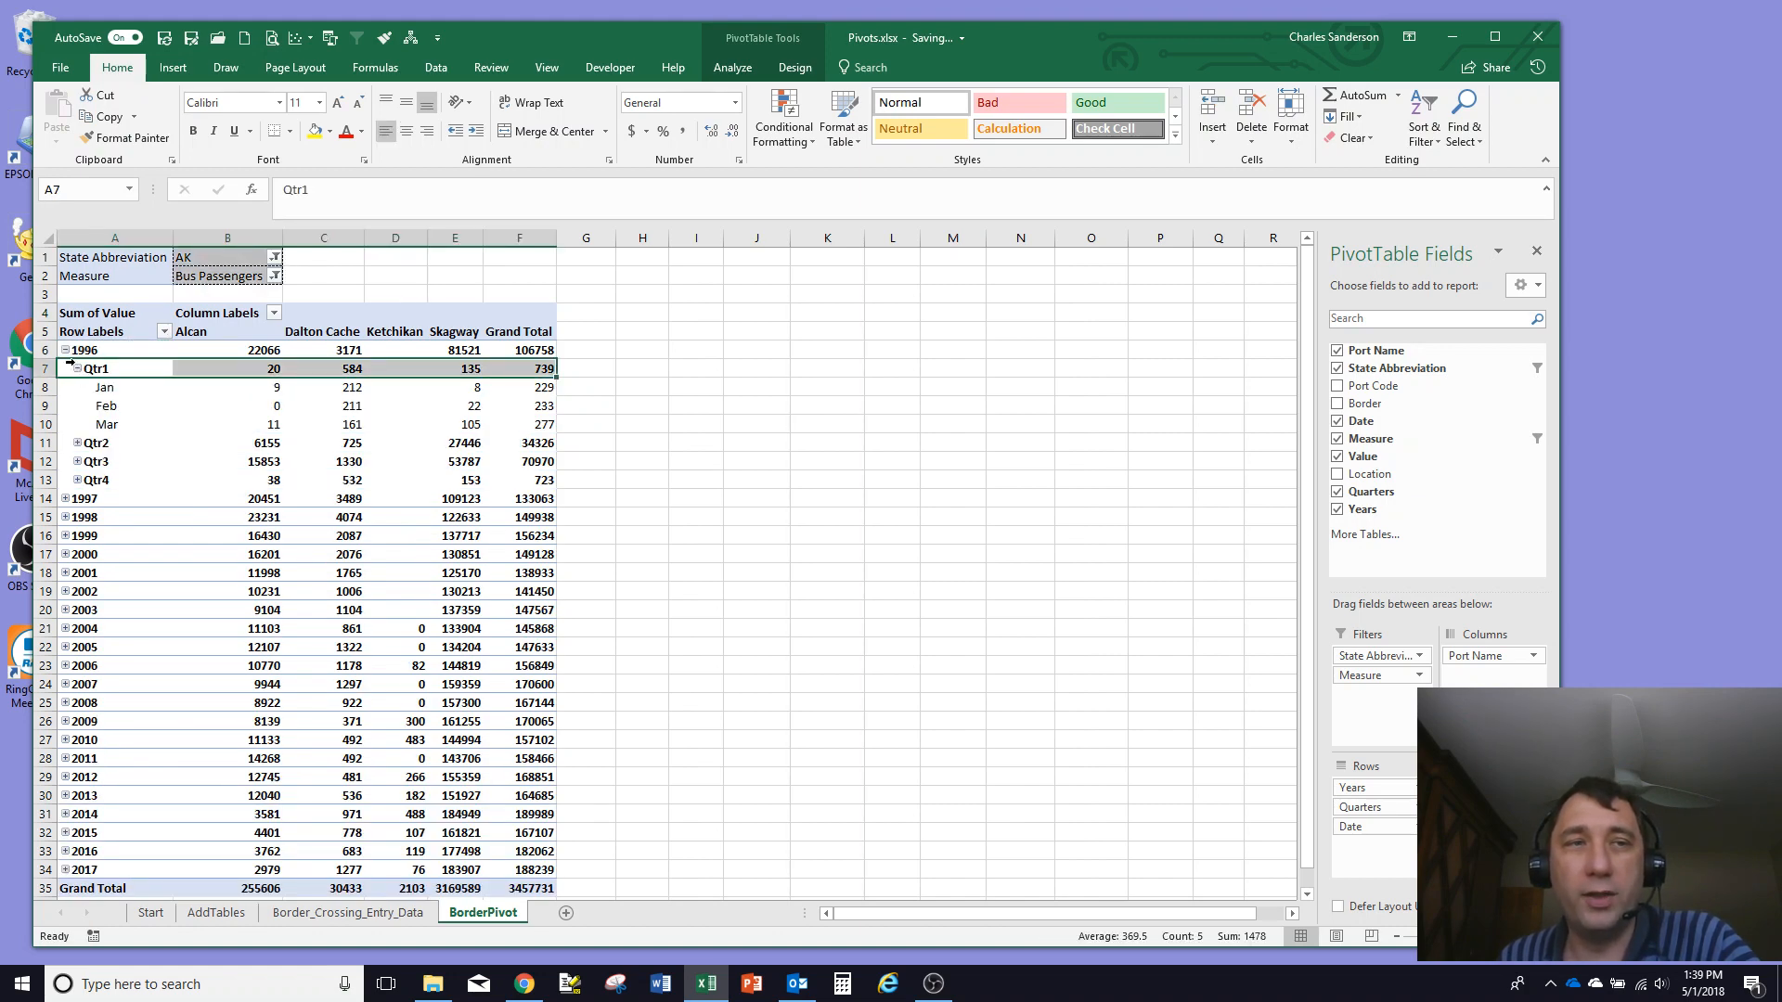
left_click(77, 368)
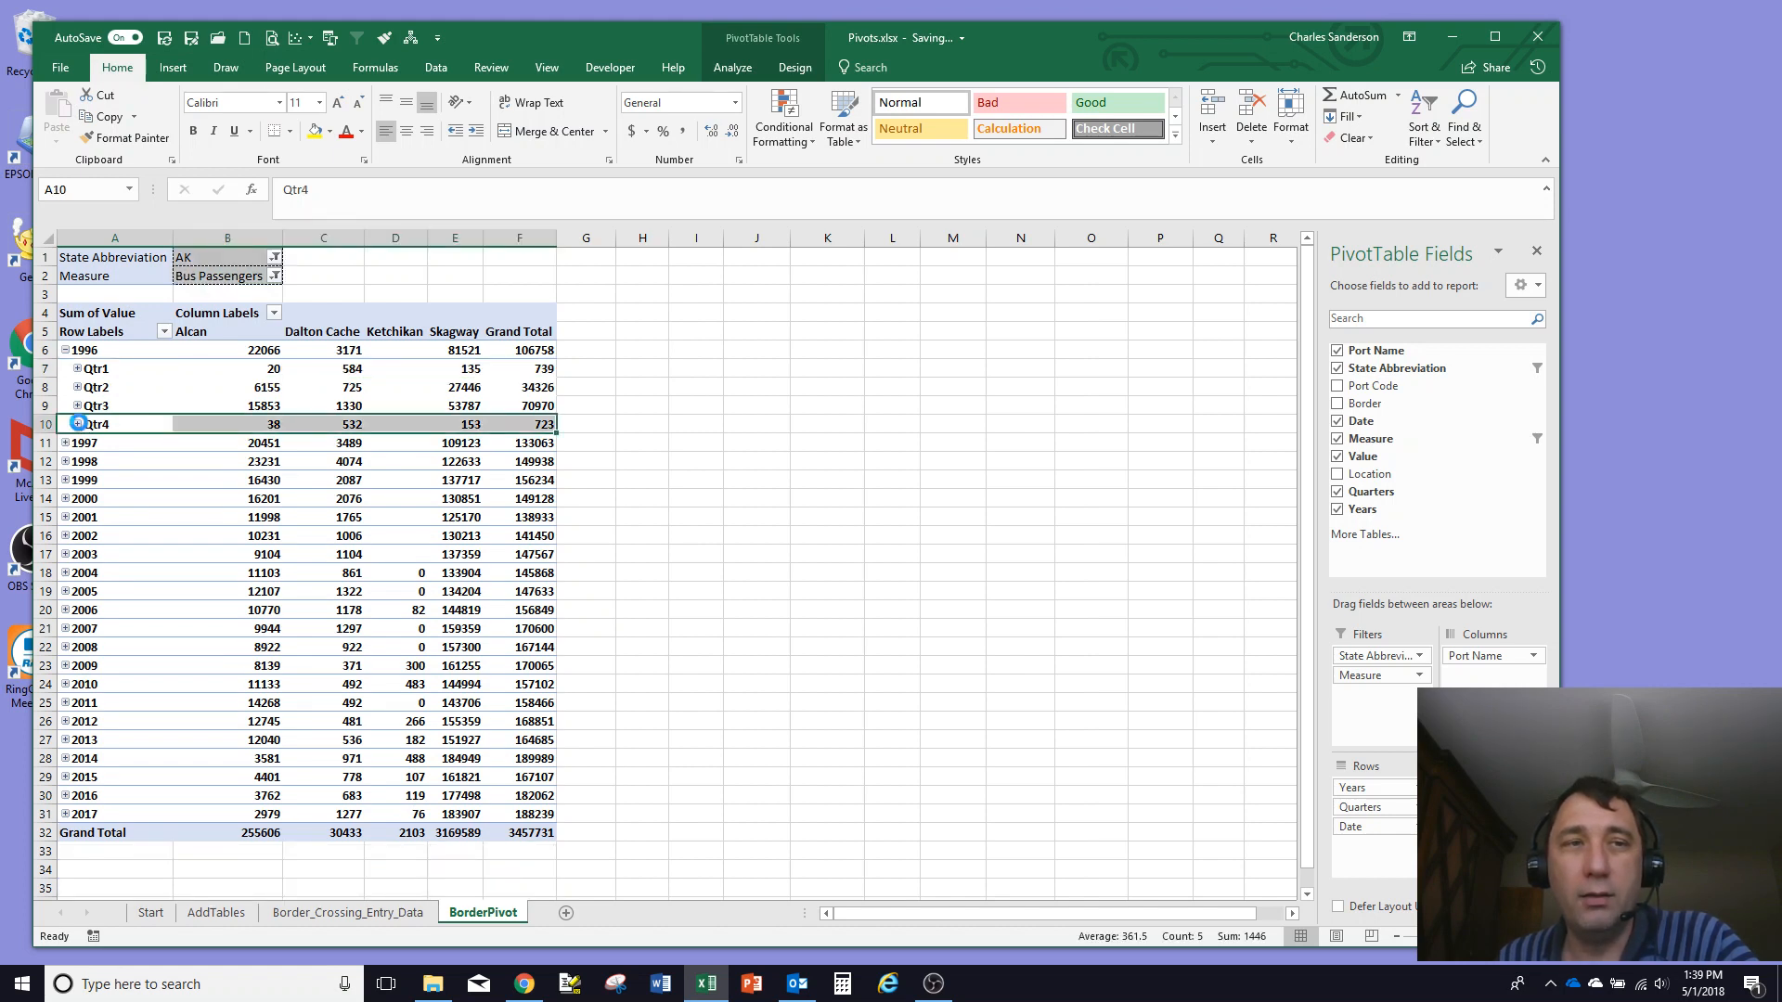
left_click(77, 424)
left_click(112, 477)
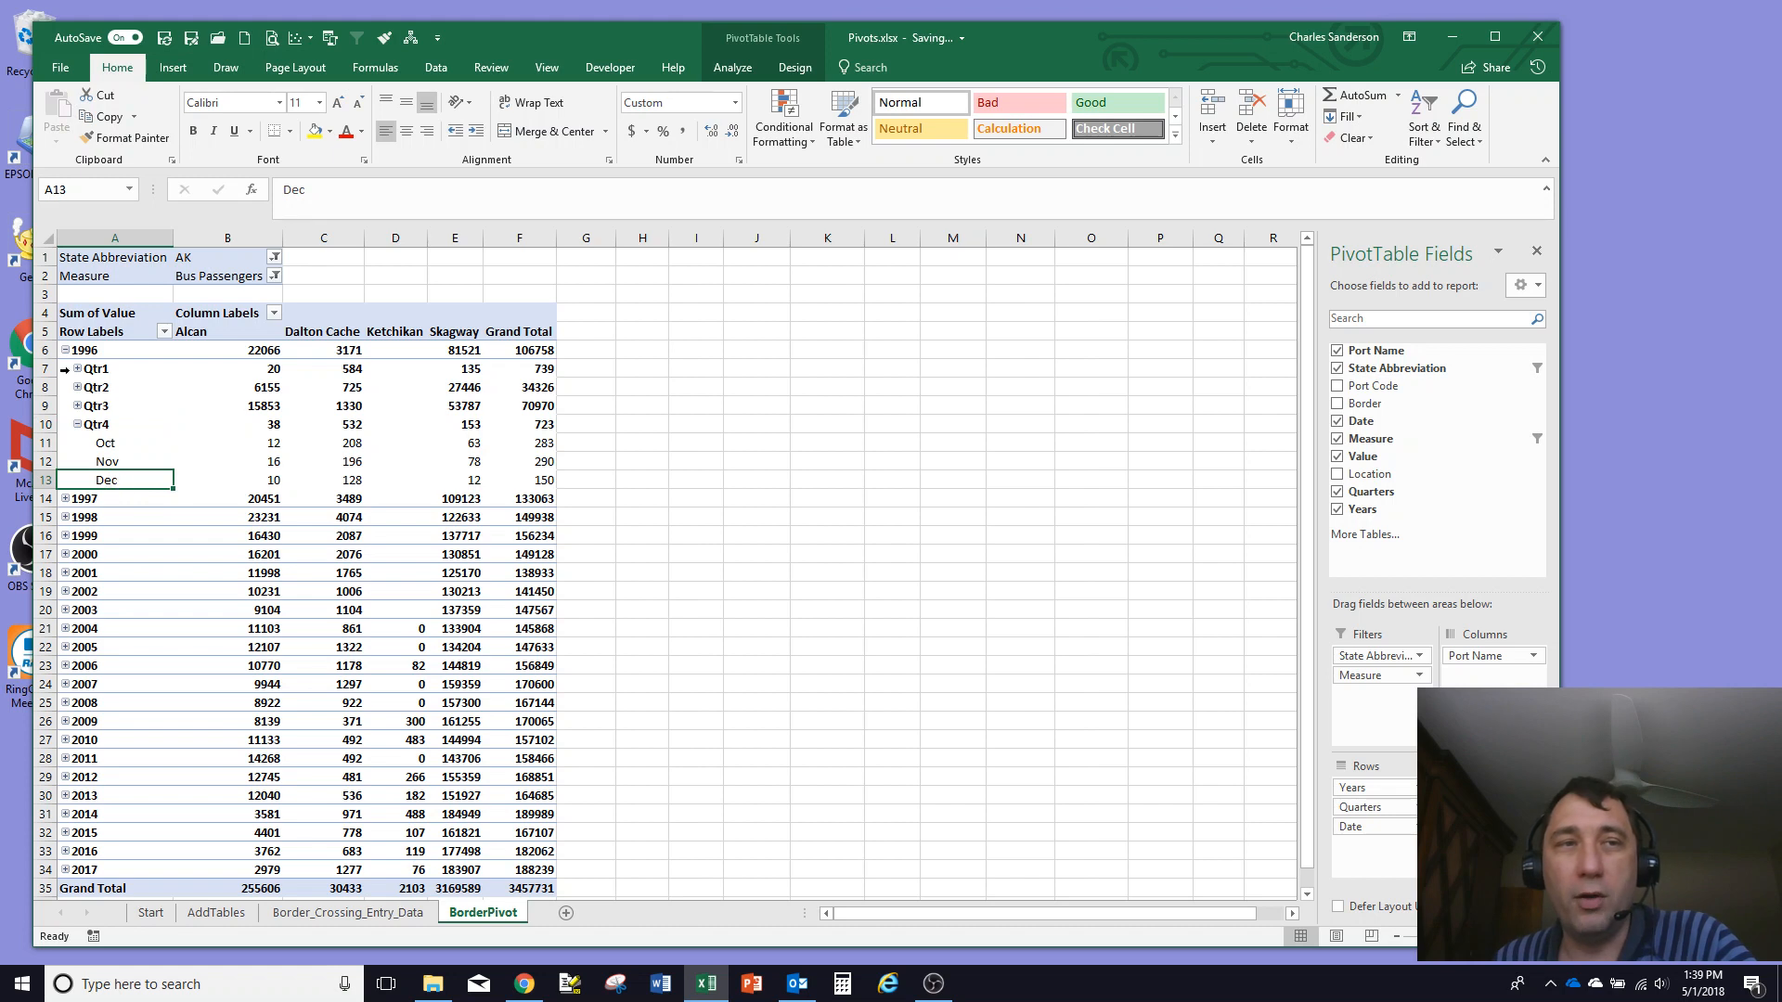
mouse_move(482, 473)
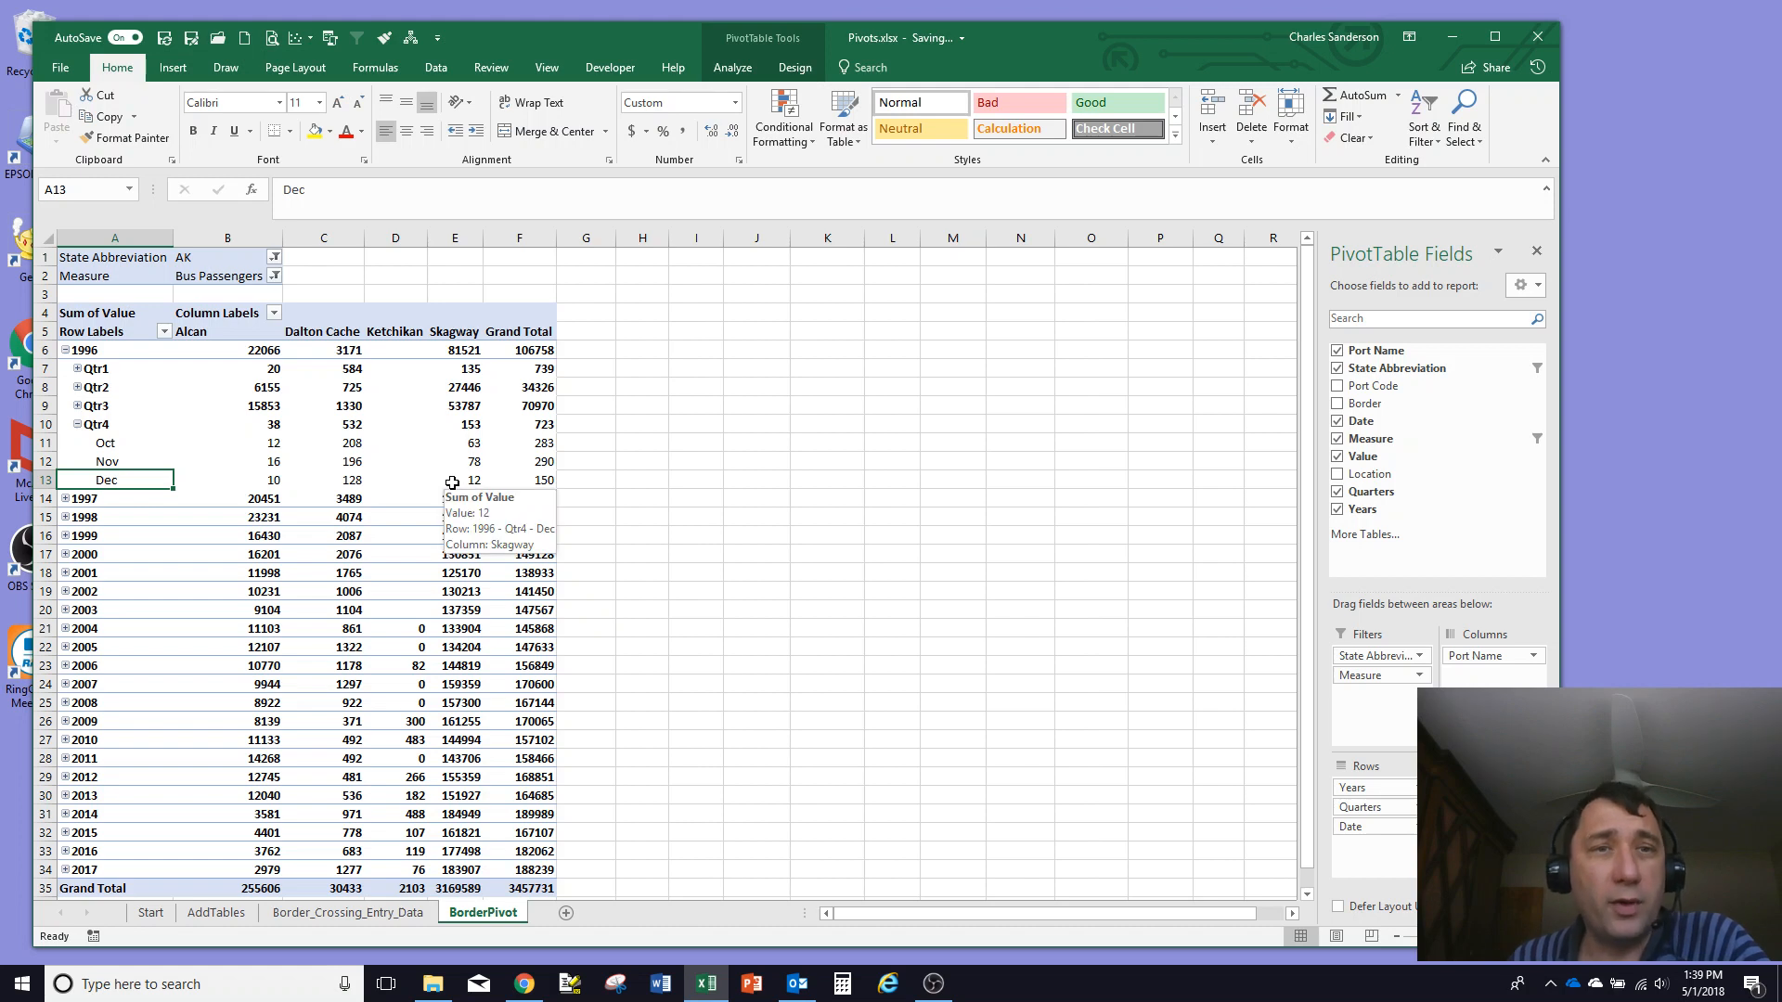
mouse_move(452, 343)
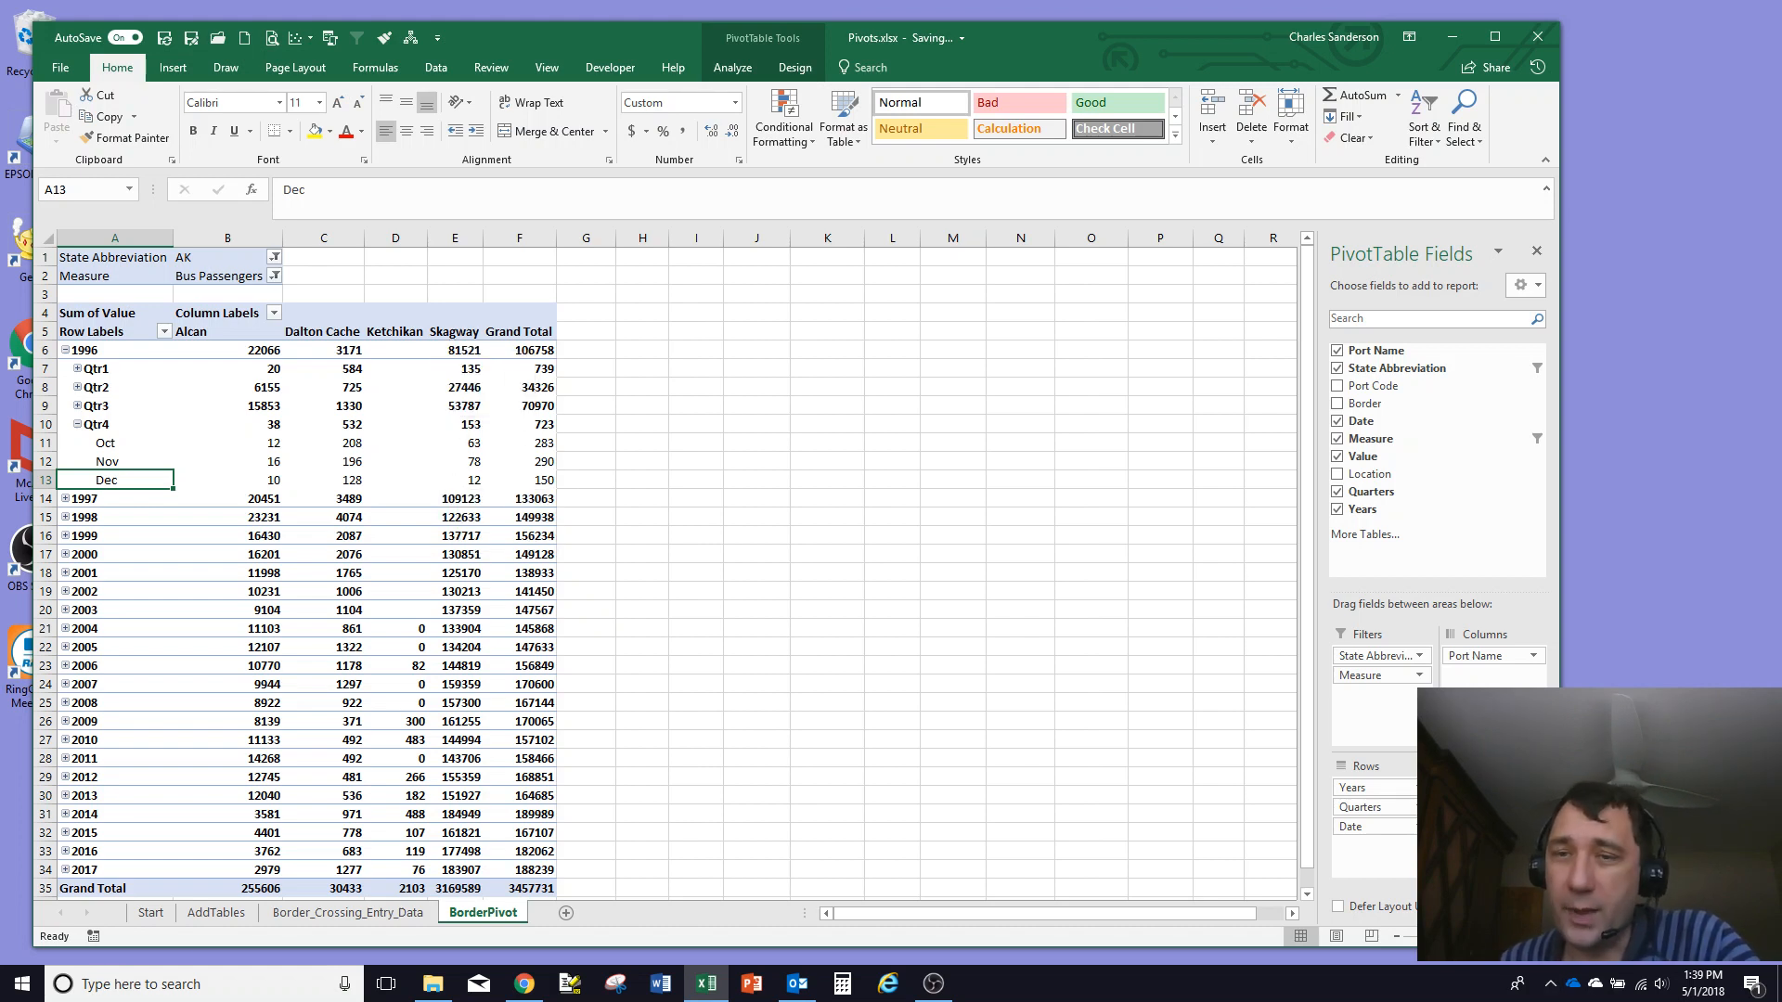
left_click(1532, 788)
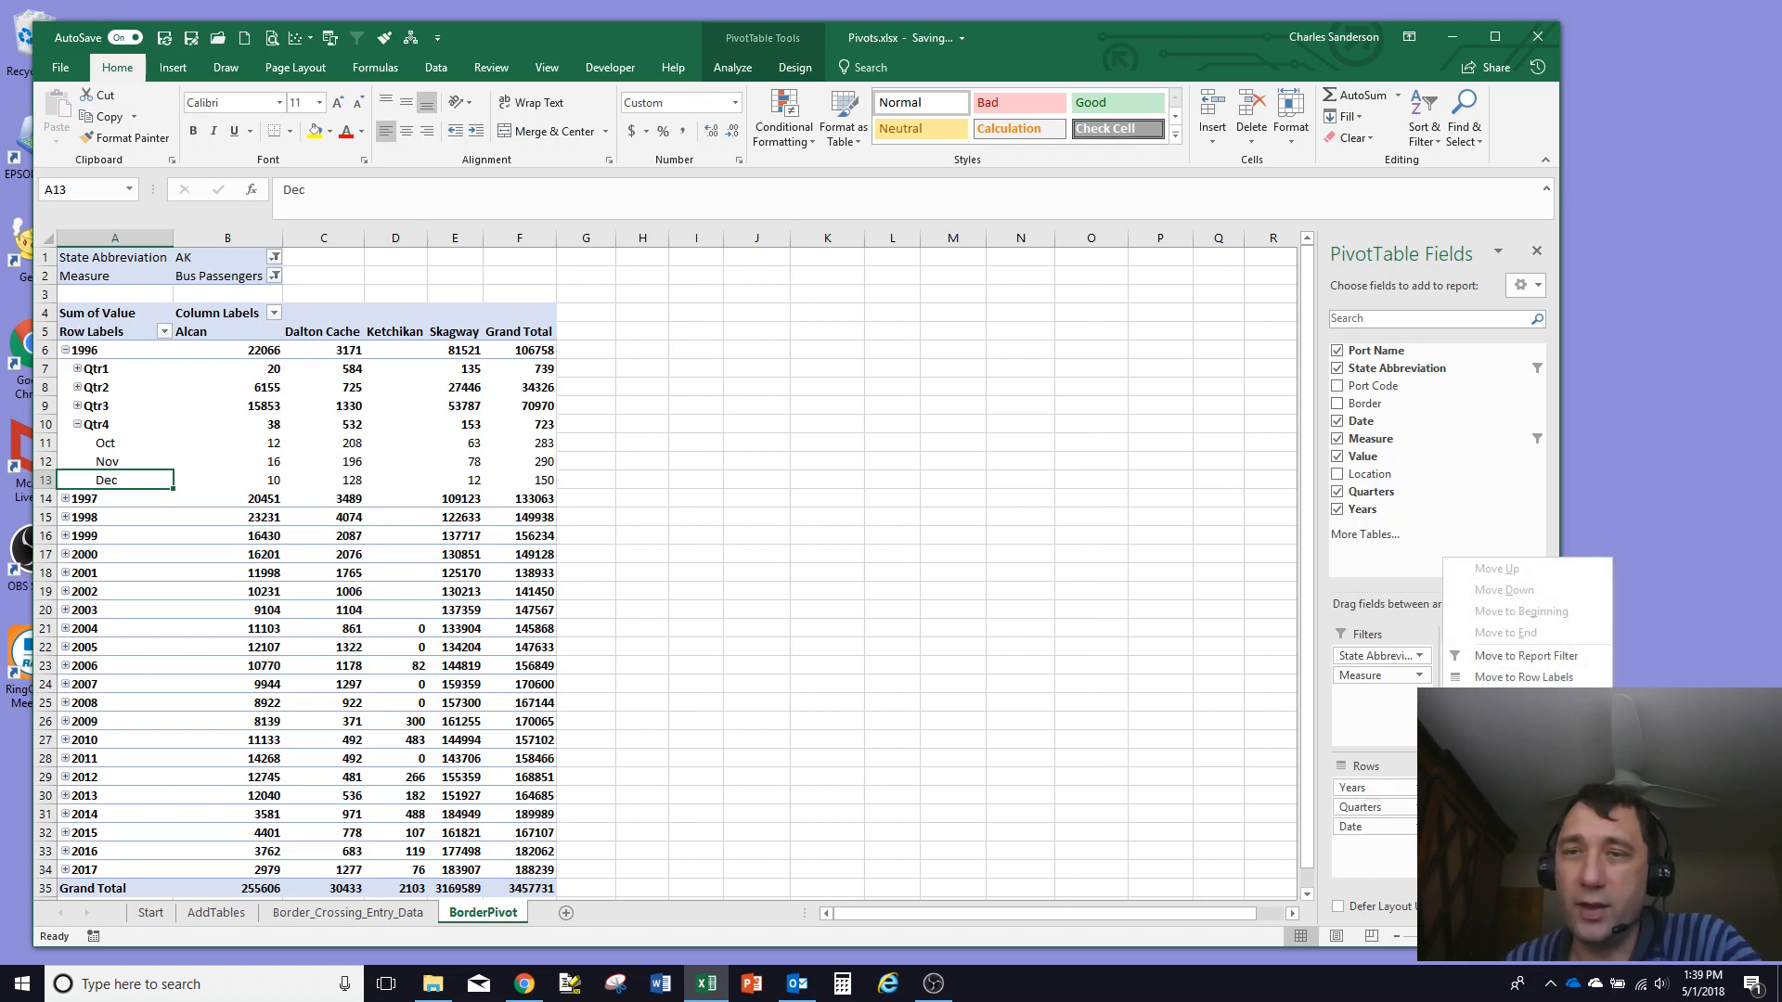
left_click(1018, 613)
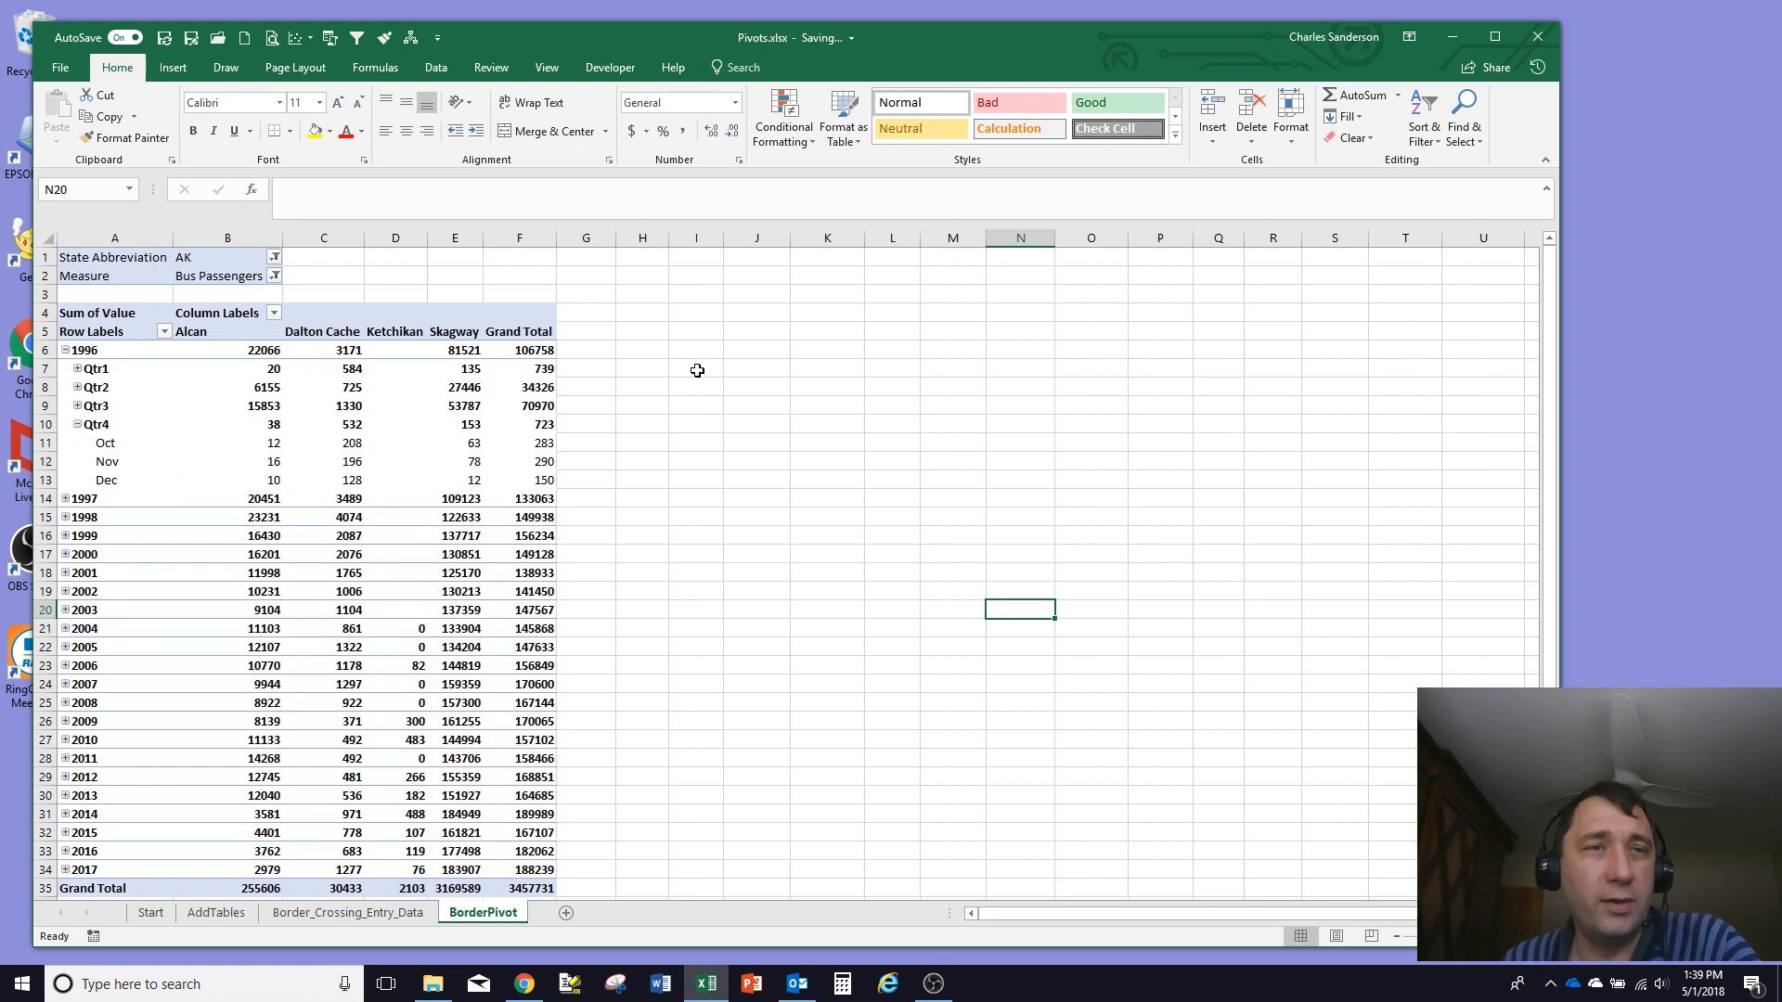
Filter the border PivotTable to State Abbreviation MN and Measure Train Passengers
left_click(275, 259)
left_click(94, 405)
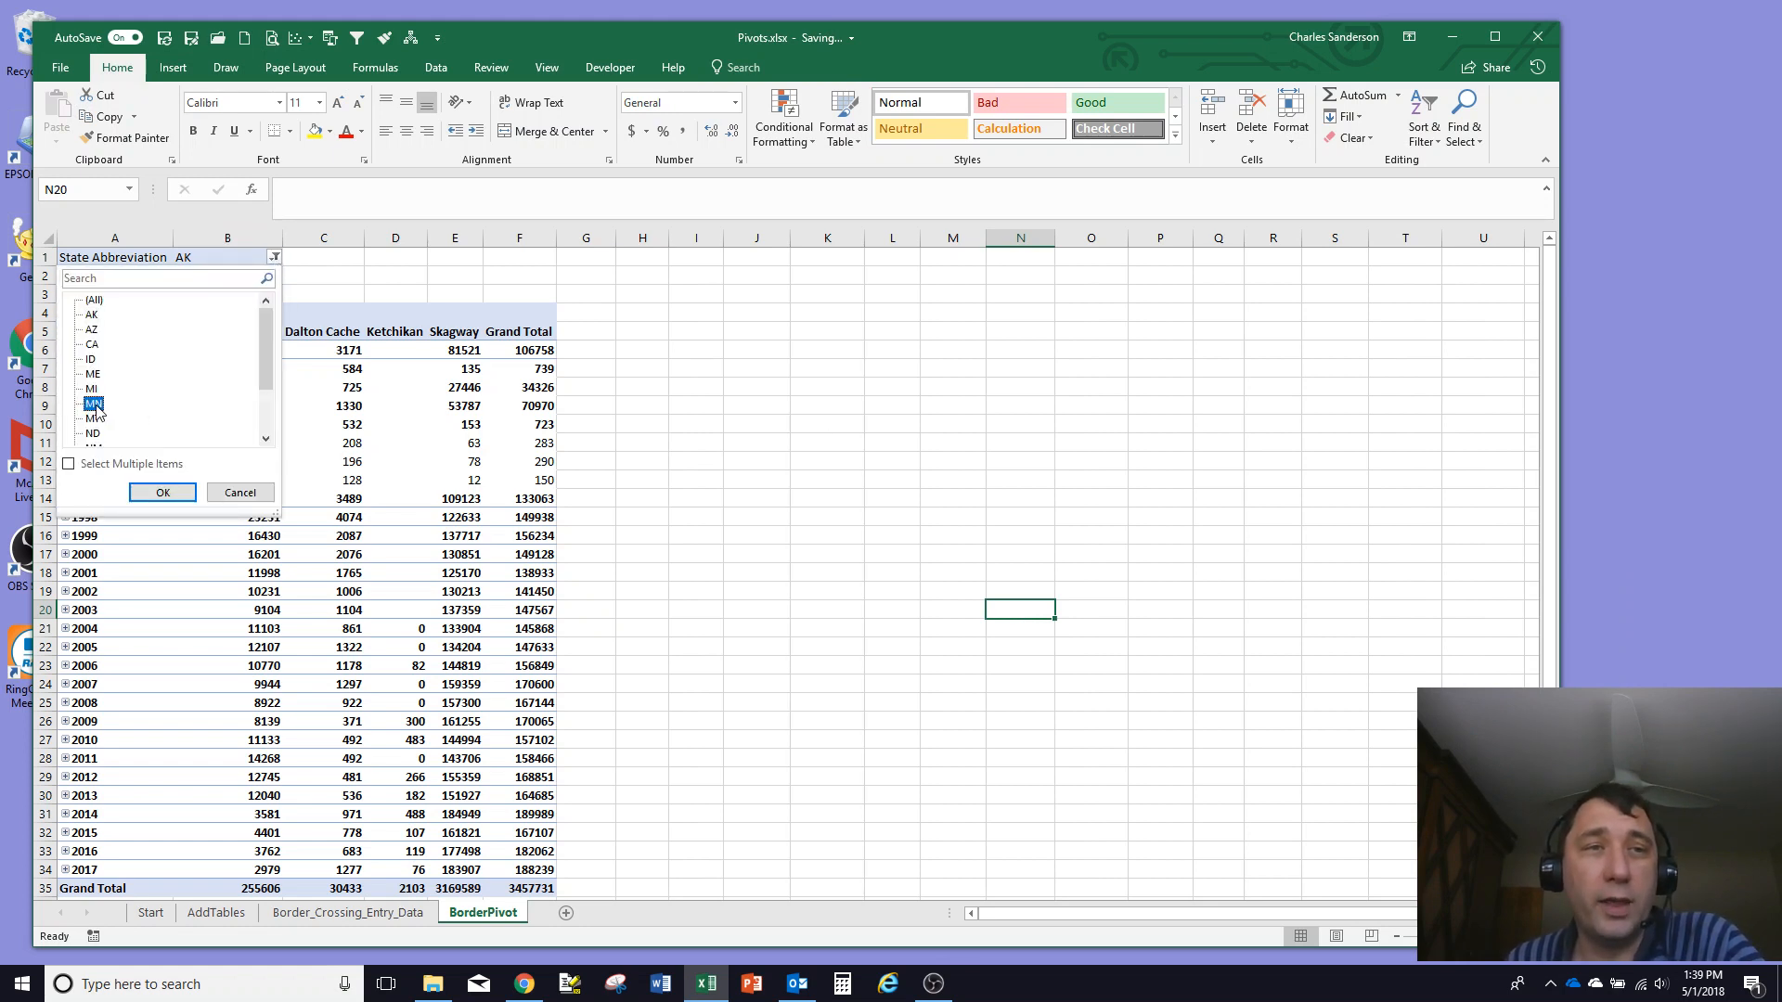
left_click(163, 492)
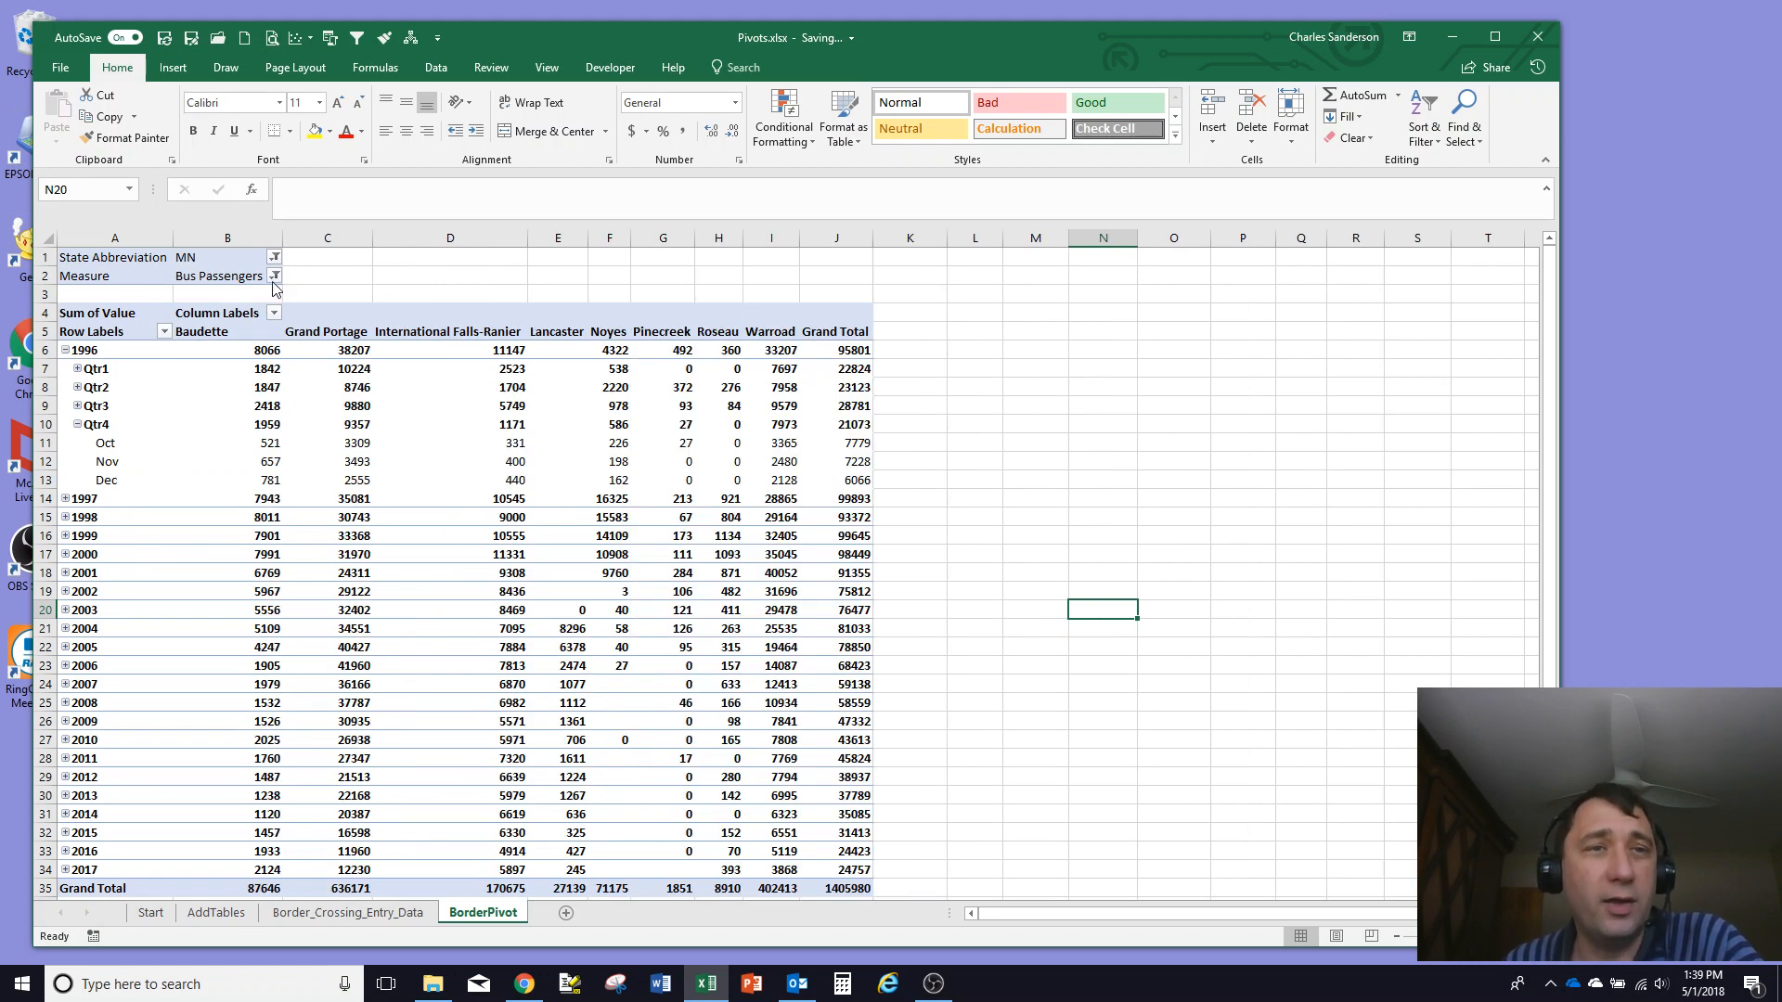
left_click(275, 277)
left_click(151, 442)
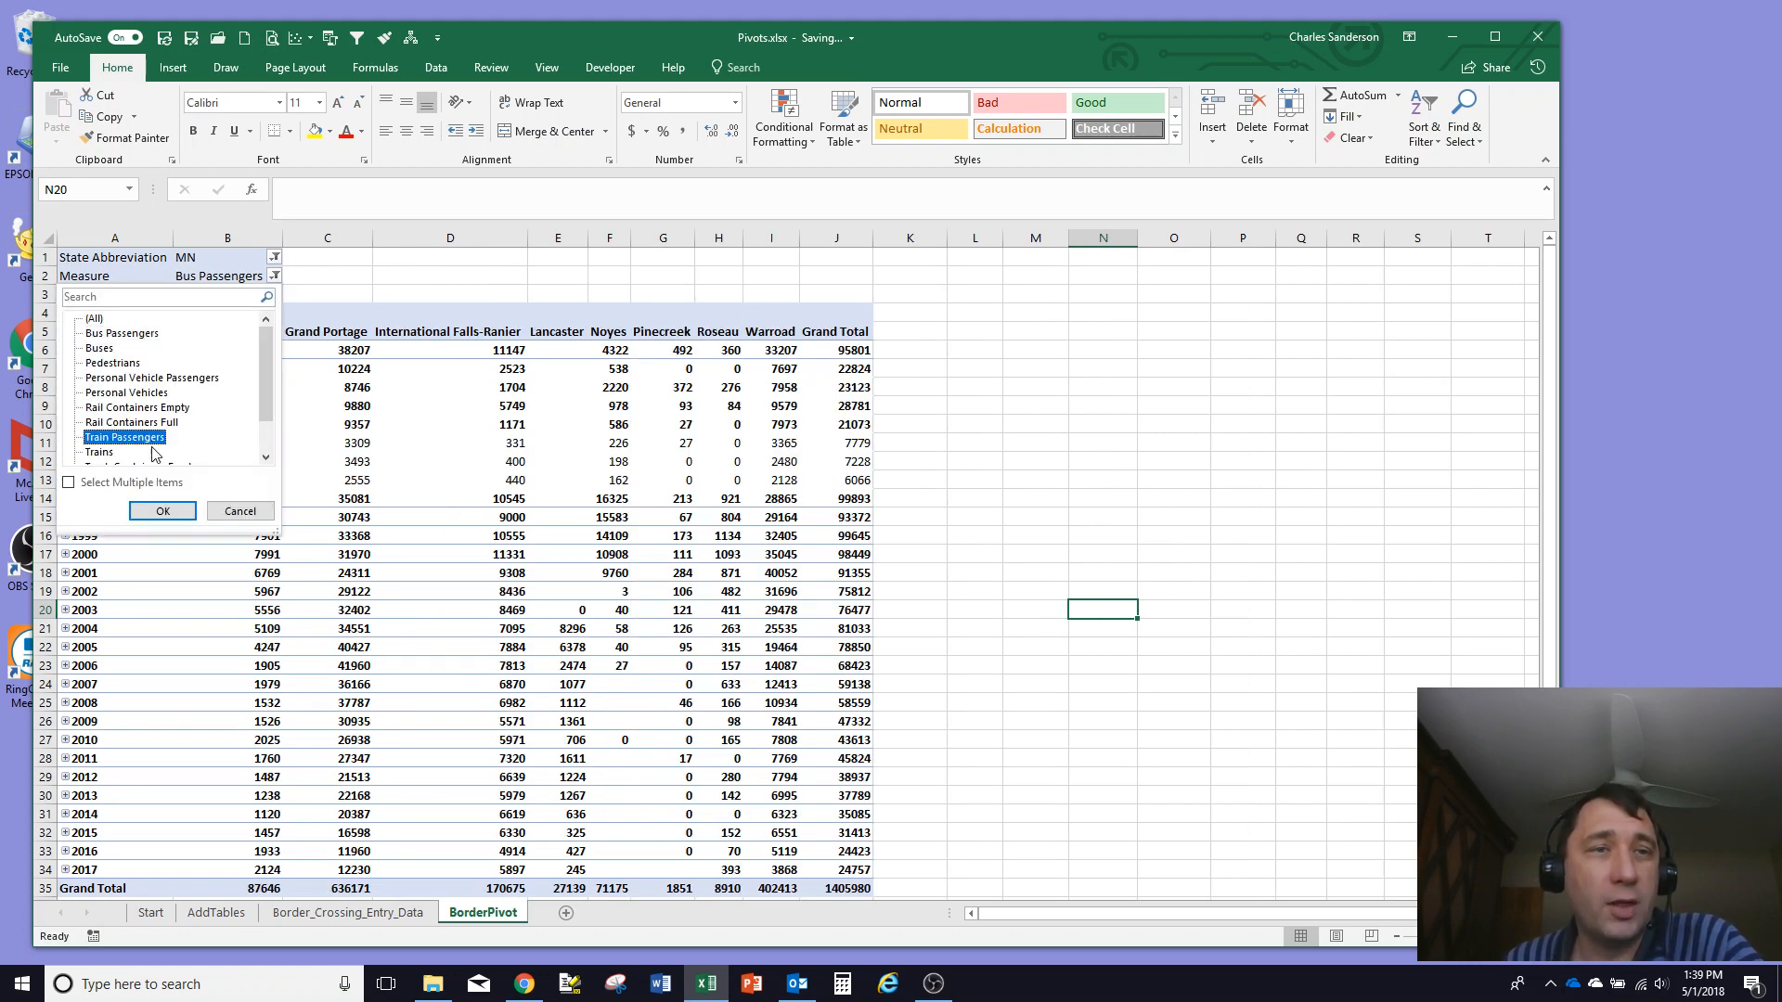
left_click(162, 509)
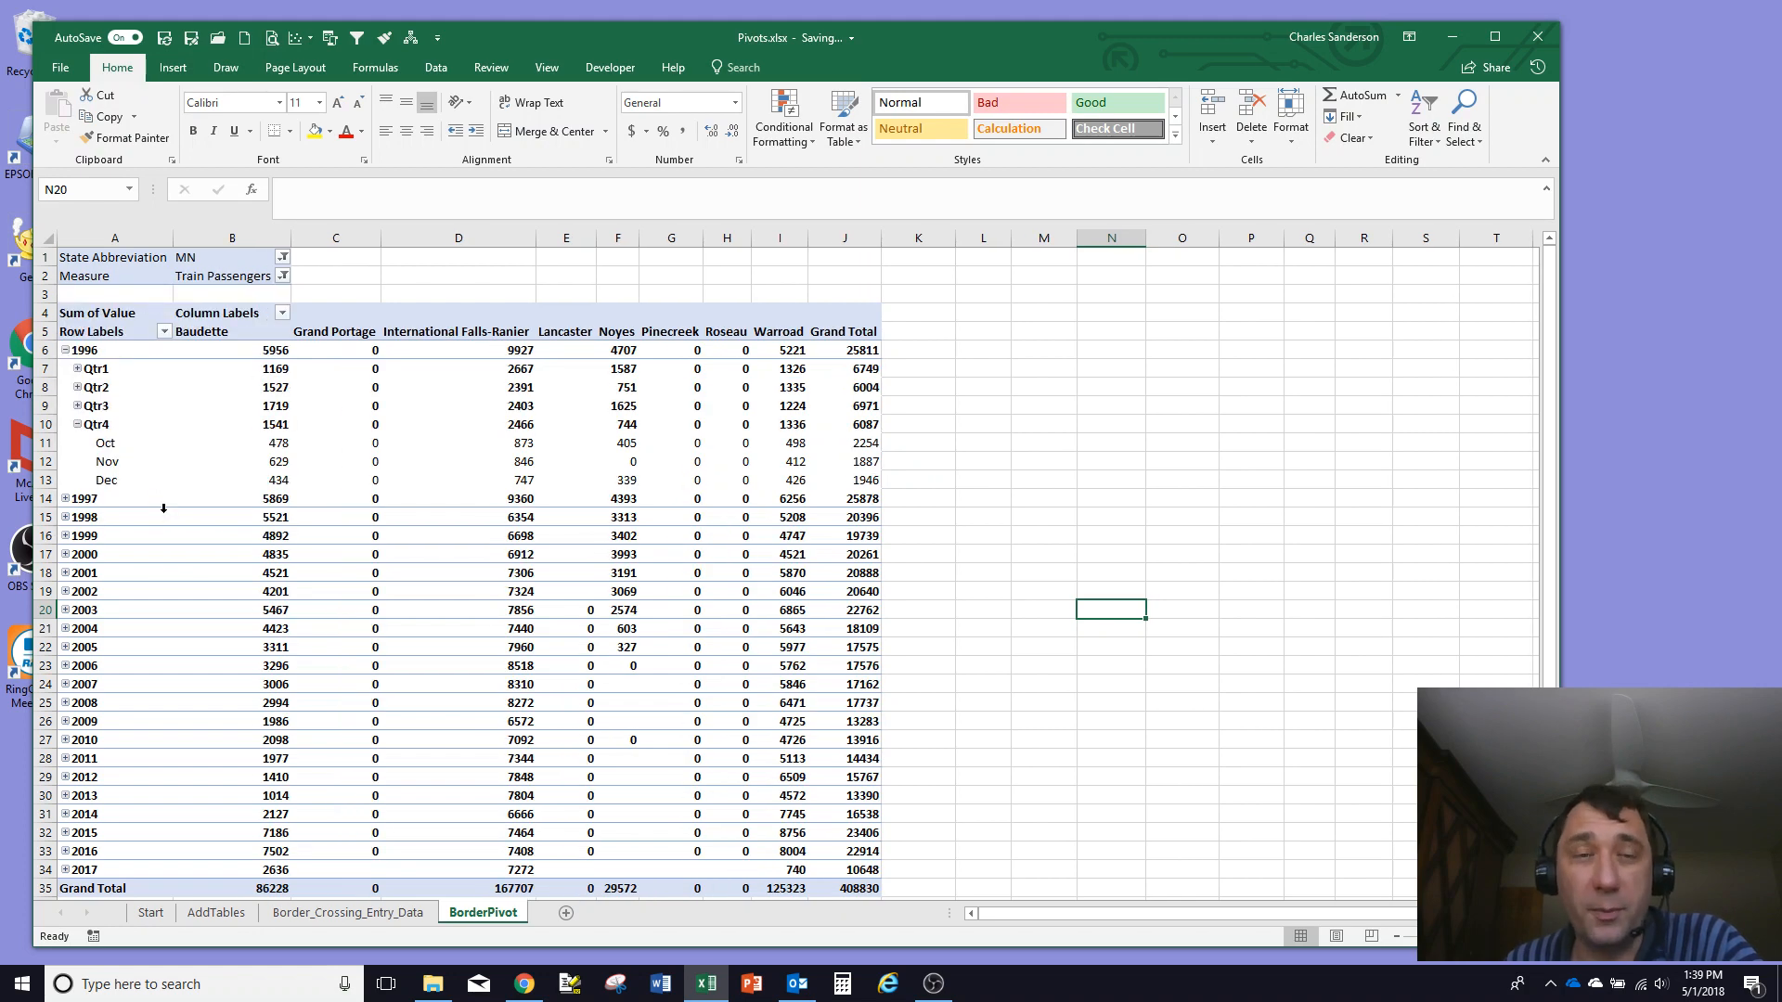